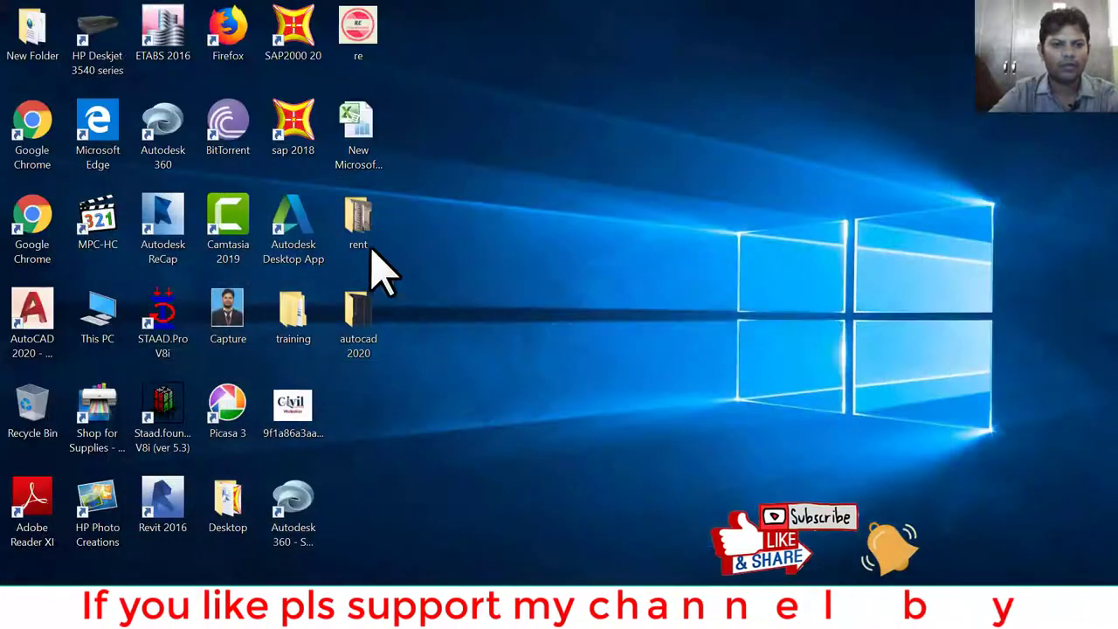
Step: Open the 'system configuration' document from the autocad 2020 folder in Word, then restore down its window
double_click(375, 332)
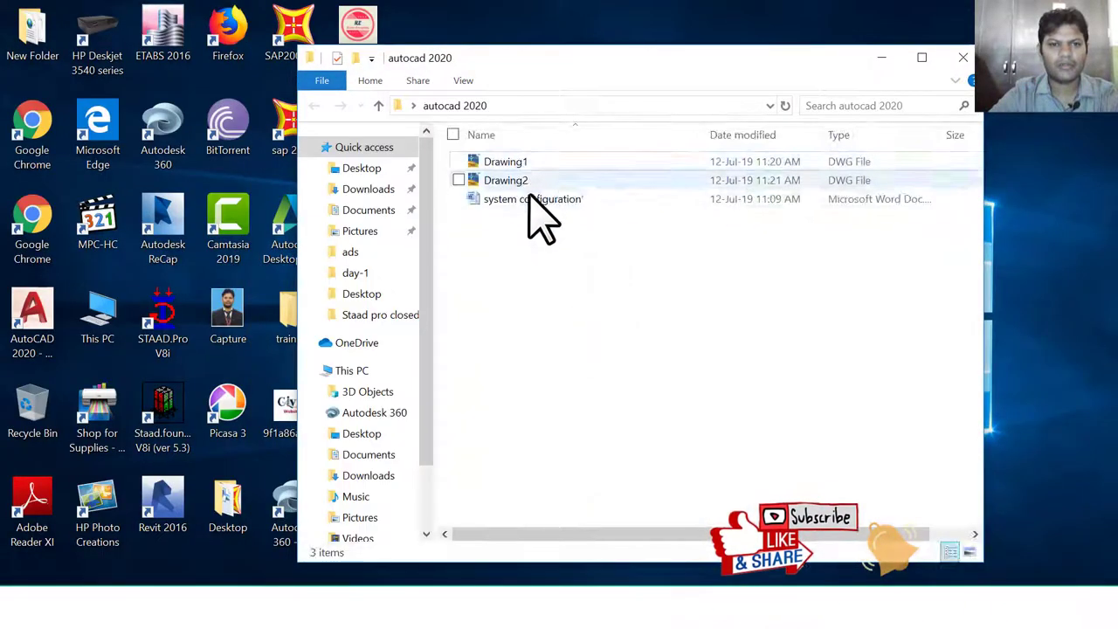
left_click(531, 201)
double_click(531, 201)
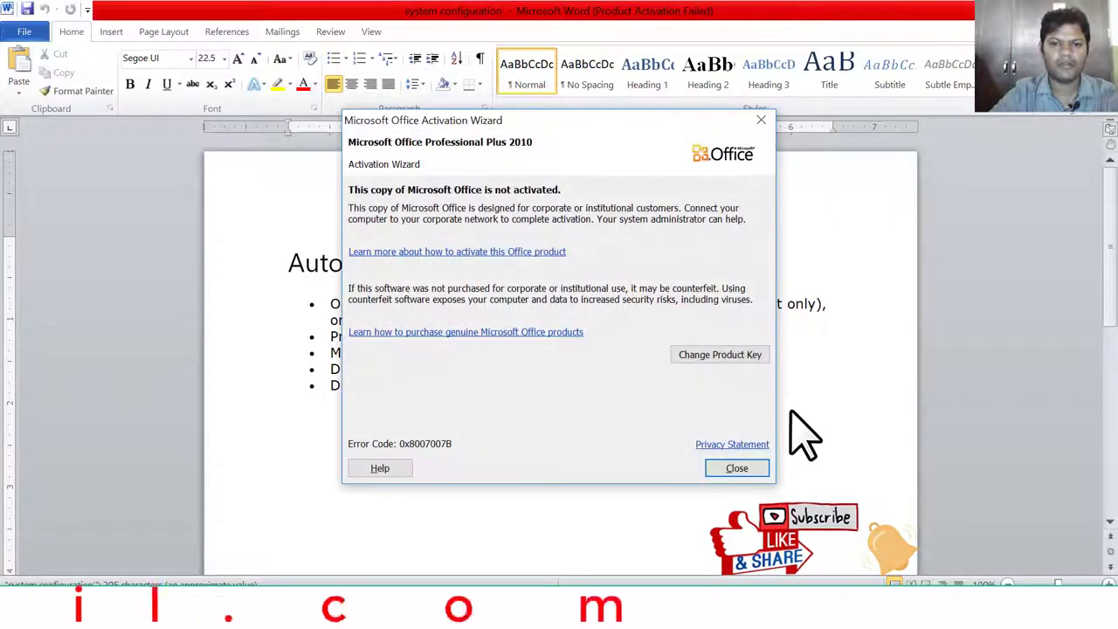
left_click(736, 467)
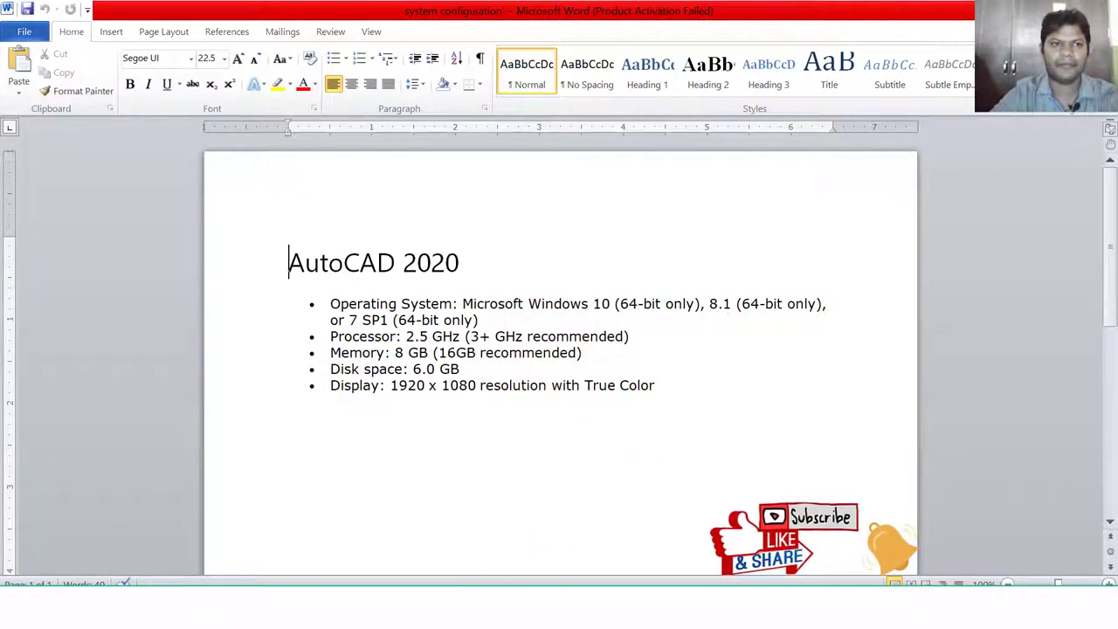
key("super+Down")
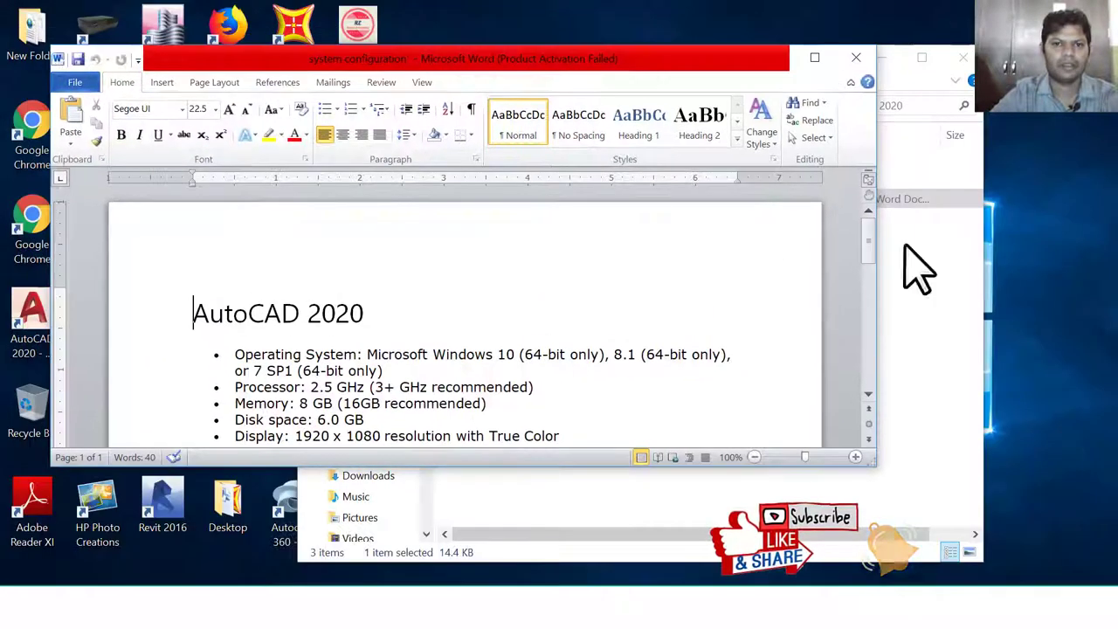
Step: Close the Word document and minimize the autocad 2020 folder window
left_click(856, 58)
left_click(882, 58)
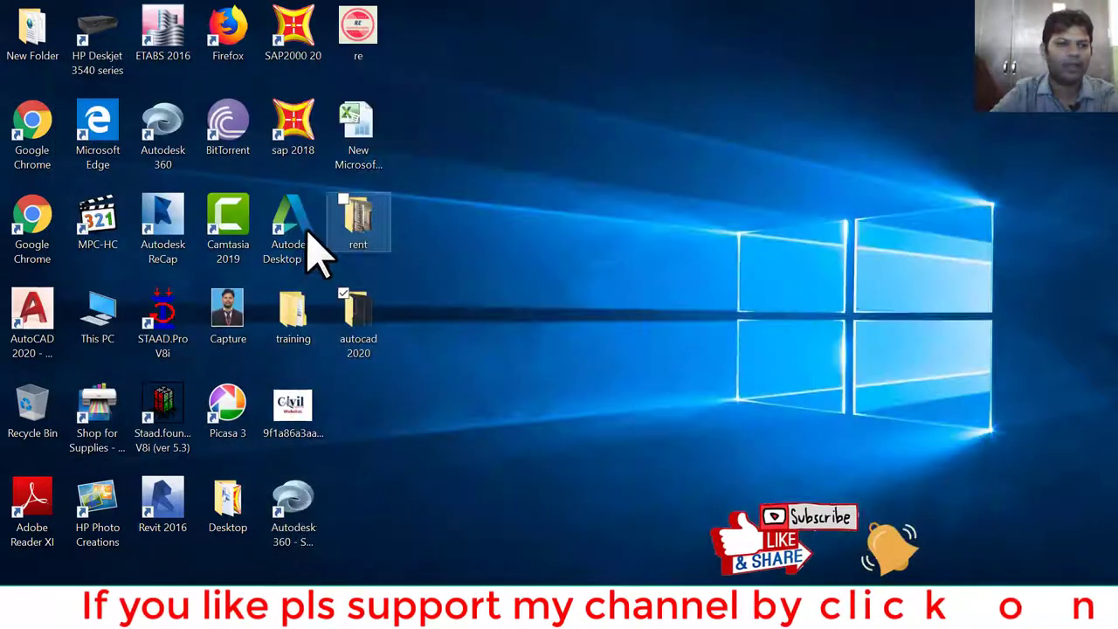
left_click(40, 332)
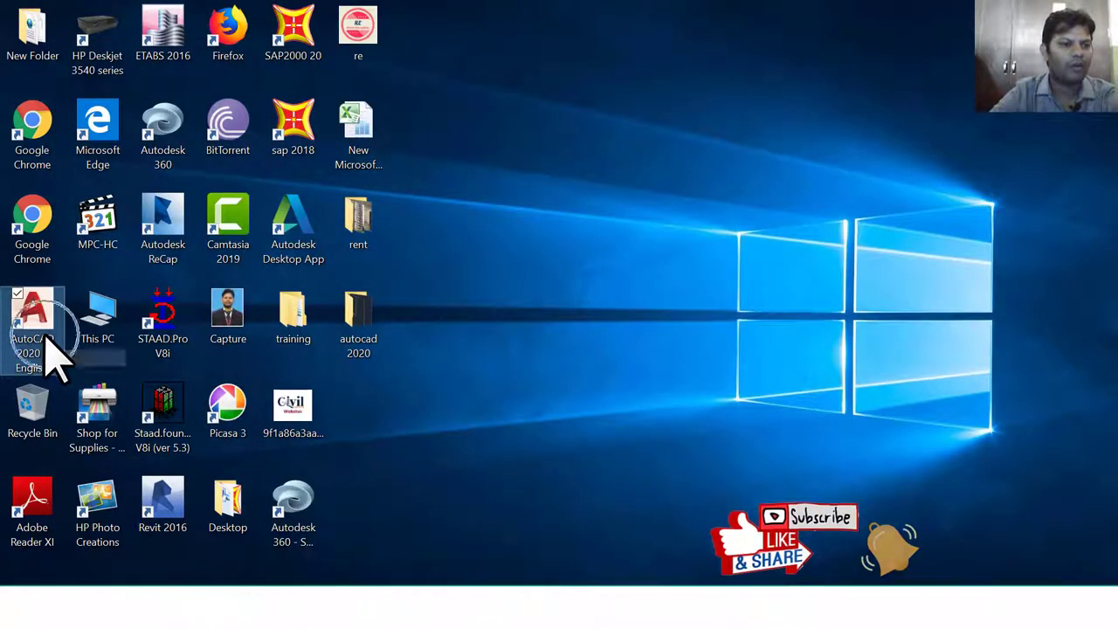
left_click(502, 382)
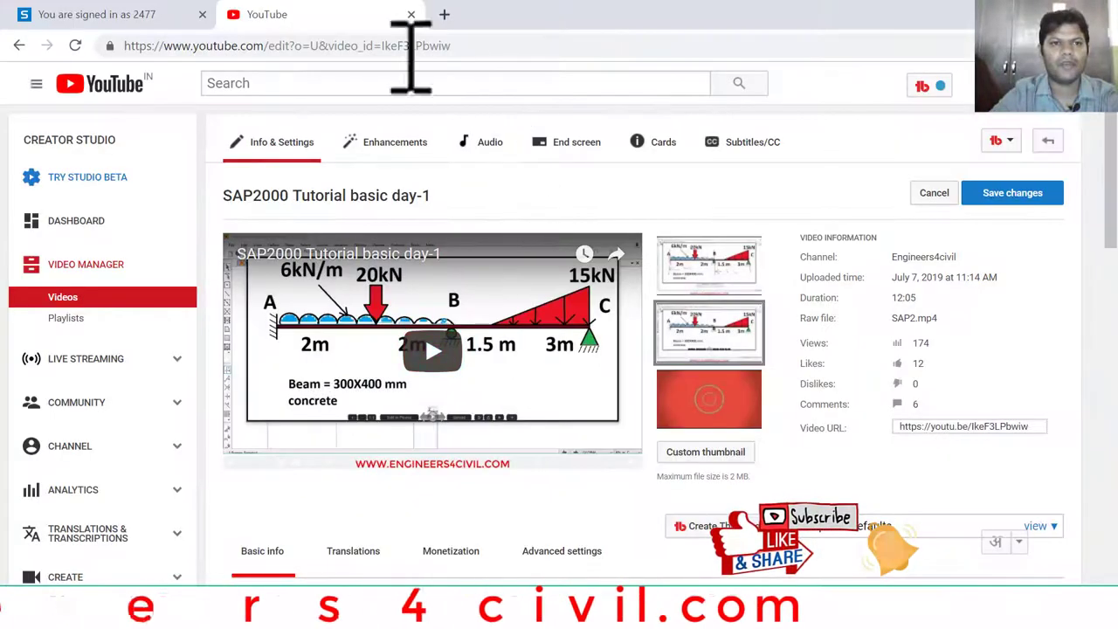
Step: Search Google for 'autodesk autocad download' in a new Chrome tab
left_click(444, 14)
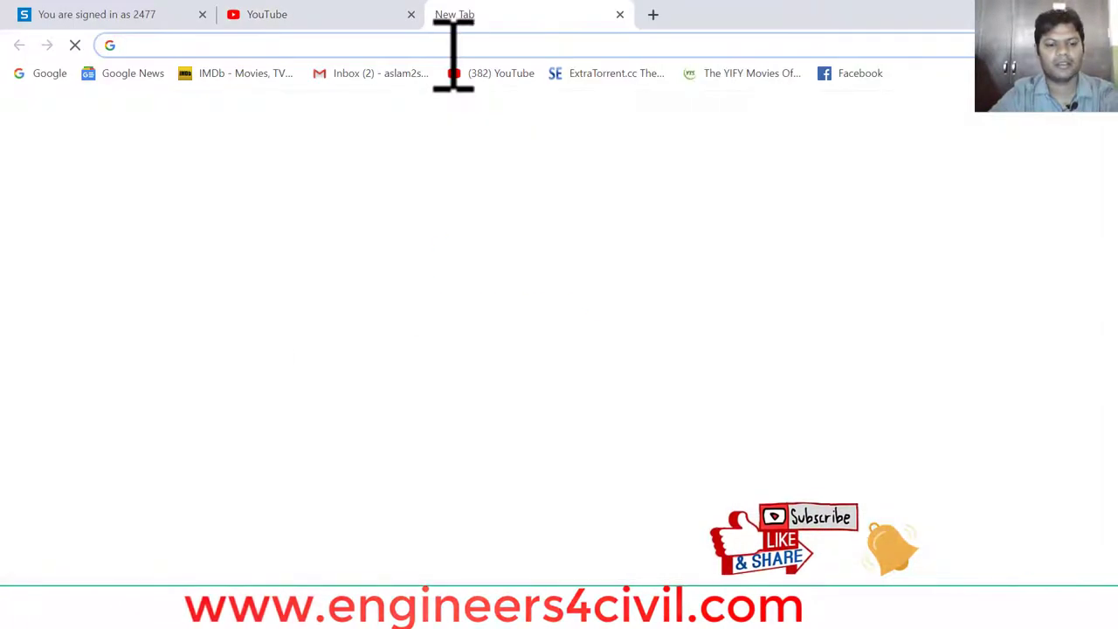
type("auto")
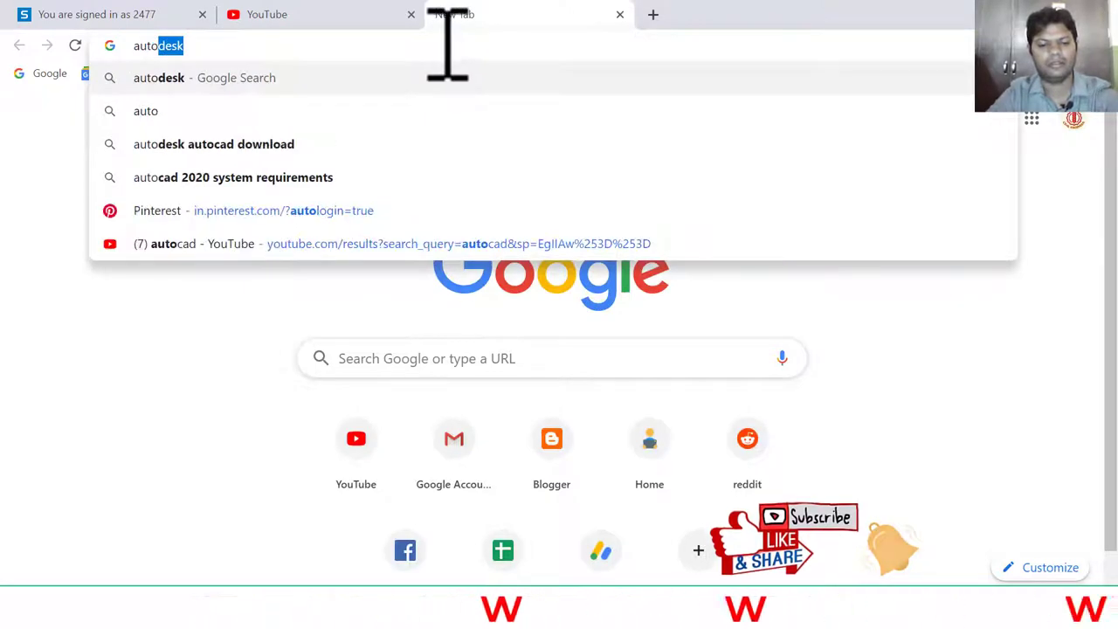
type("des")
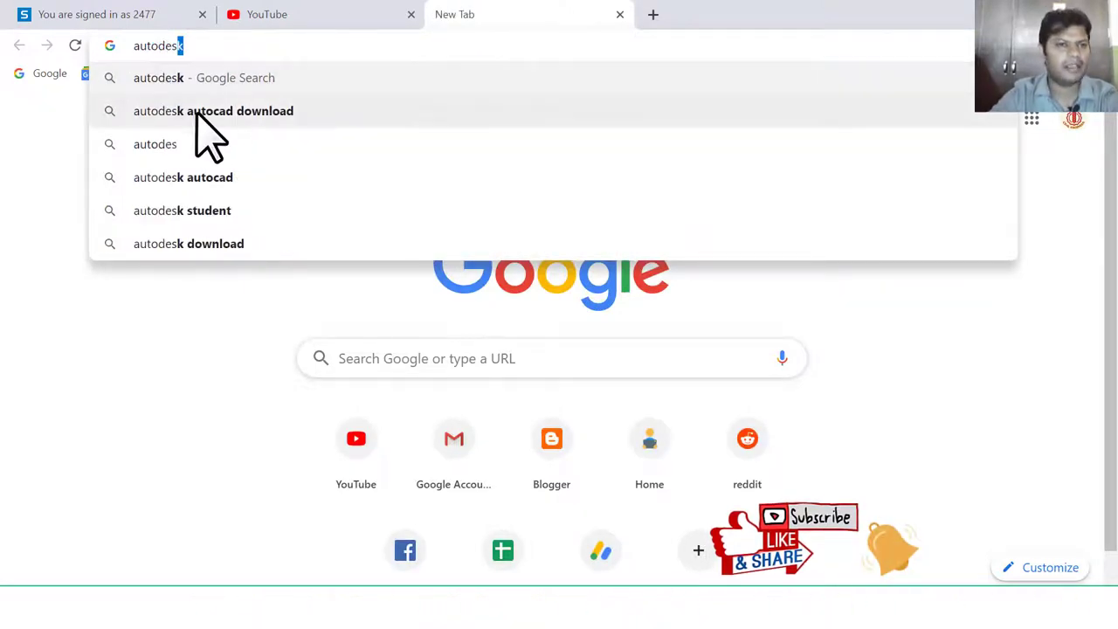
left_click(196, 111)
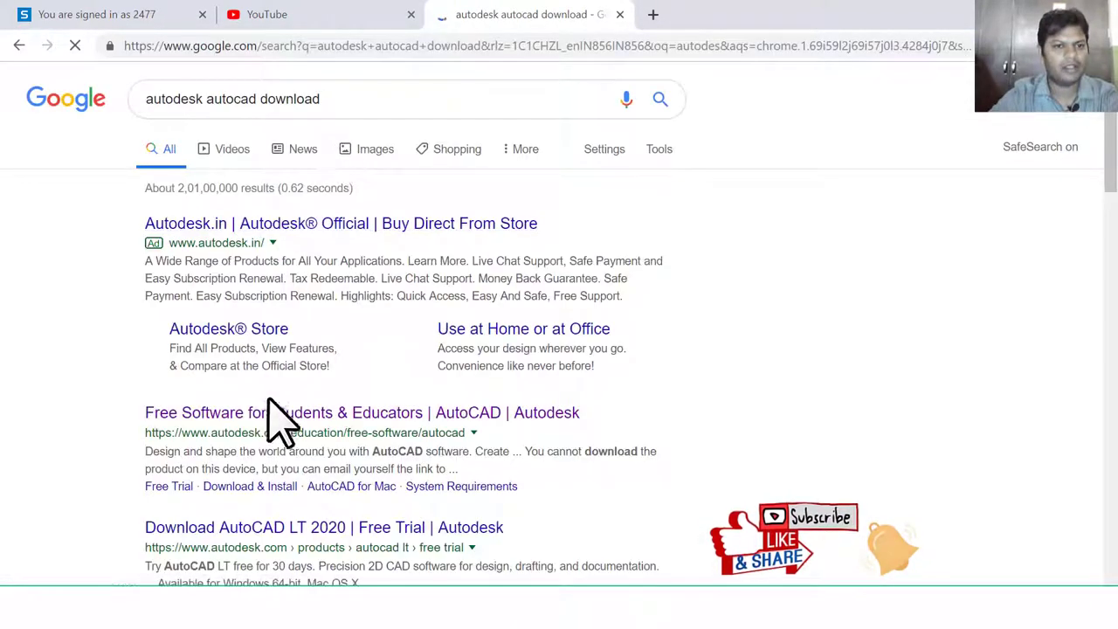
Step: Open the 'Free Software for Students & Educators | AutoCAD' result and scroll through its options
left_click(279, 412)
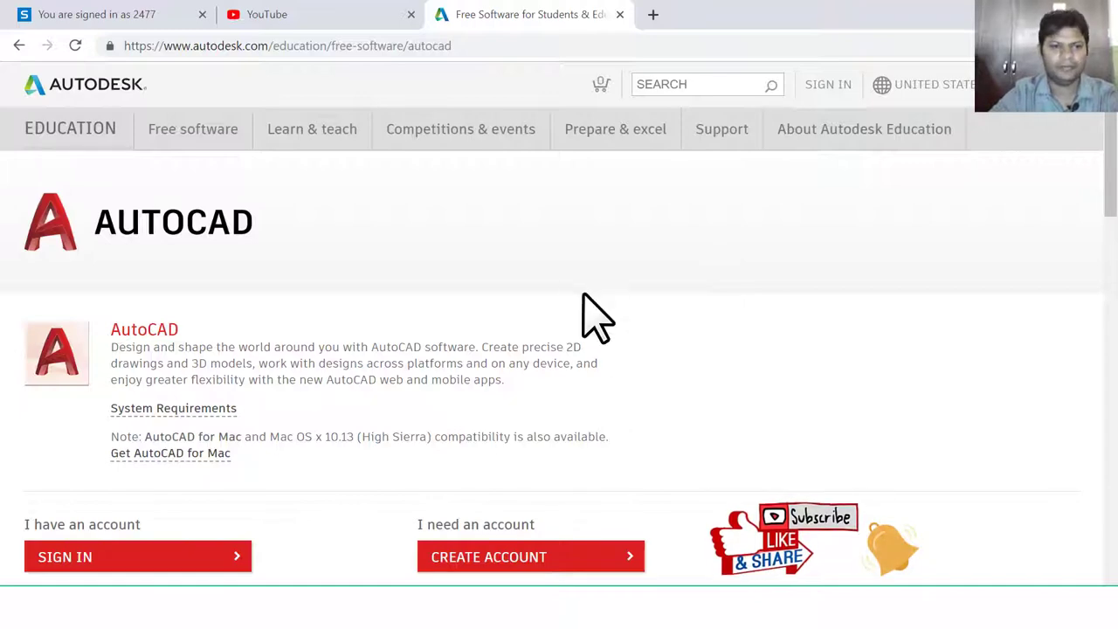
scroll(583, 296, "down", 2)
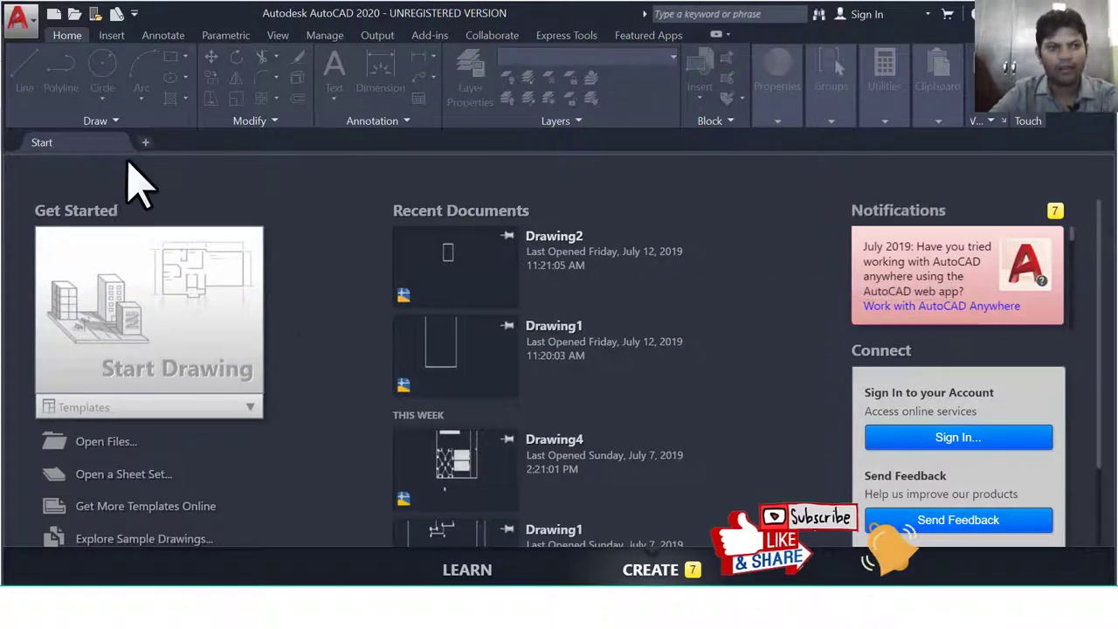
Step: Open Drawing2 and draw a closed four-corner outline with the LINE command
left_click(402, 255)
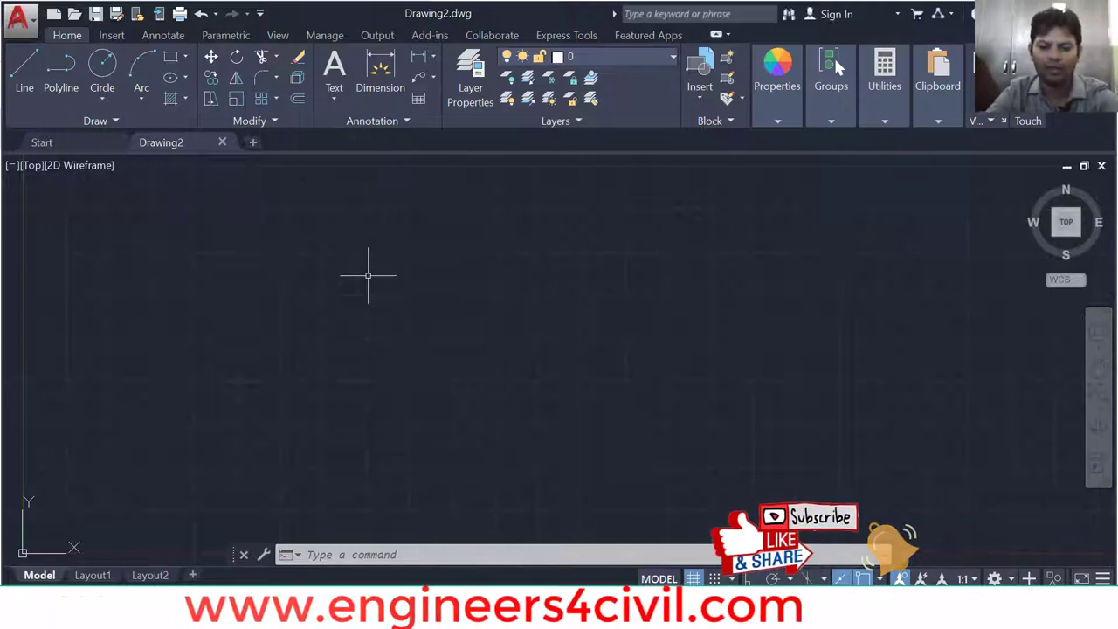
key("Return")
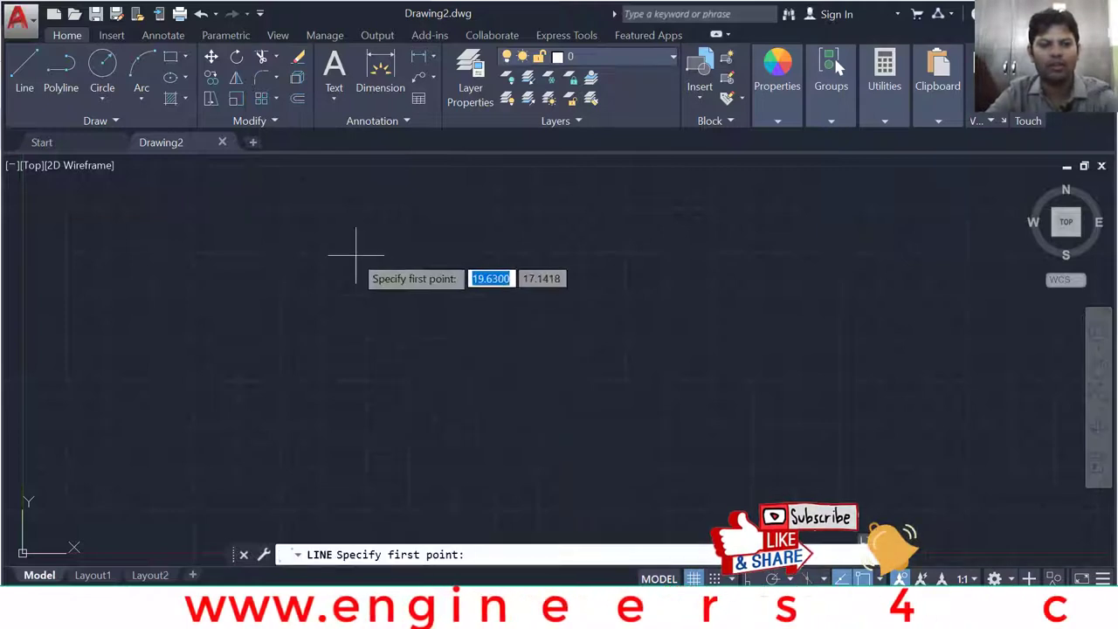
left_click(354, 255)
left_click(336, 422)
left_click(710, 437)
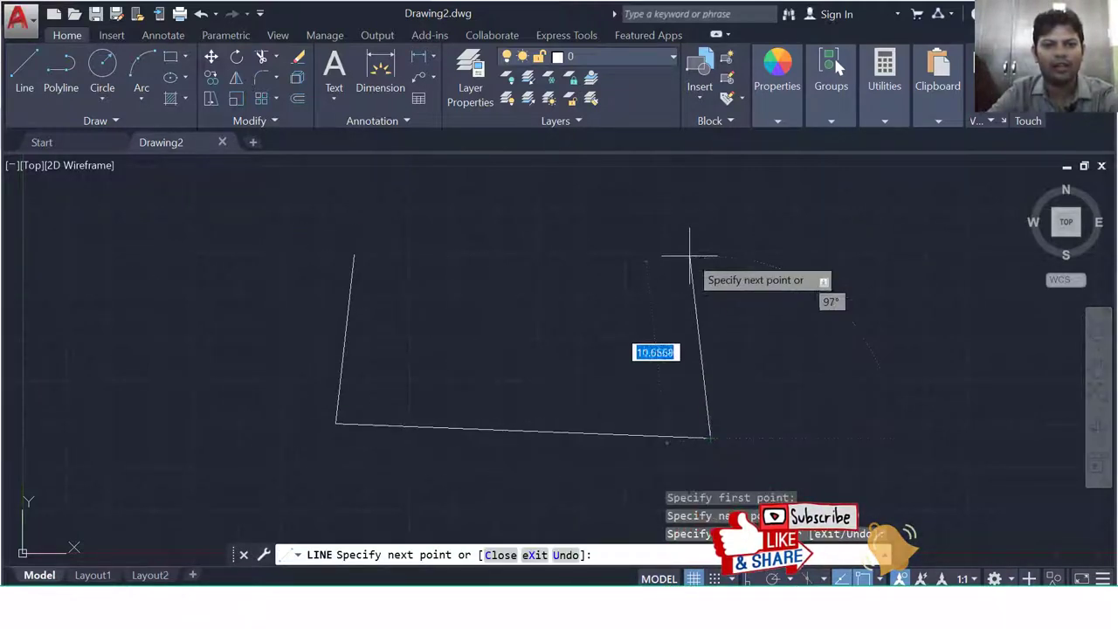
left_click(689, 248)
left_click(354, 255)
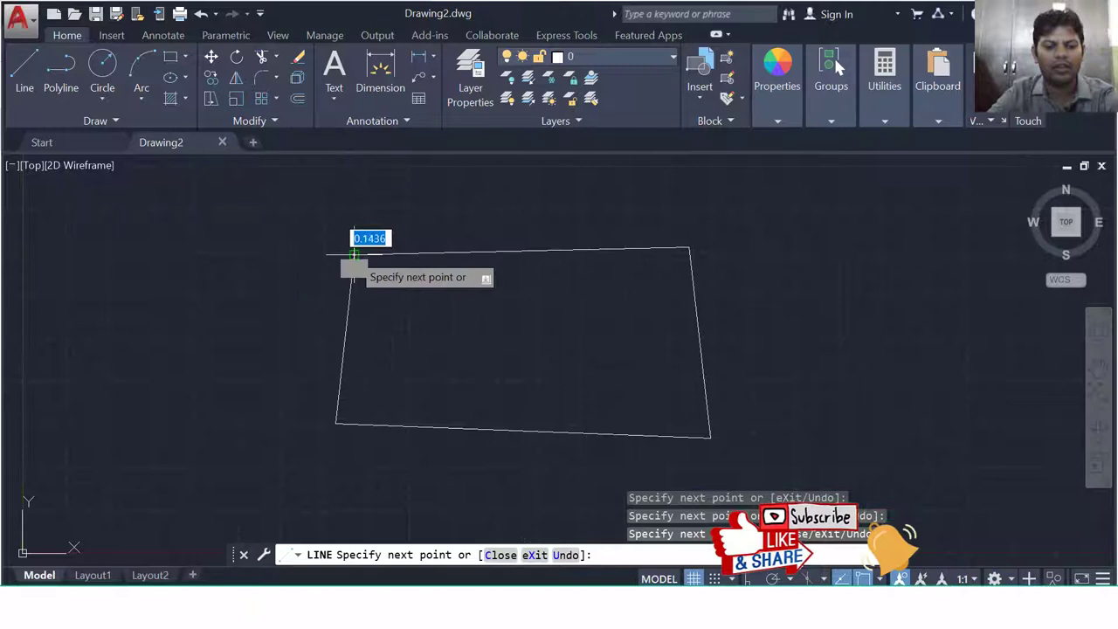
key("Return")
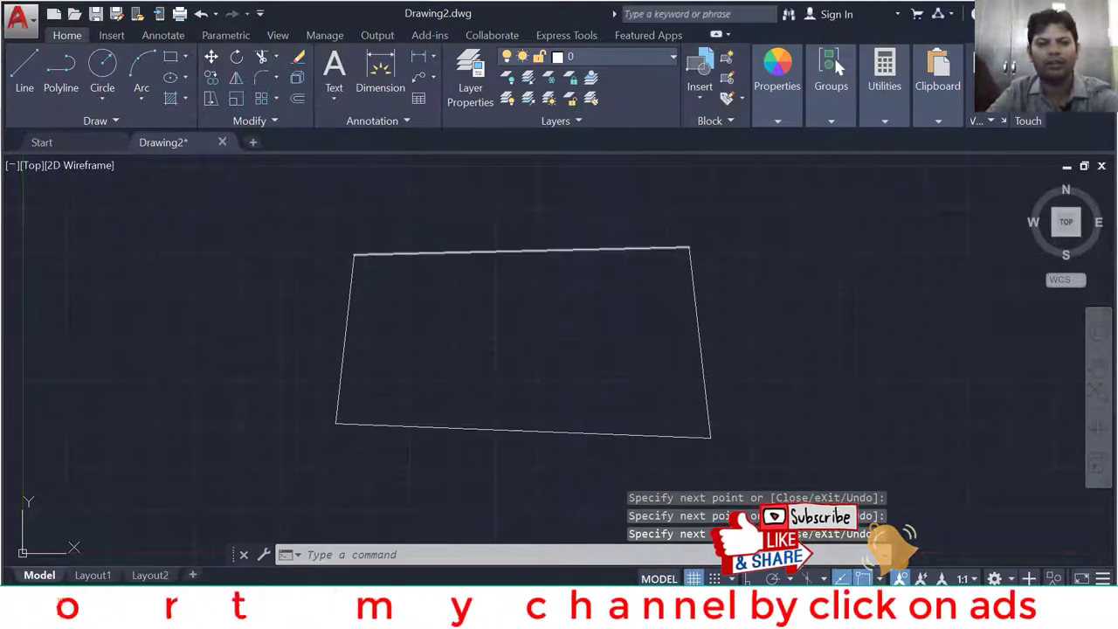
Step: Hatch the inside of the outline, trying SOLID before settling on the ANSI32 pattern
type("h")
key("Return")
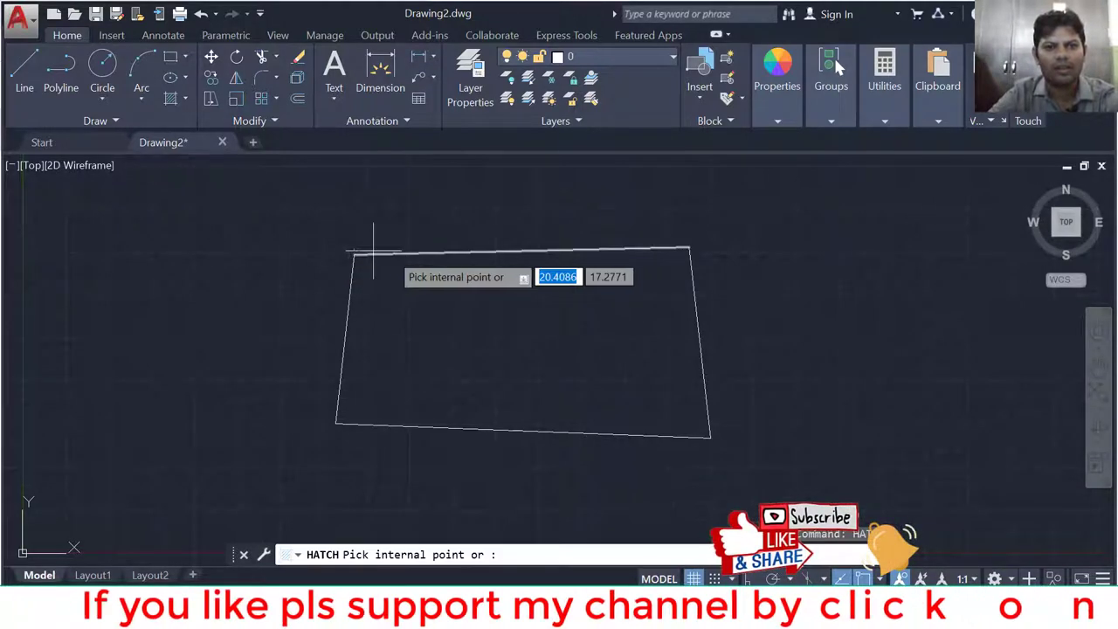
left_click(460, 292)
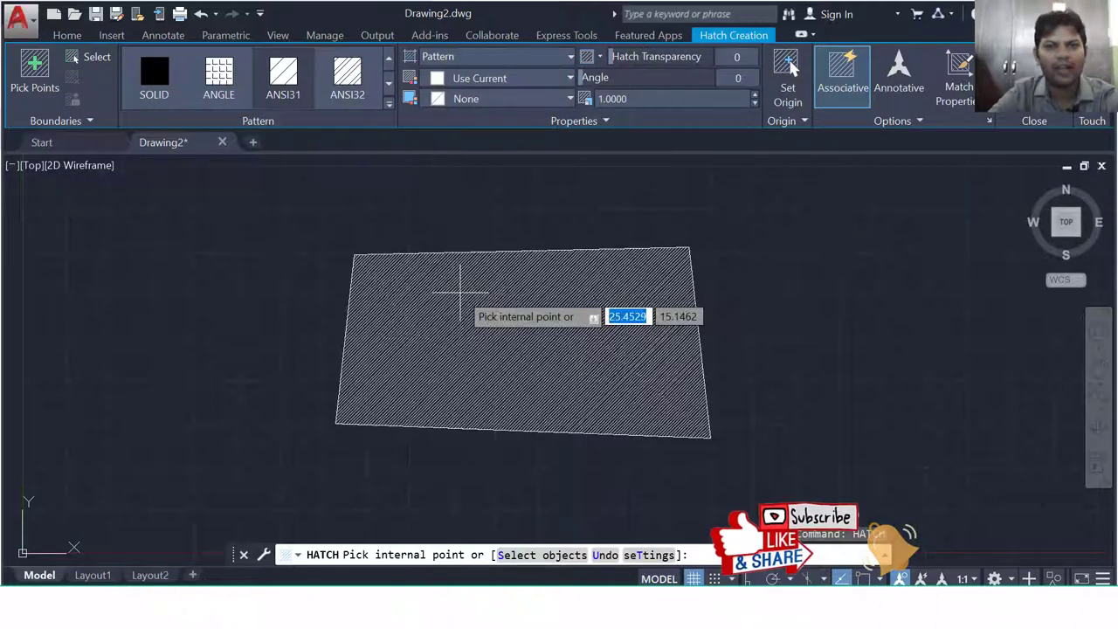
left_click(460, 292)
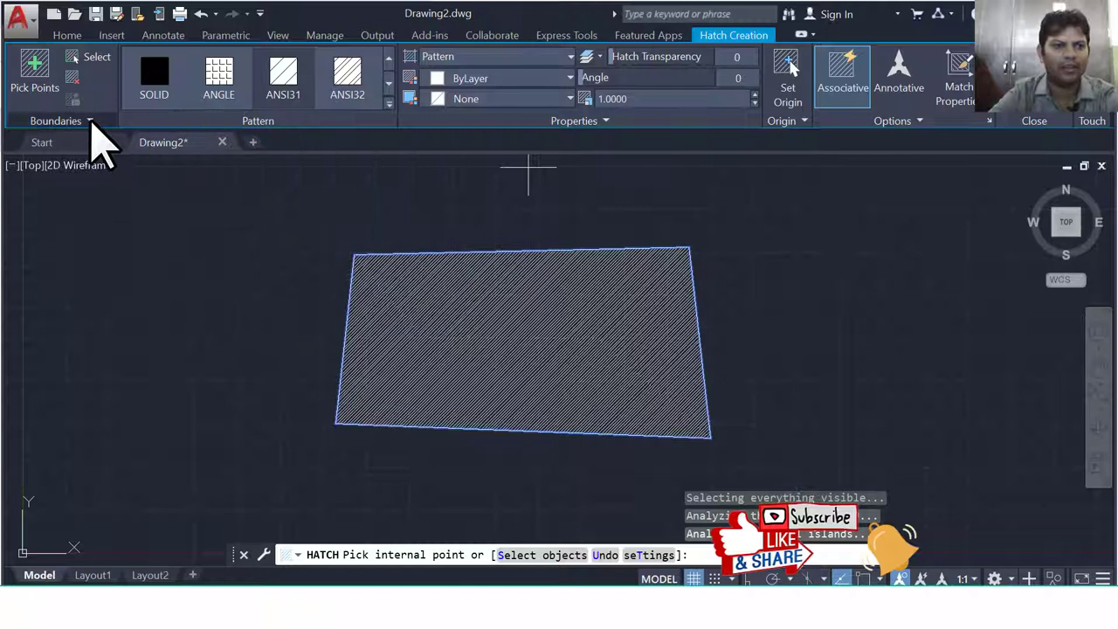
left_click(173, 96)
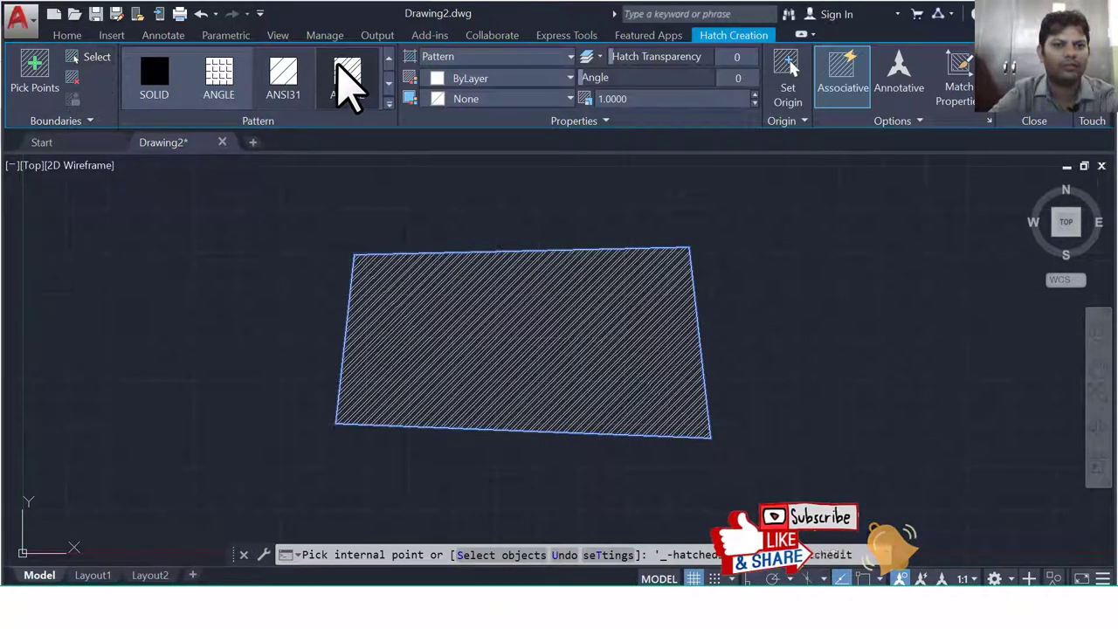
left_click(338, 67)
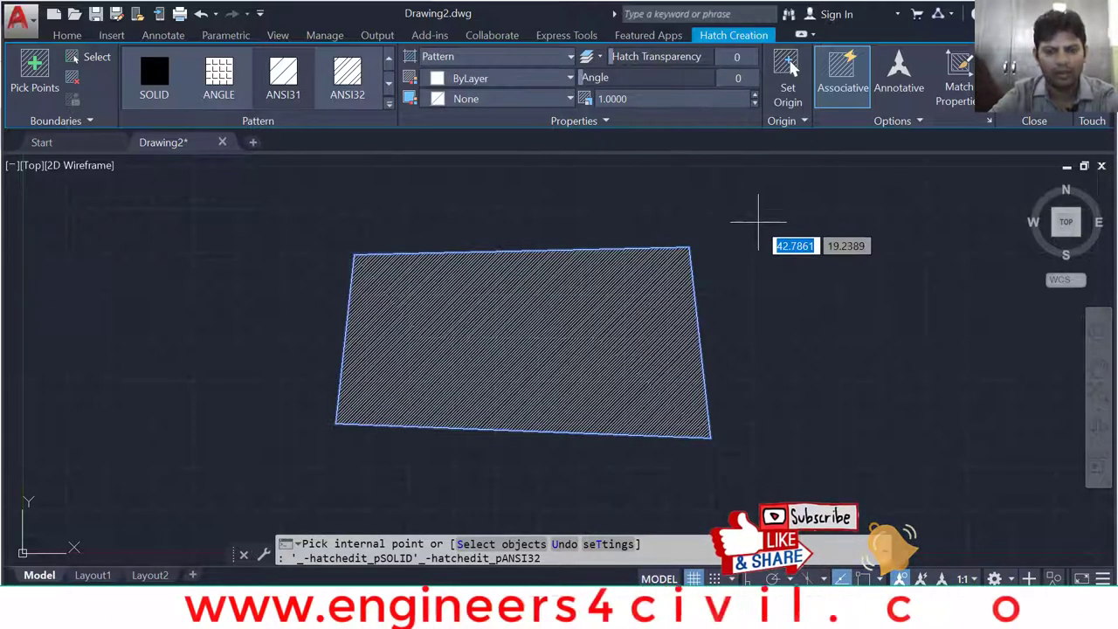
key("Escape")
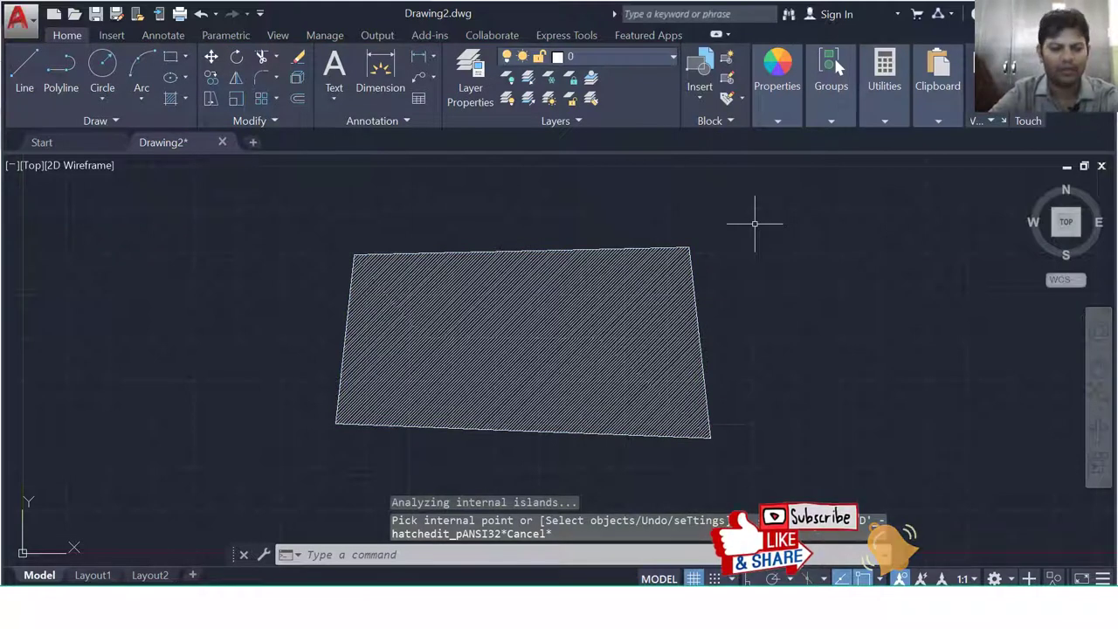
Step: Erase the hatched outline and its fill with a window selection
type("e")
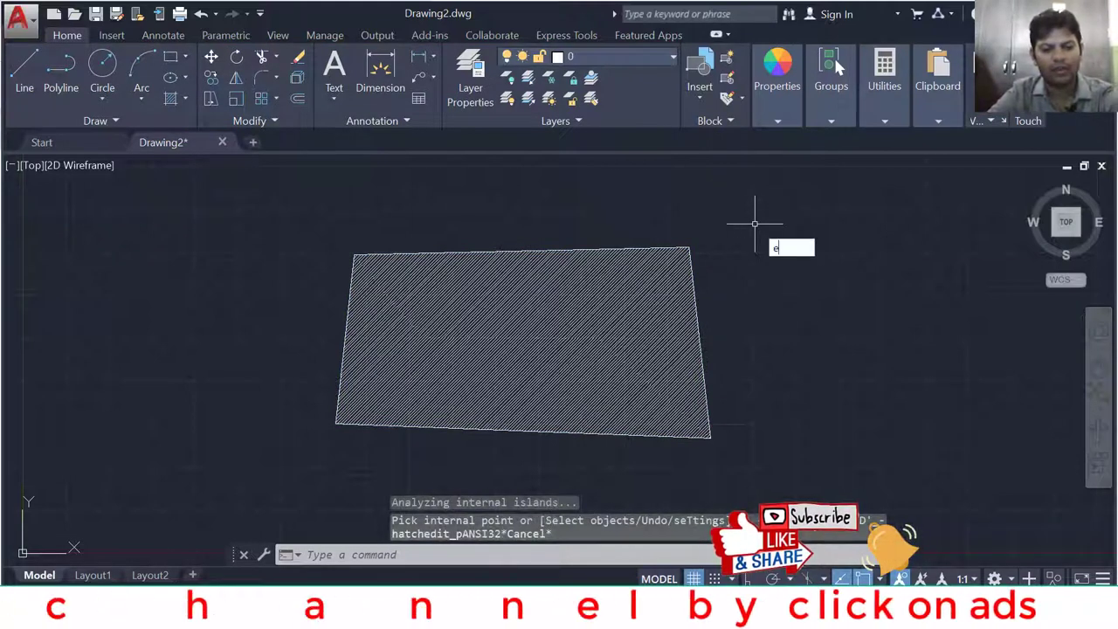
type("ra")
key("Return")
left_click(733, 466)
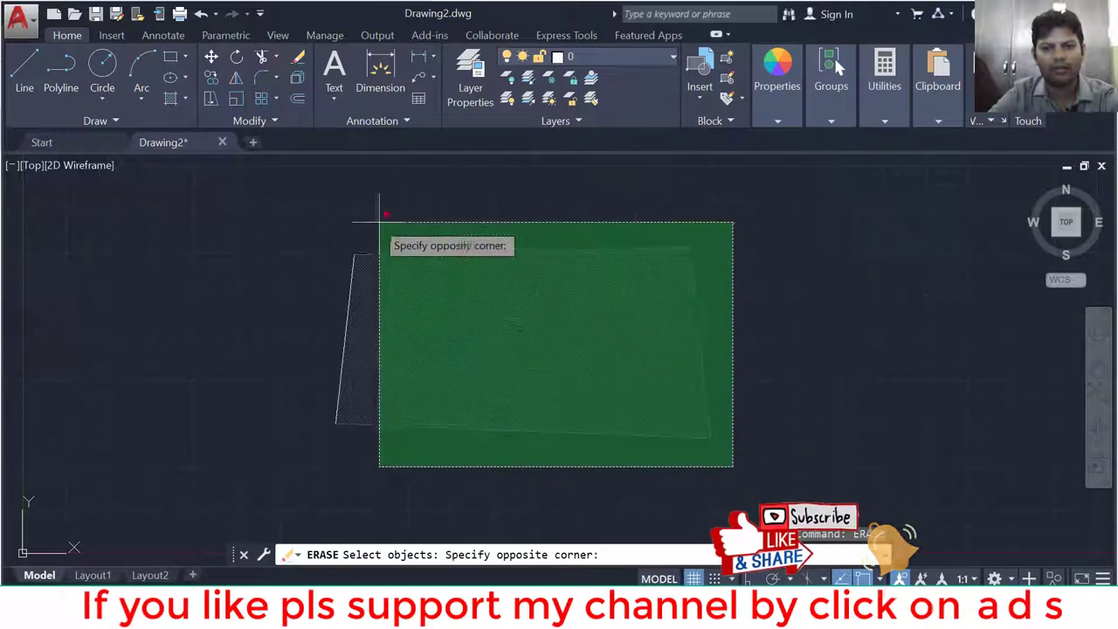
left_click(379, 222)
key("Return")
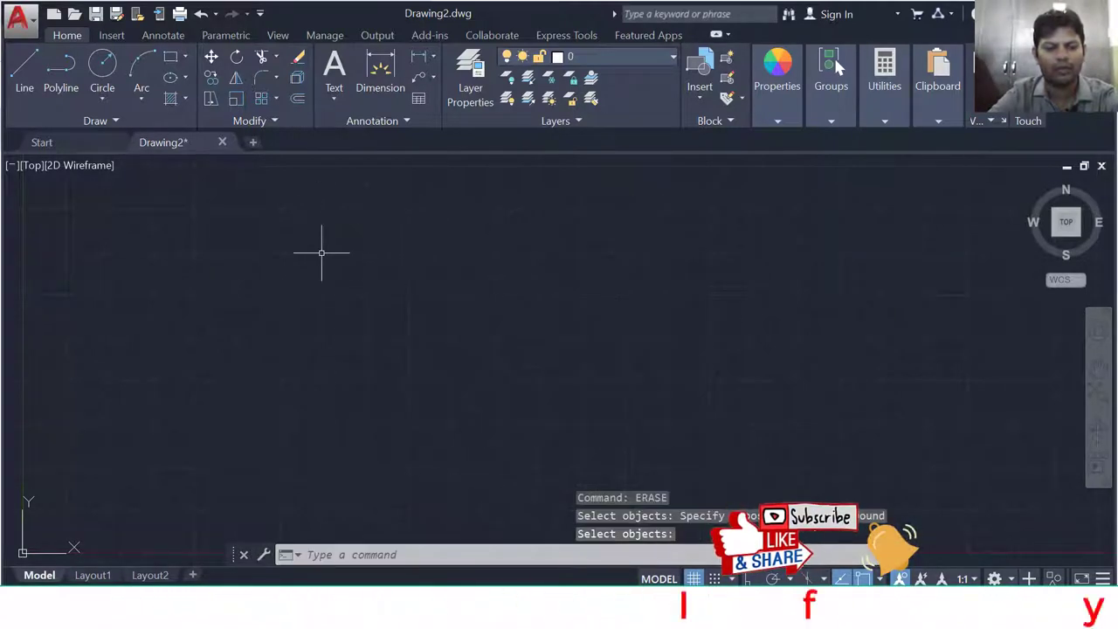
Step: Draw a square with RECTANG, then a slightly larger rectangle to its right
type("rec")
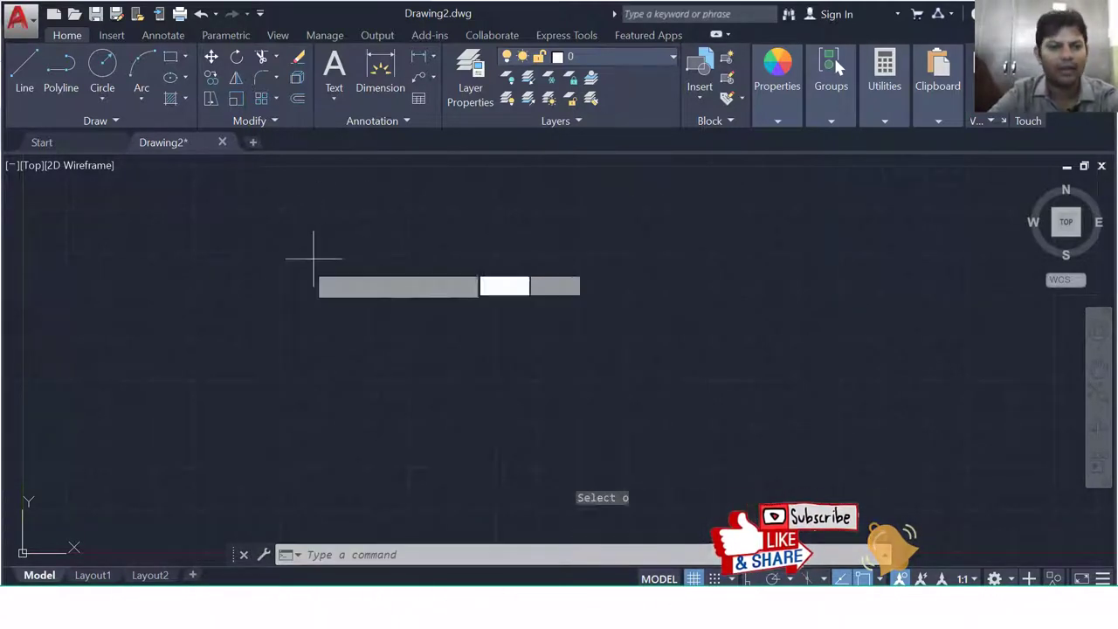
key("Return")
left_click(290, 263)
left_click(424, 382)
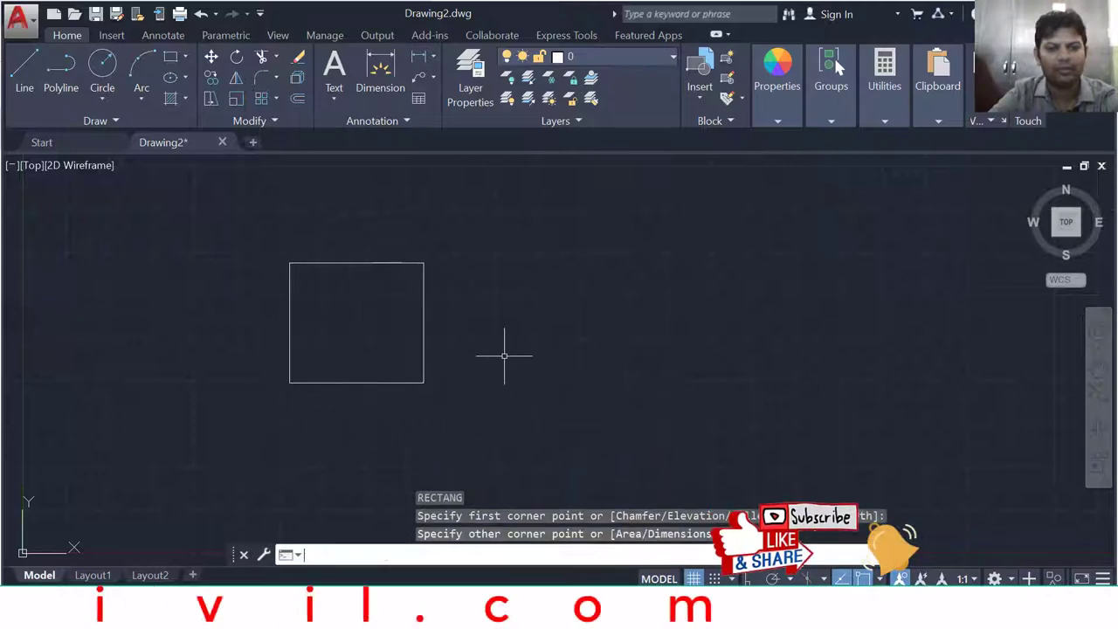
key("Return")
key("Return")
left_click(505, 260)
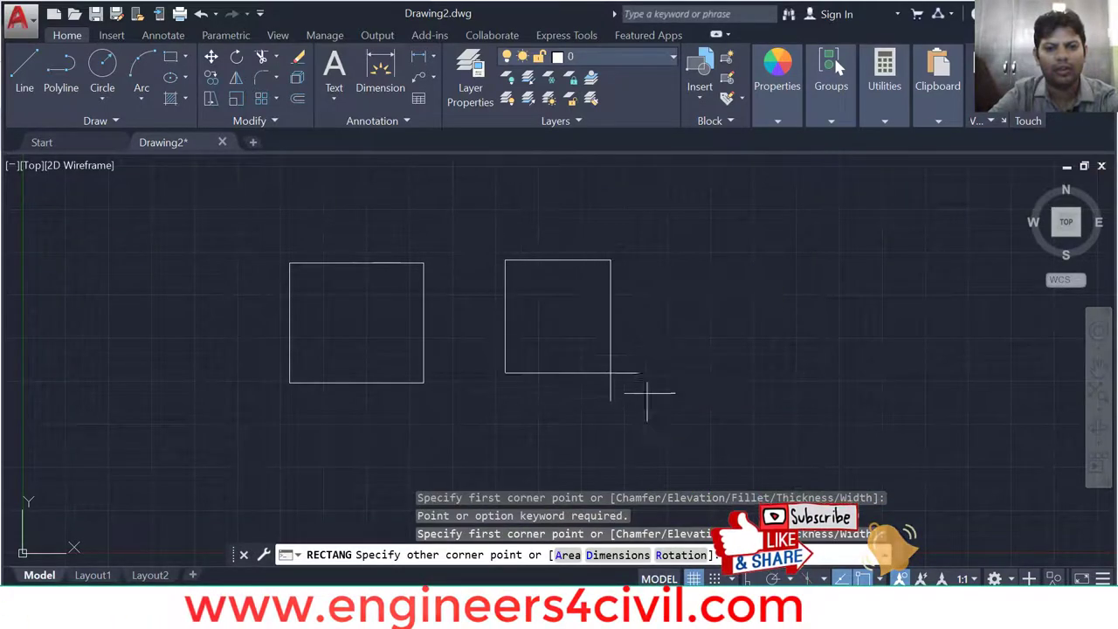
left_click(670, 395)
key("Return")
key("Escape")
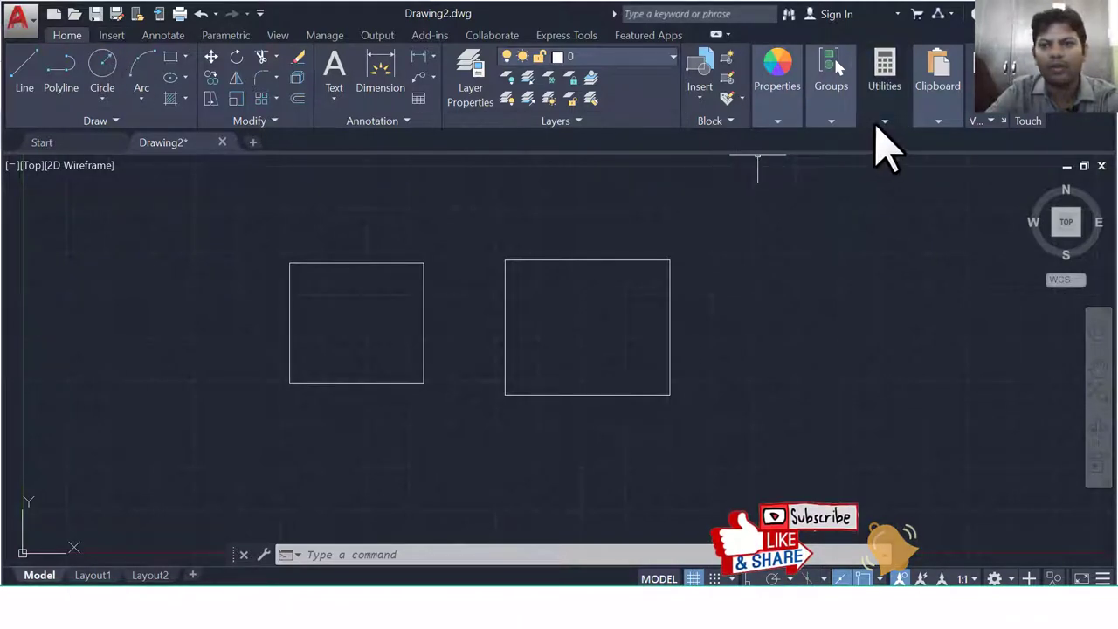
Step: Quick-measure the two rectangles with Utilities > Measure > Quick
left_click(883, 123)
left_click(857, 181)
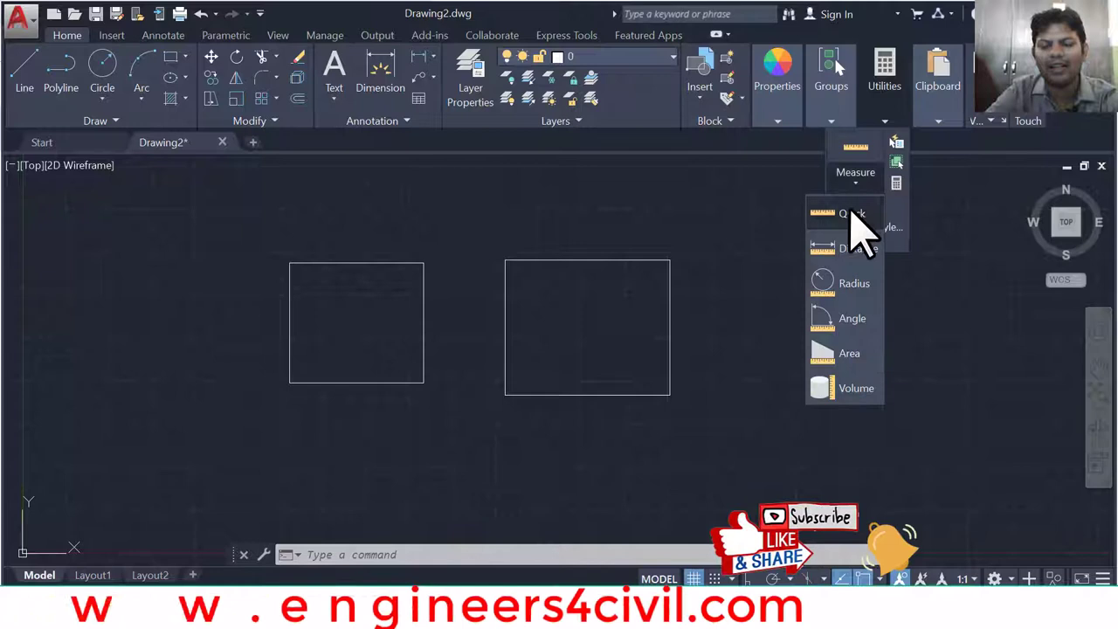
left_click(847, 214)
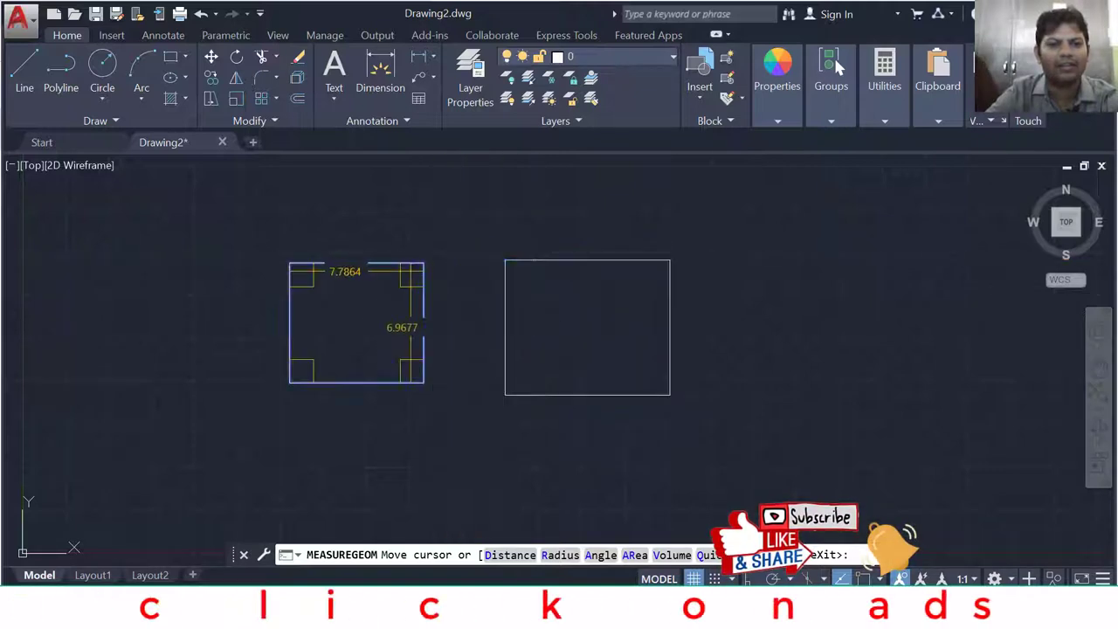
key("Escape")
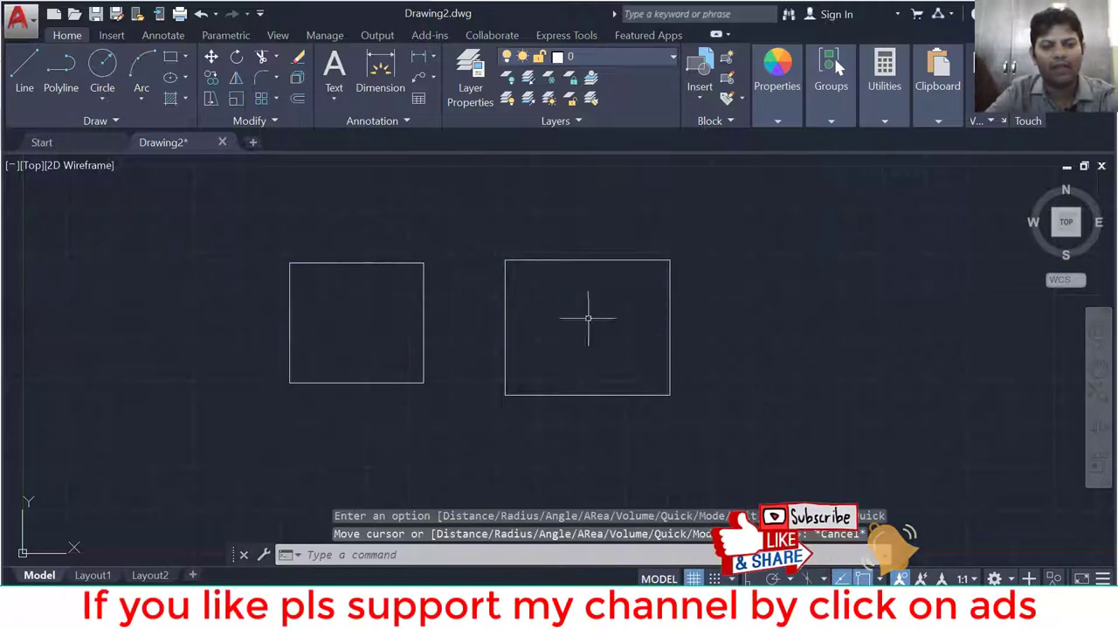
Step: Draw a diagonal line up and right from the right rectangle's bottom-right corner
key("l")
key("Return")
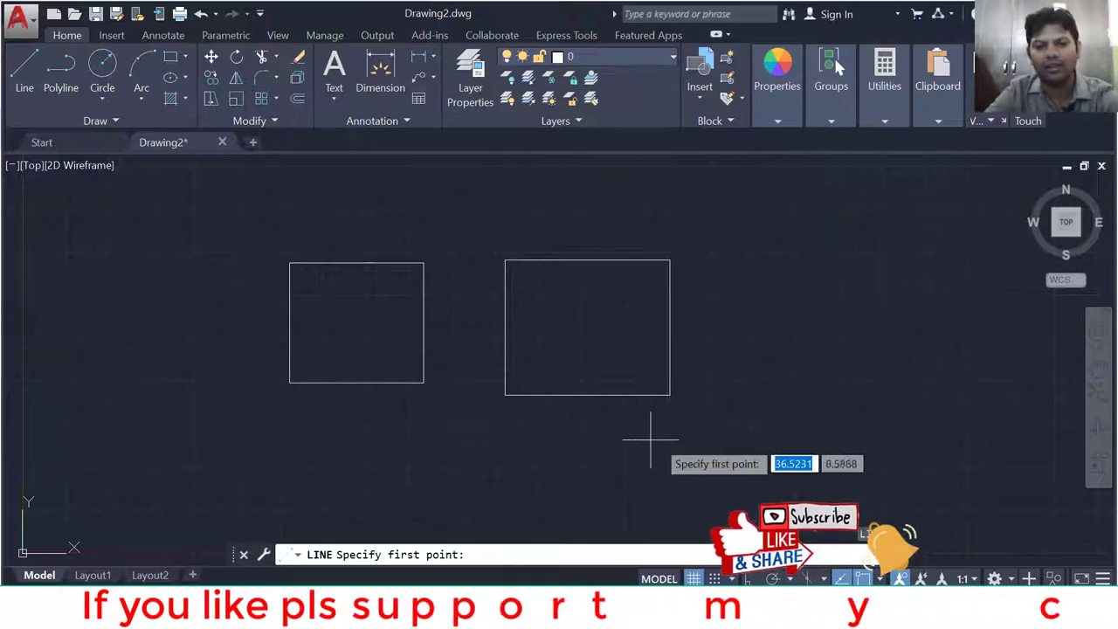
left_click(670, 395)
left_click(797, 283)
key("Return")
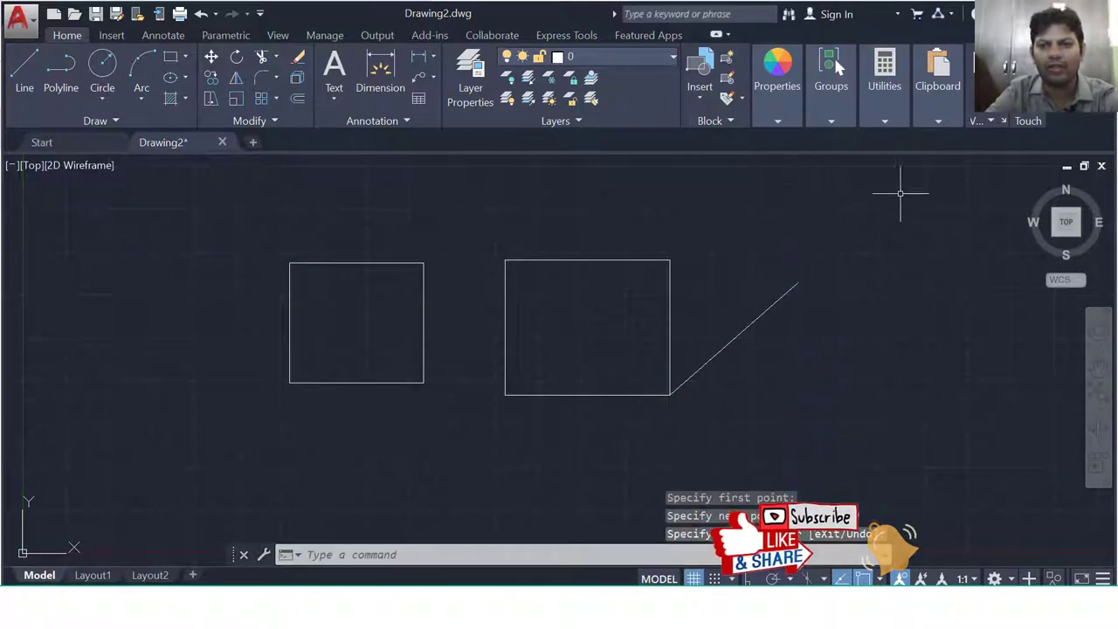
Step: Quick-measure the area around the new diagonal line
left_click(899, 122)
left_click(866, 179)
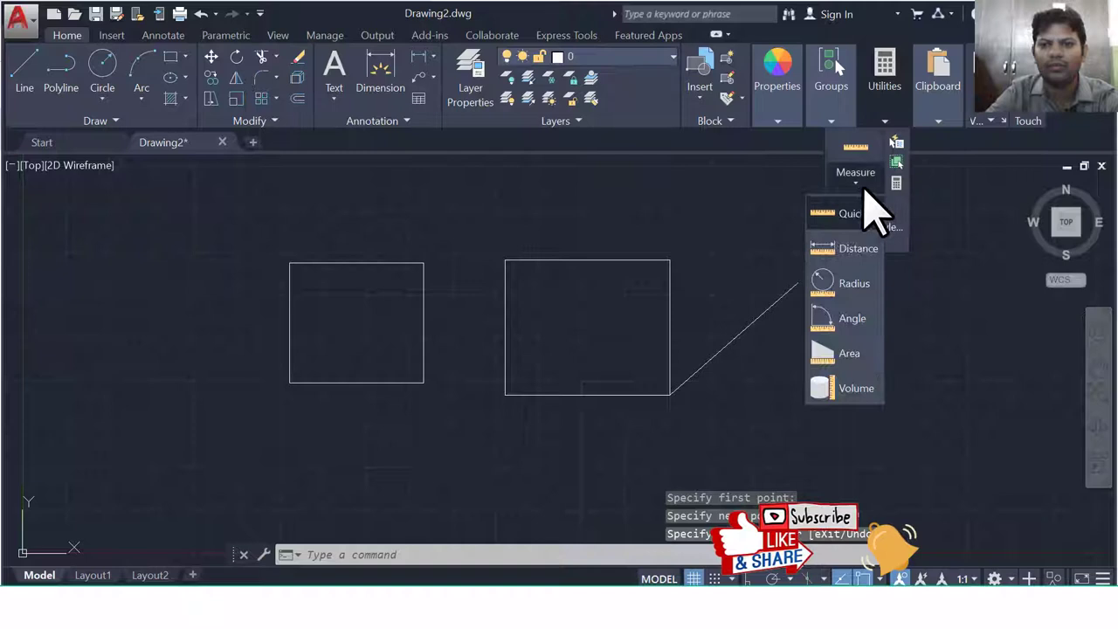
left_click(828, 217)
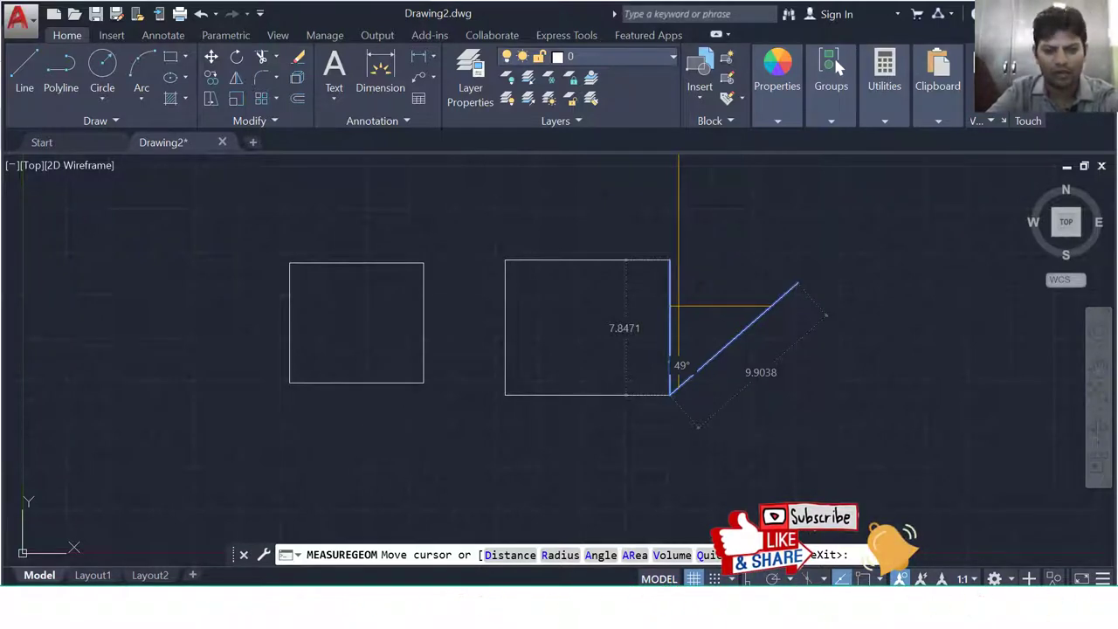
key("Escape")
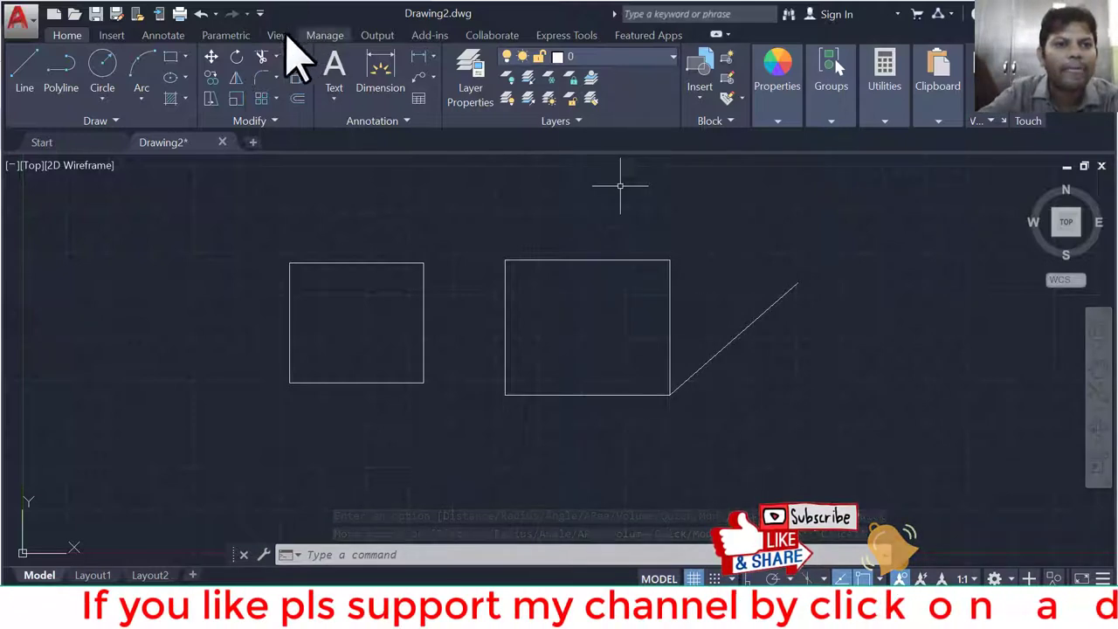
Step: Drag the Drawing4 block from the View tab's Blocks palette into the drawing beside the rectangles
left_click(278, 35)
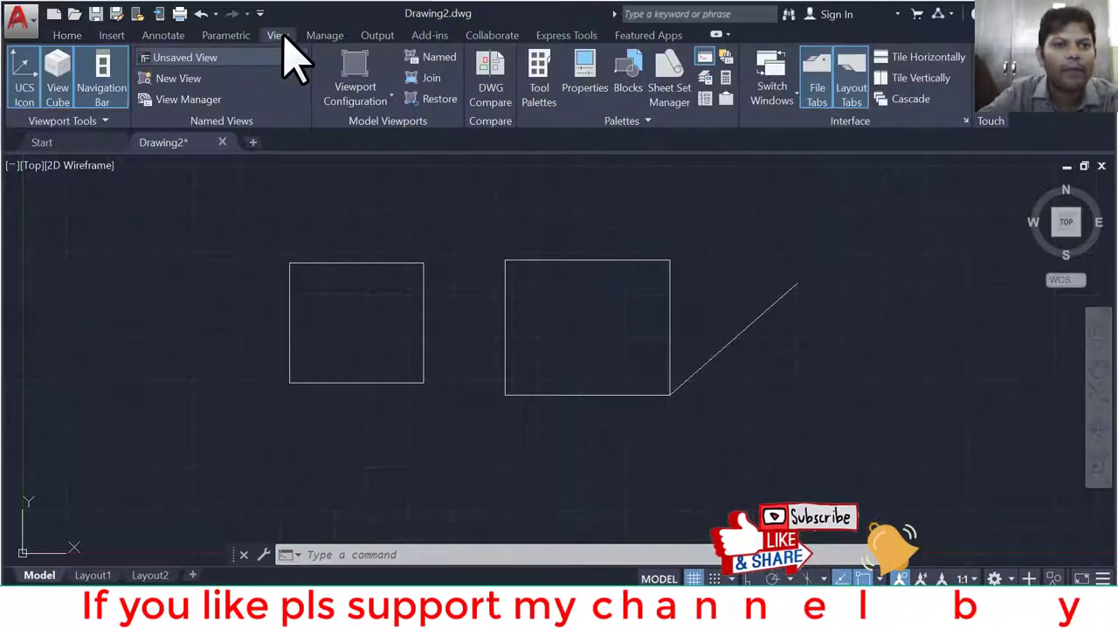
left_click(630, 85)
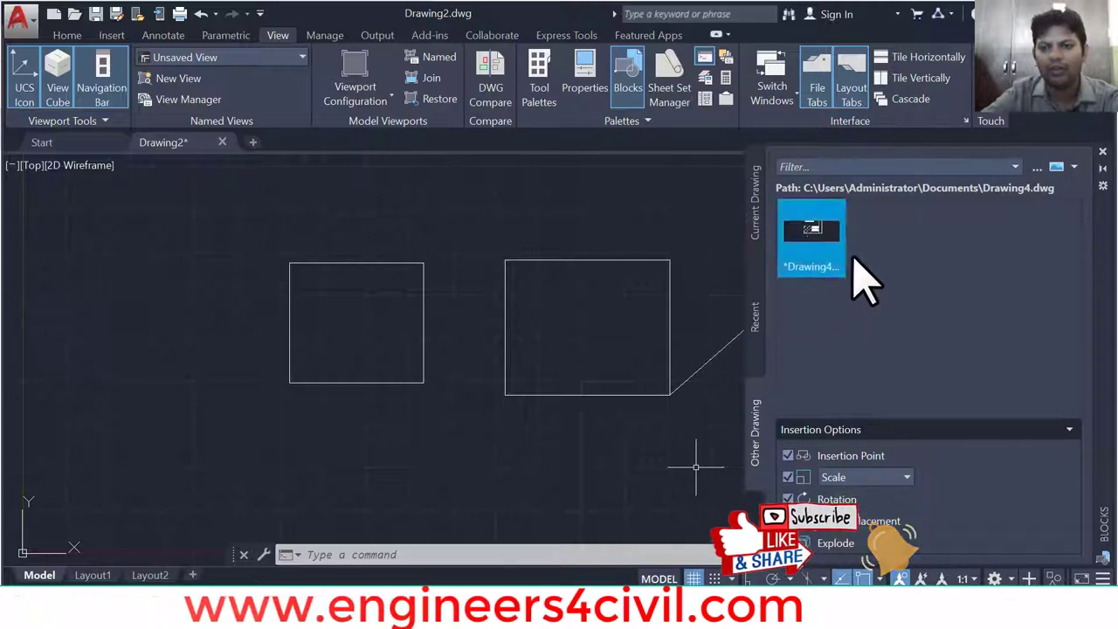
left_click(1038, 168)
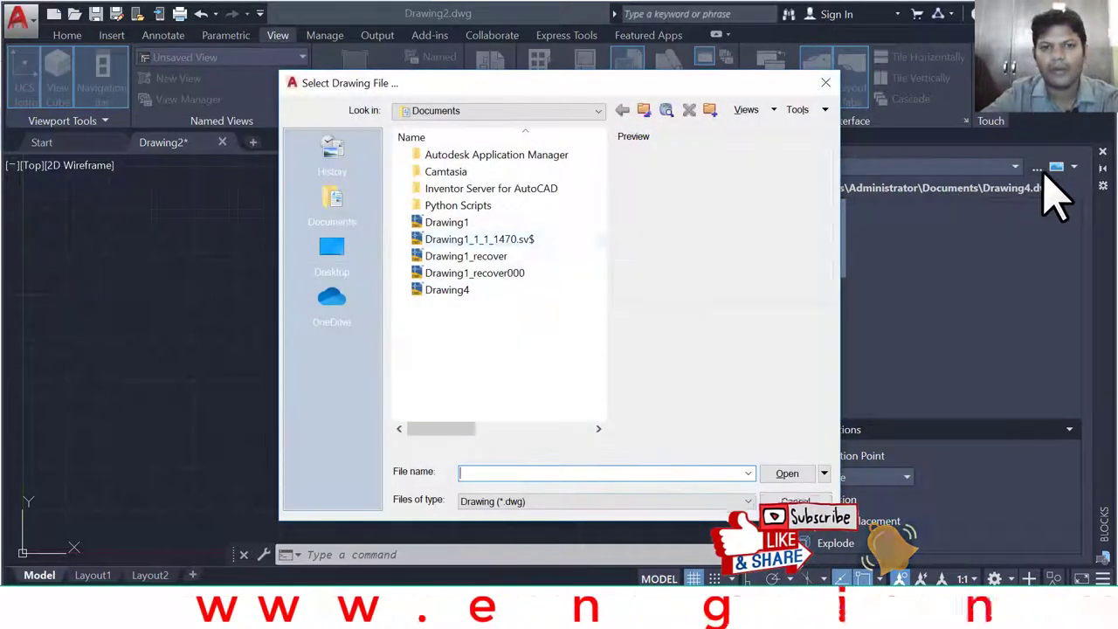
left_click(772, 500)
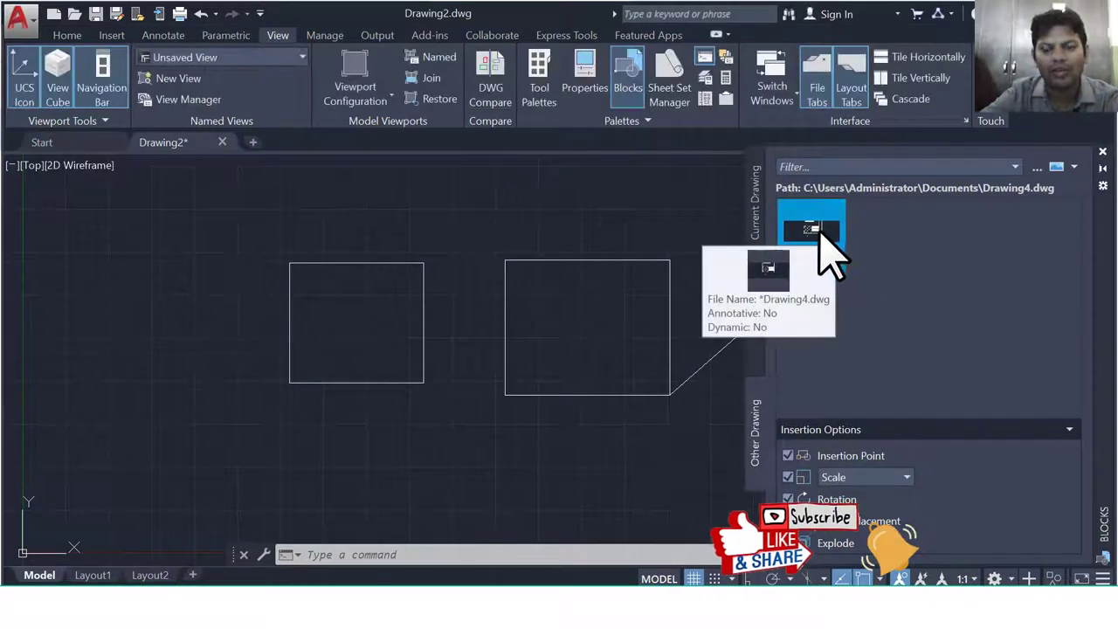
mouse_move(824, 260)
left_mouse_down()
mouse_move(574, 249)
mouse_move(439, 290)
mouse_move(441, 299)
left_mouse_up()
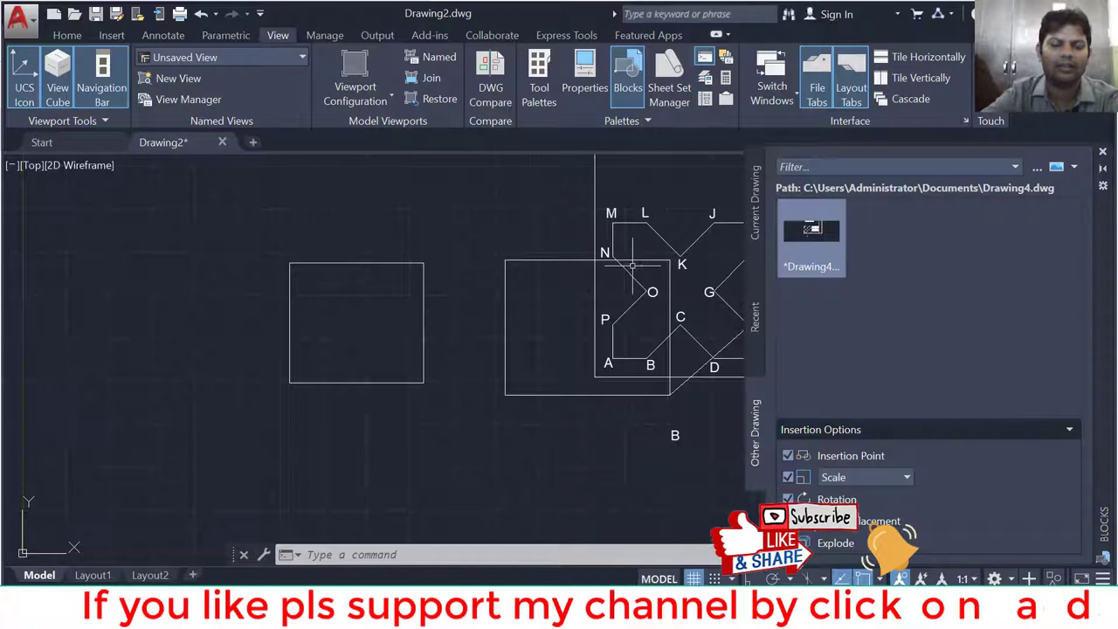
mouse_move(633, 265)
middle_mouse_down()
mouse_move(421, 319)
mouse_move(295, 327)
middle_mouse_up()
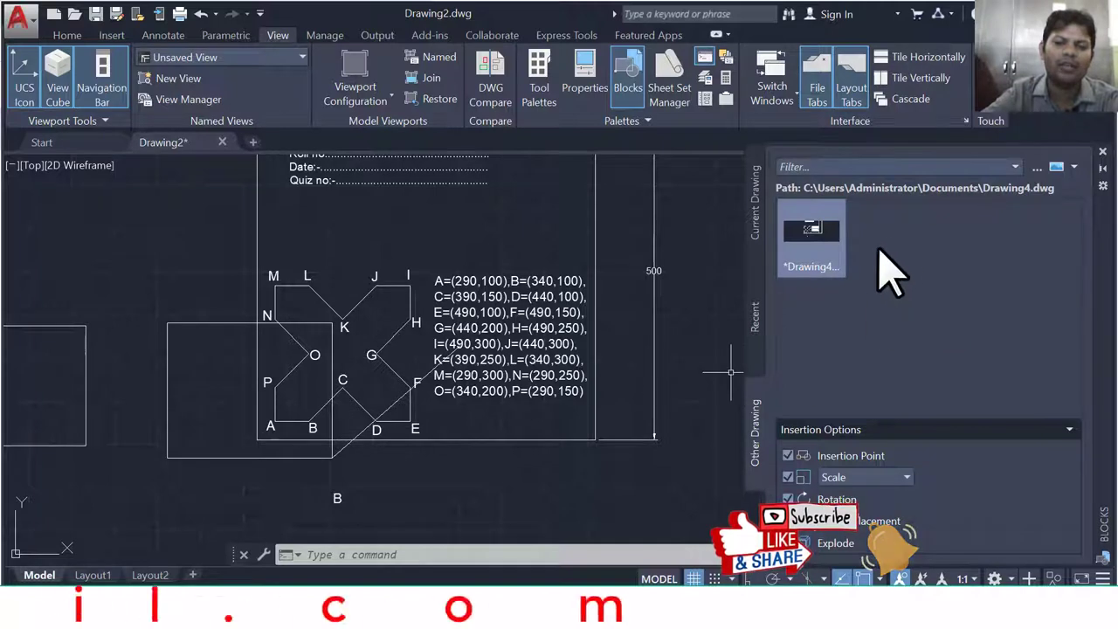
left_click(559, 430)
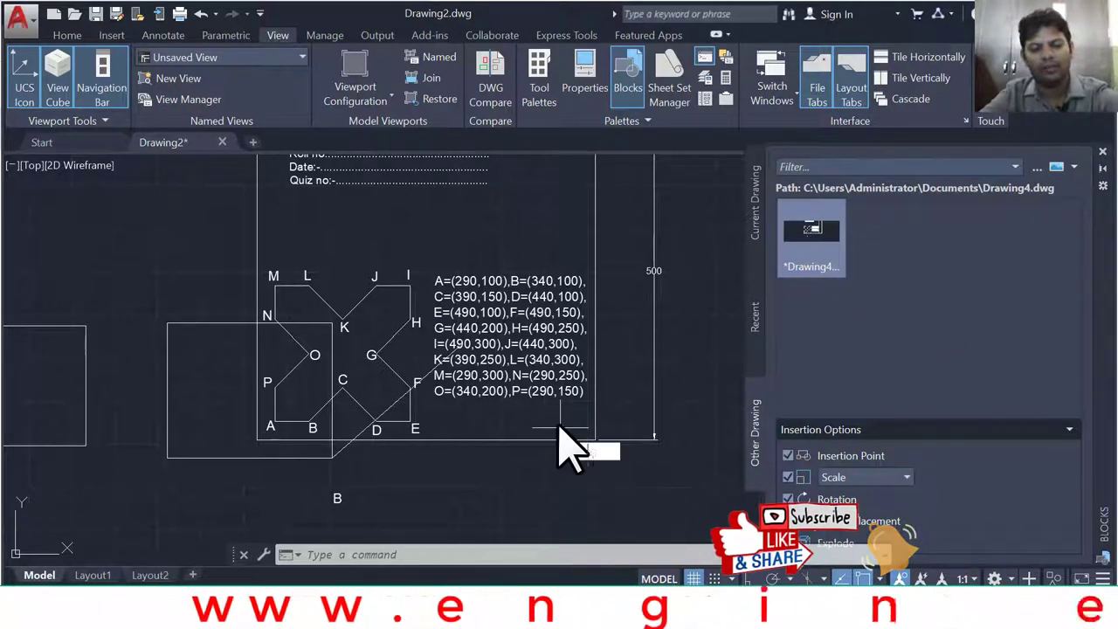
Step: Erase the inserted Drawing4 figure and shapes, and close the Blocks palette
type("e")
key("Return")
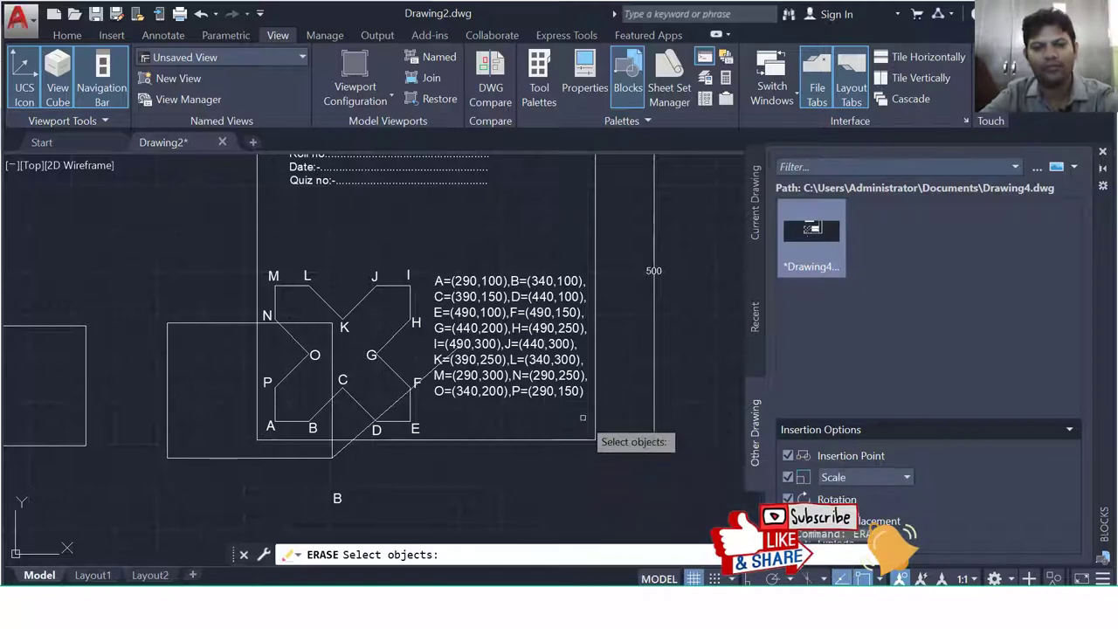
left_click(659, 507)
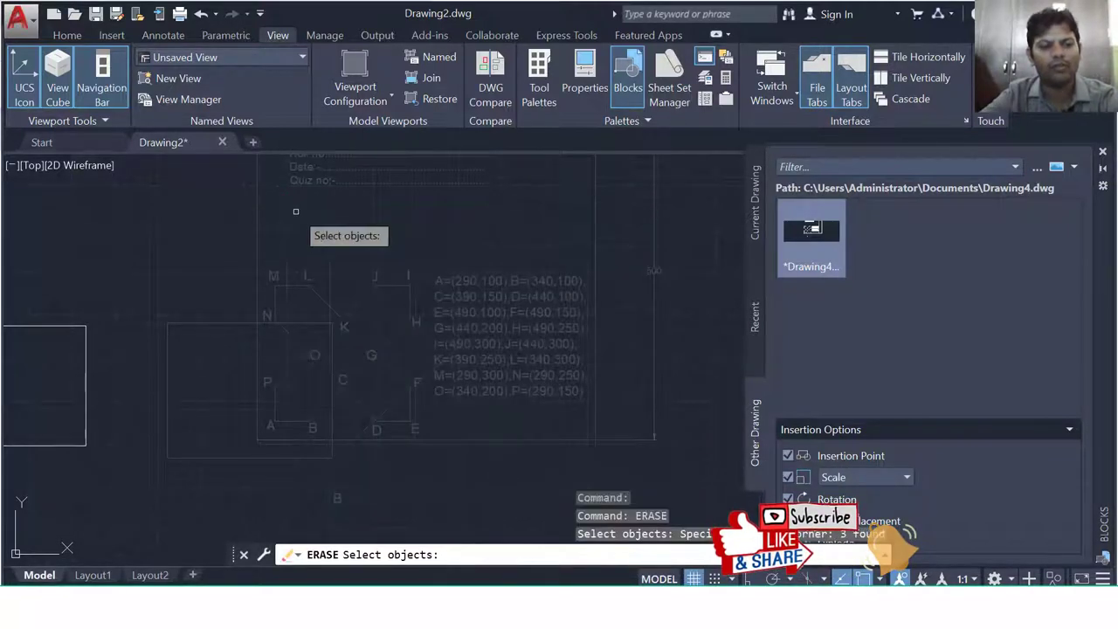
left_click(298, 222)
key("Return")
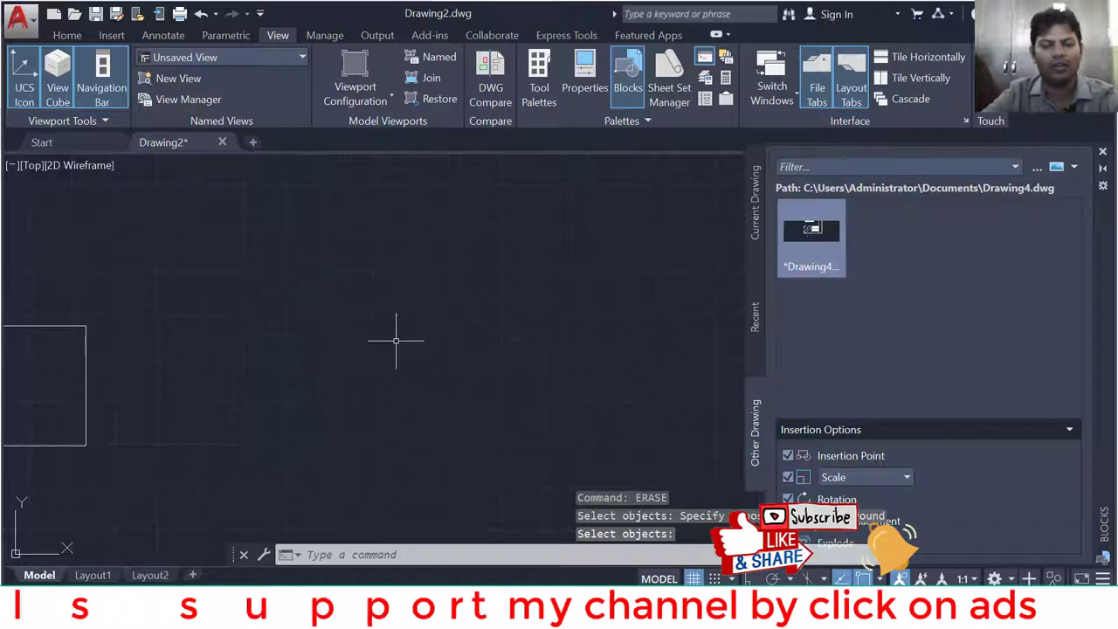
left_click(1102, 152)
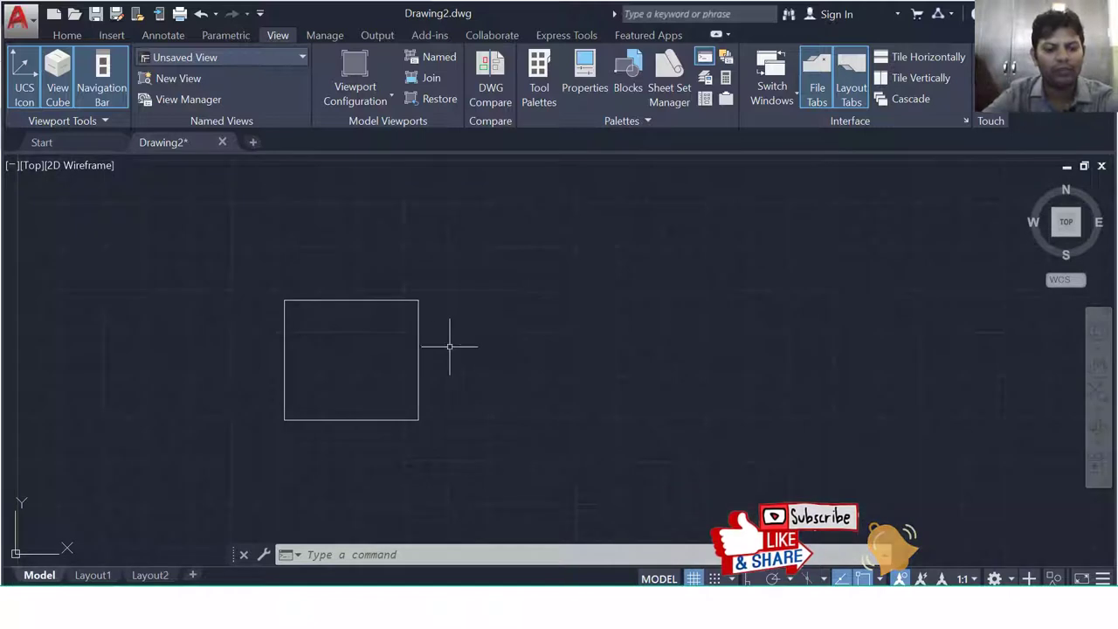
Step: Erase the remaining square with a window selection
type("er")
key("Return")
left_click(479, 463)
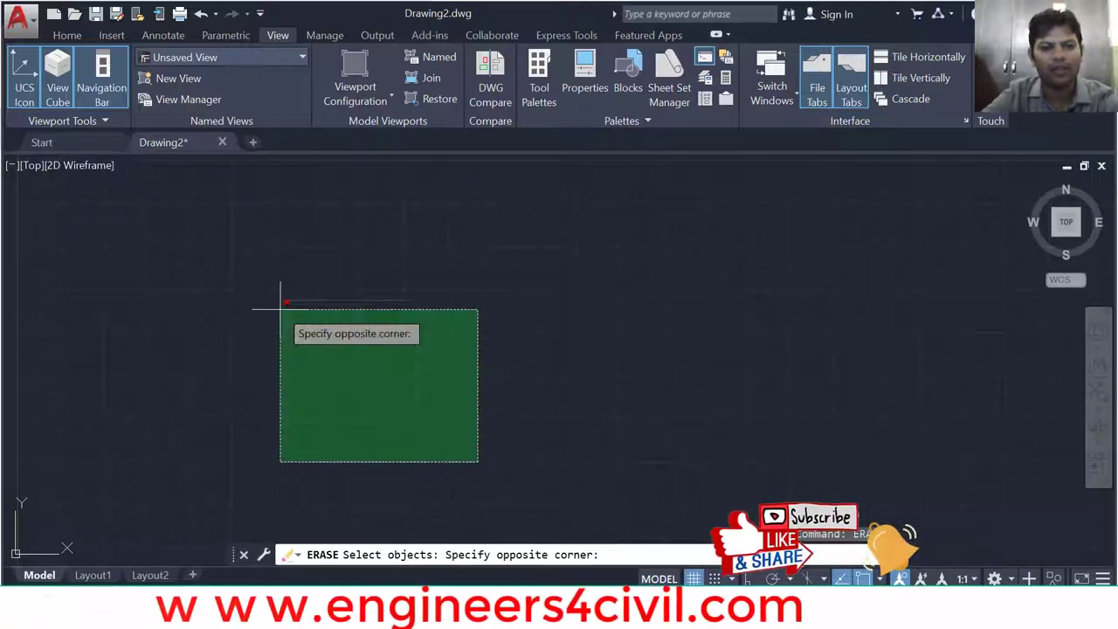
left_click(261, 281)
key("Return")
type("rec")
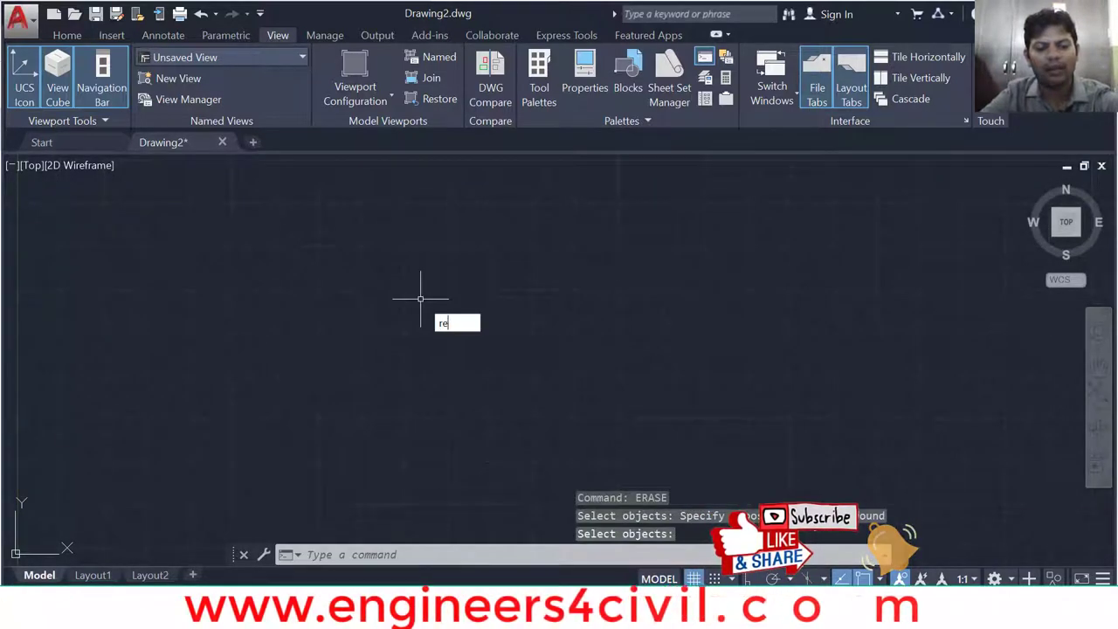
key("Return")
left_click(352, 243)
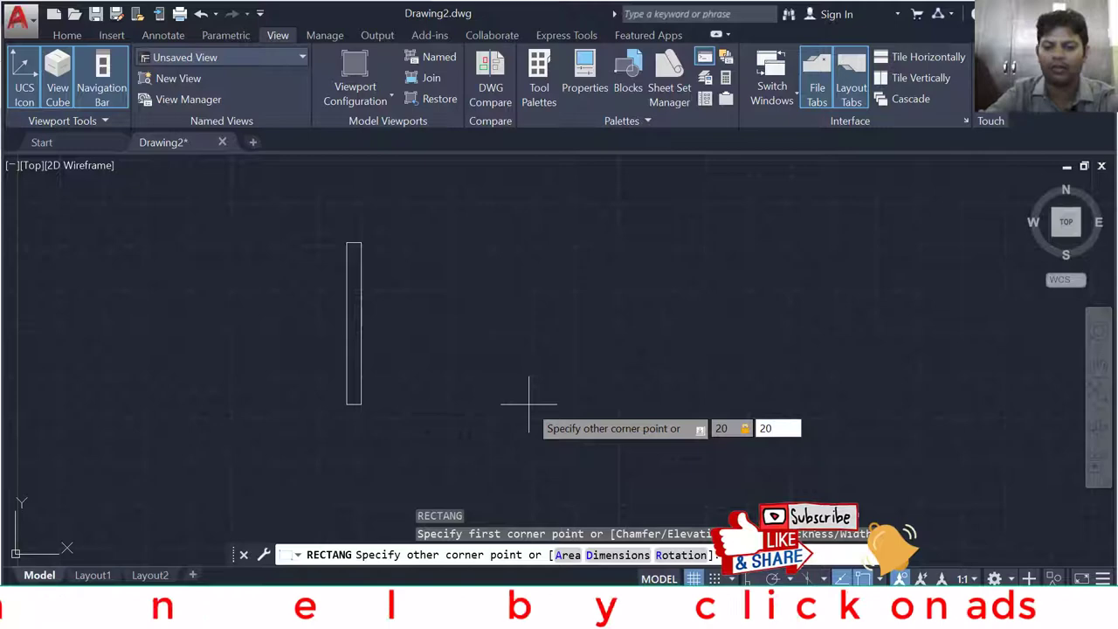
key("Return")
middle_click_drag(614, 318, 598, 453)
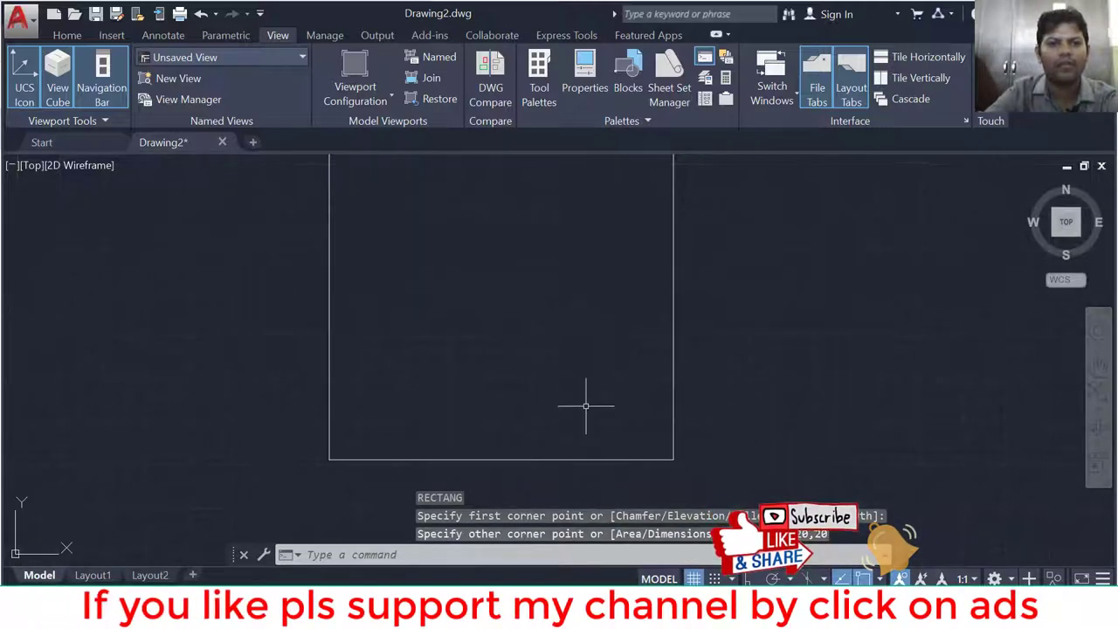
scroll(589, 367, "down", 4)
Step: Save the drawing as Drawing1.dwg, replacing the existing file
left_click(26, 21)
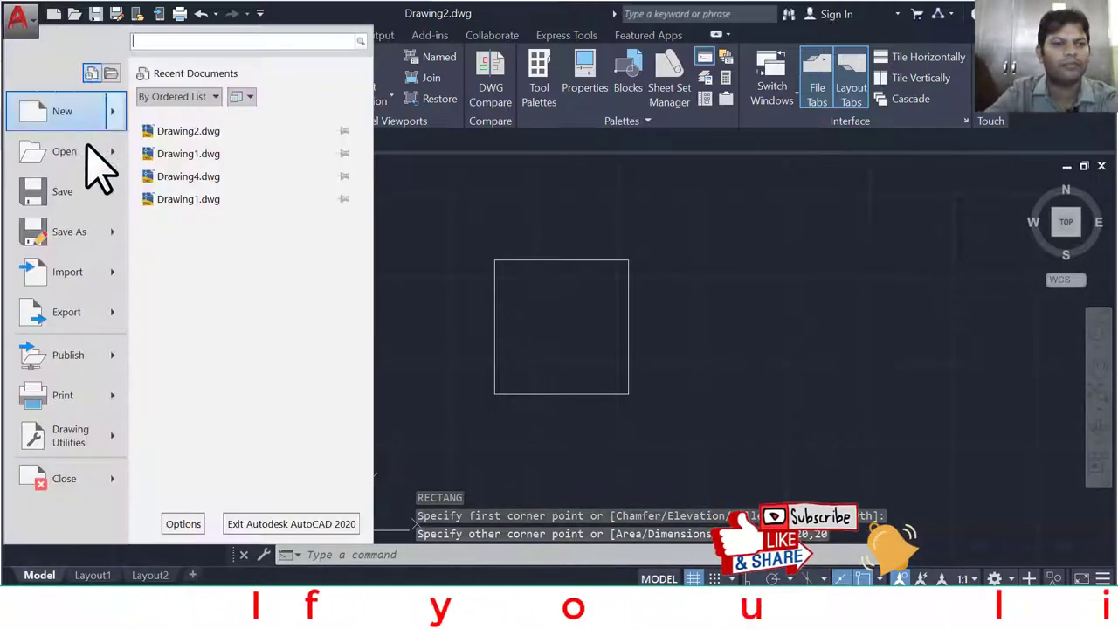
key("Escape")
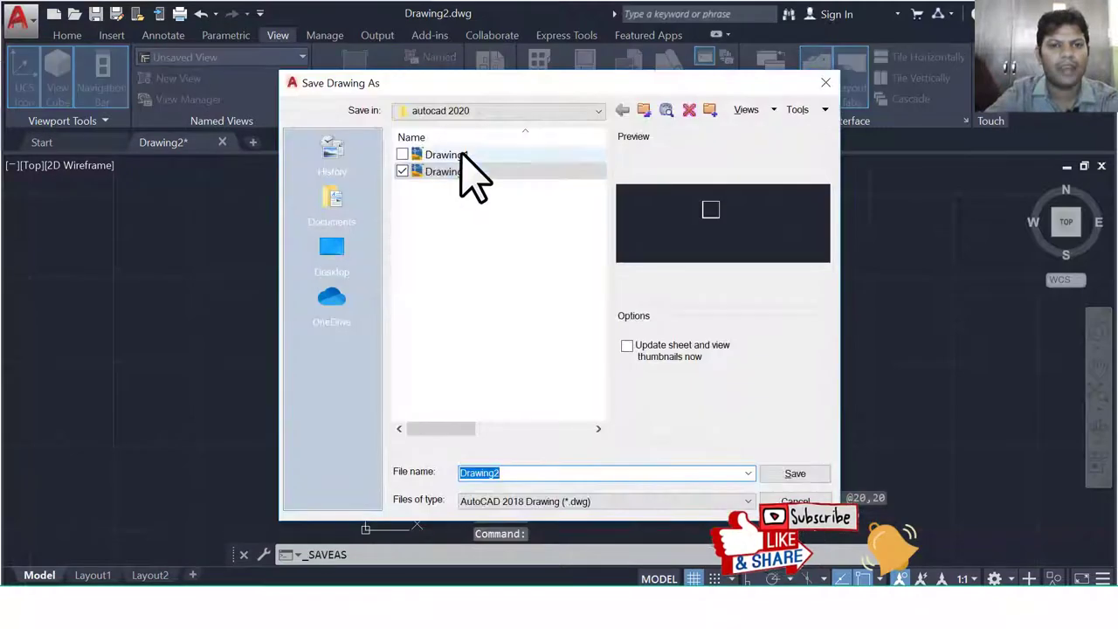
left_click(461, 155)
left_click(793, 473)
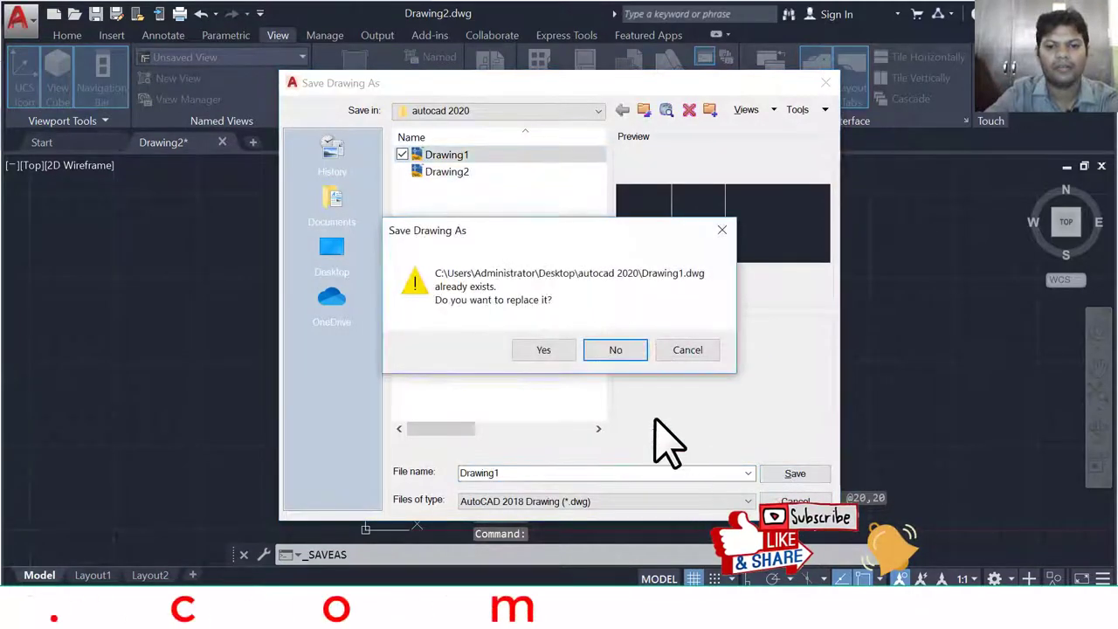
left_click(558, 351)
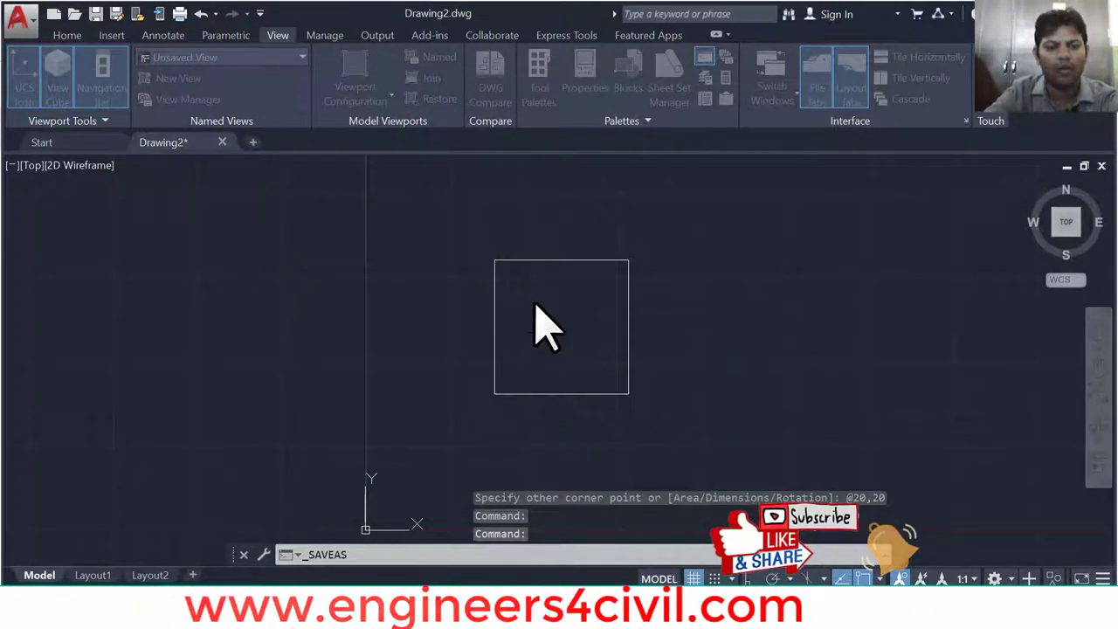
Step: Offset the square inward by a picked distance to create a smaller copy inside it
key("Escape")
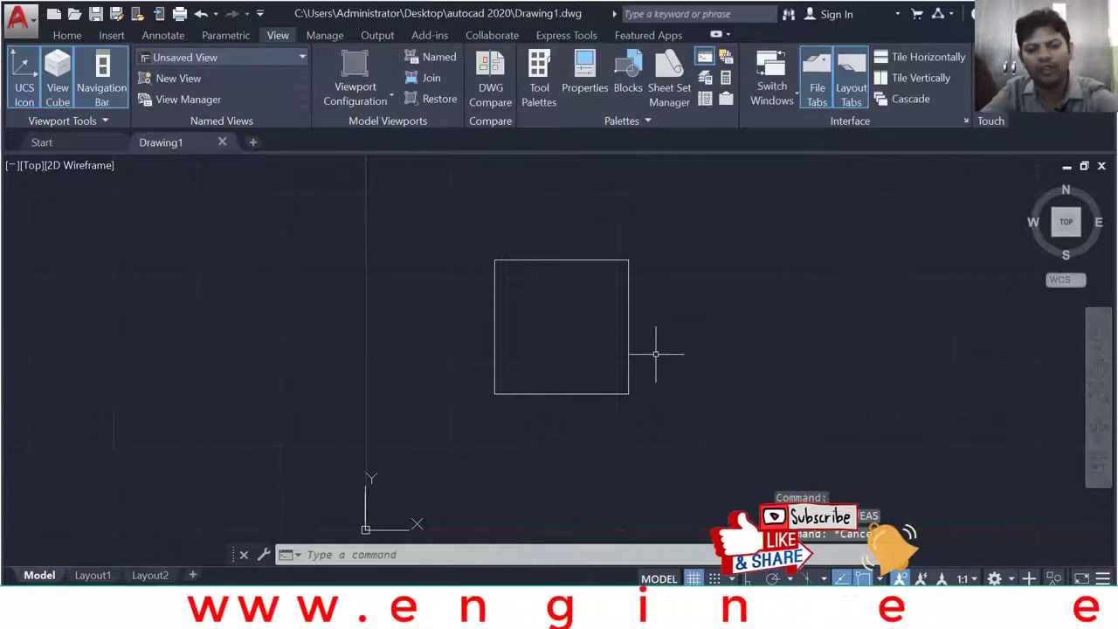
type("o")
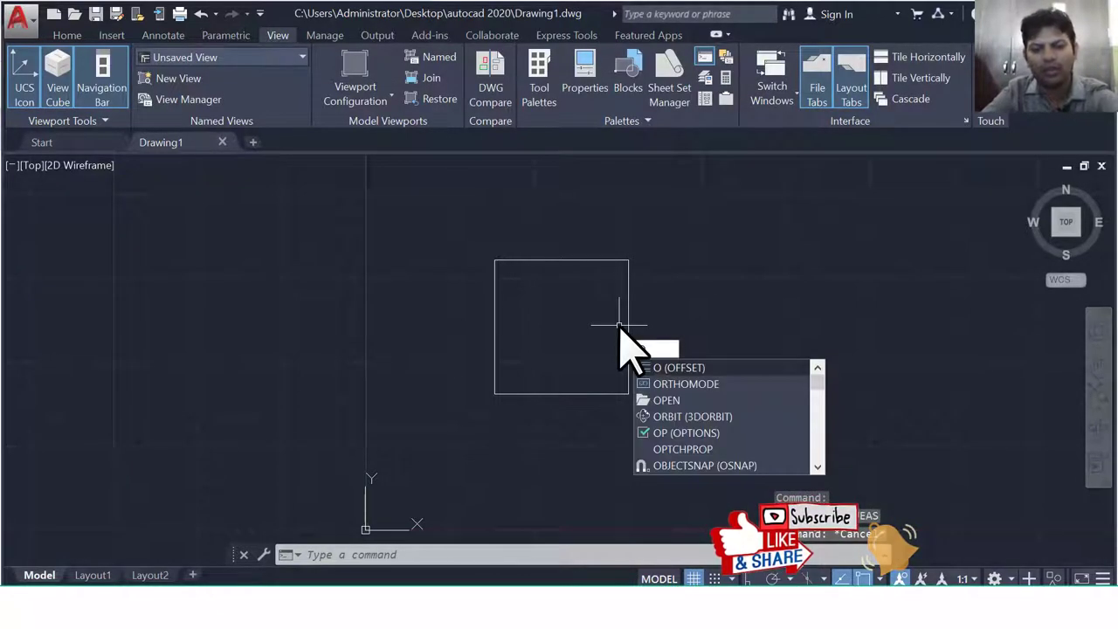
key("Return")
left_click(628, 328)
left_click(595, 332)
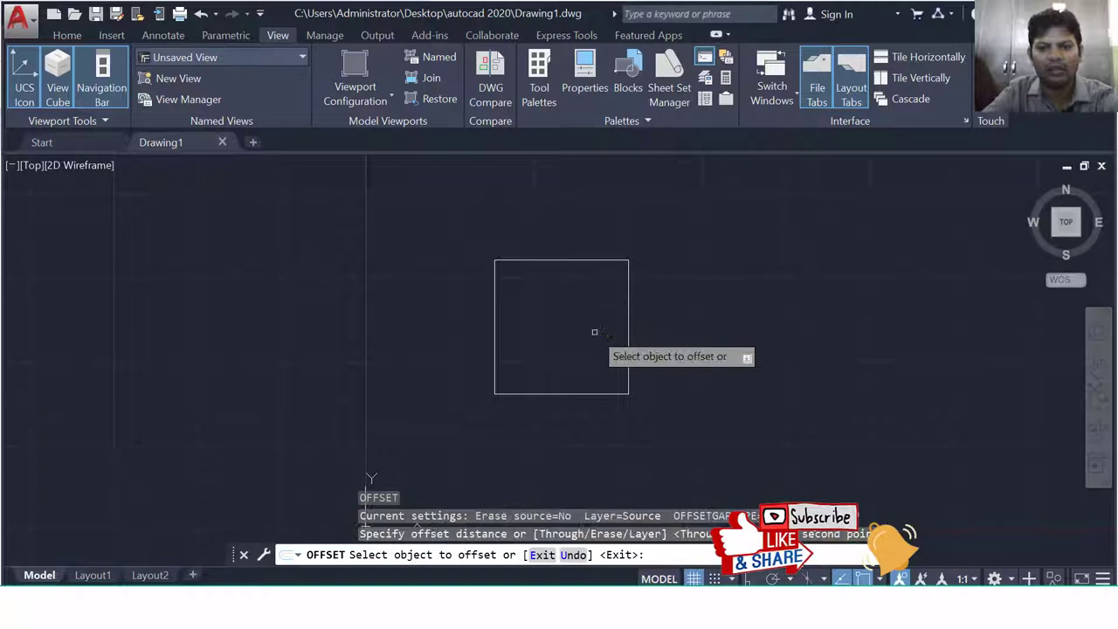
left_click(628, 339)
left_click(622, 342)
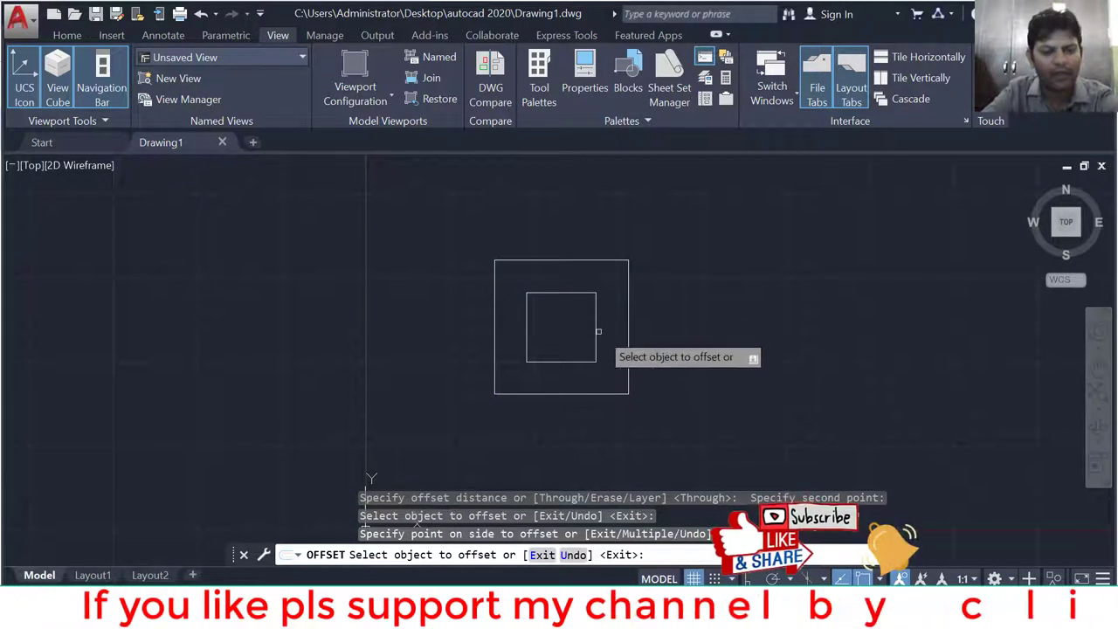
key("Escape")
Step: Erase the outer square with a crossing window, leaving only the inner square
type("e")
key("Return")
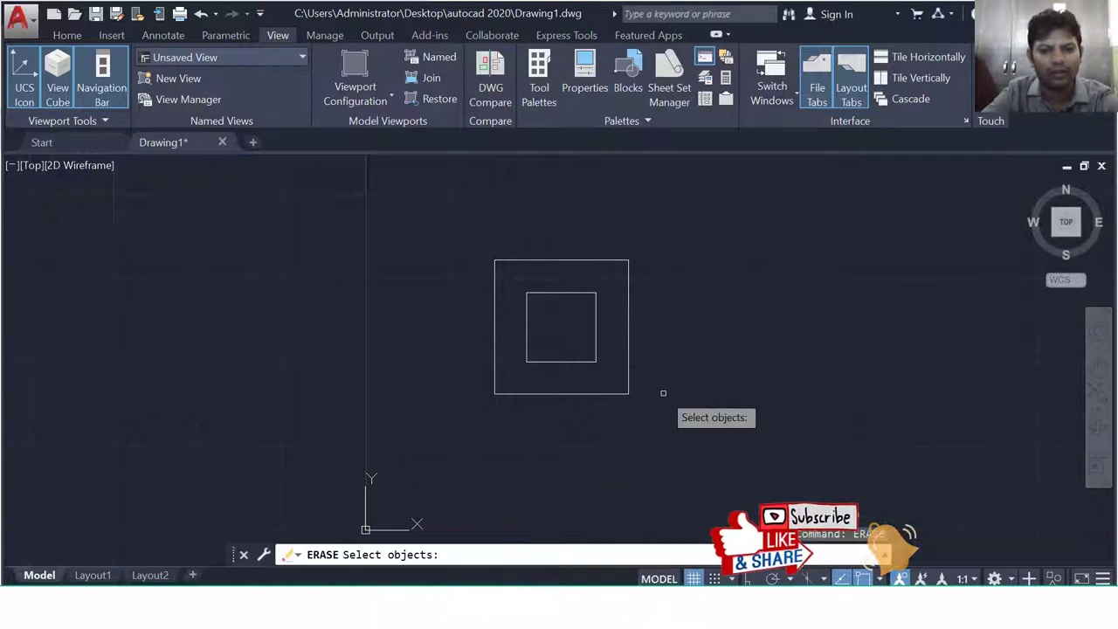
left_click(661, 392)
left_click(616, 350)
key("Return")
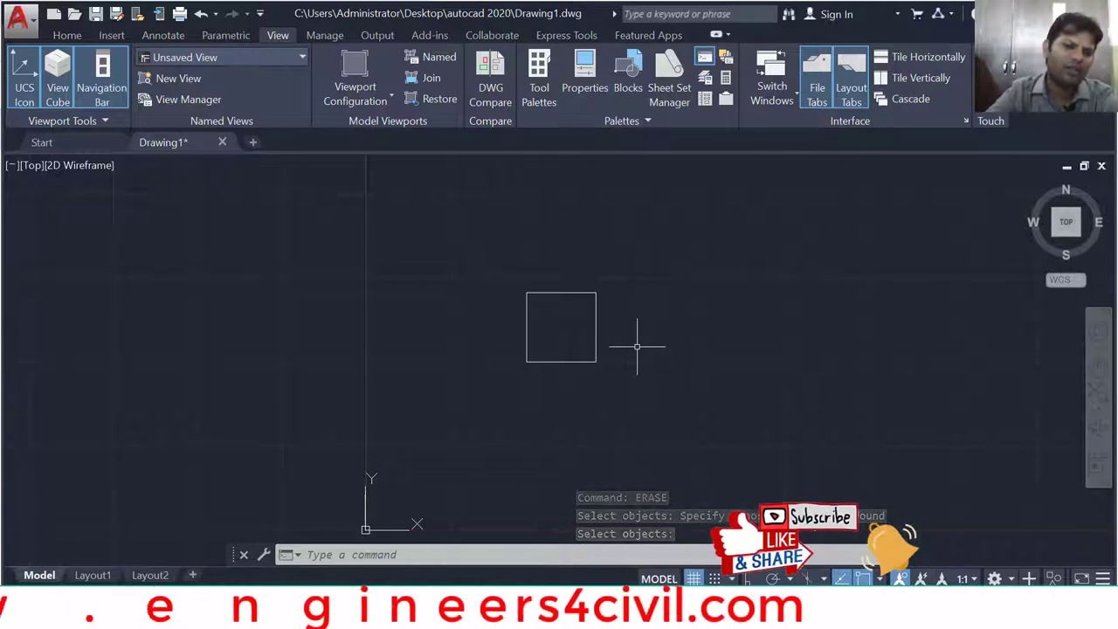
scroll(595, 346, "up", 2)
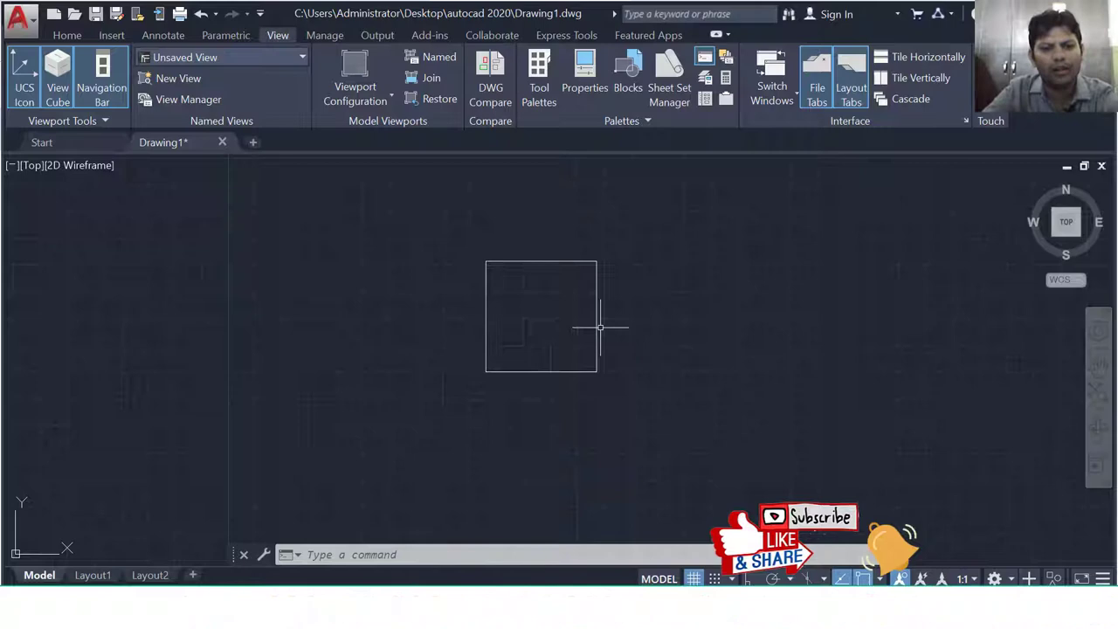
Step: Save the drawing as Drawing2.dwg, overwriting the existing file of that name
left_click(19, 16)
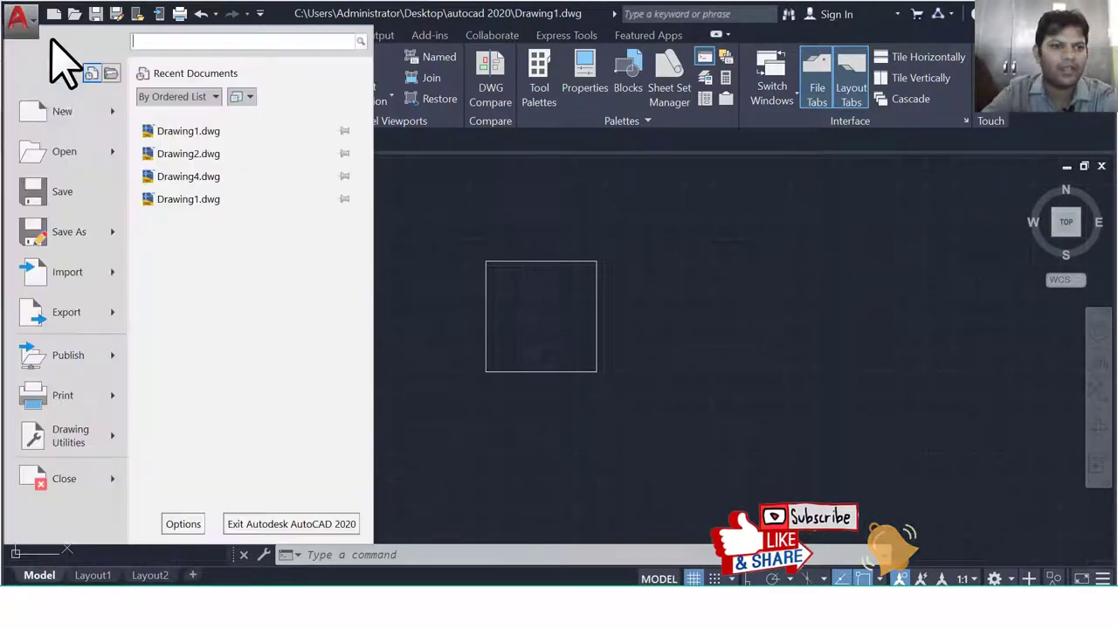
left_click(70, 240)
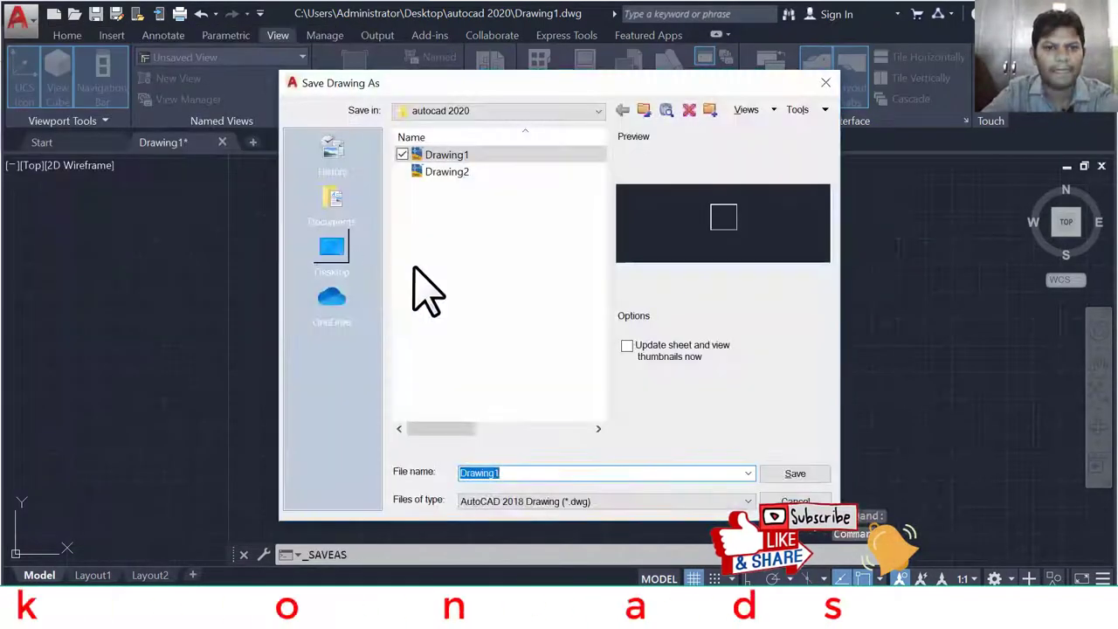
left_click(443, 172)
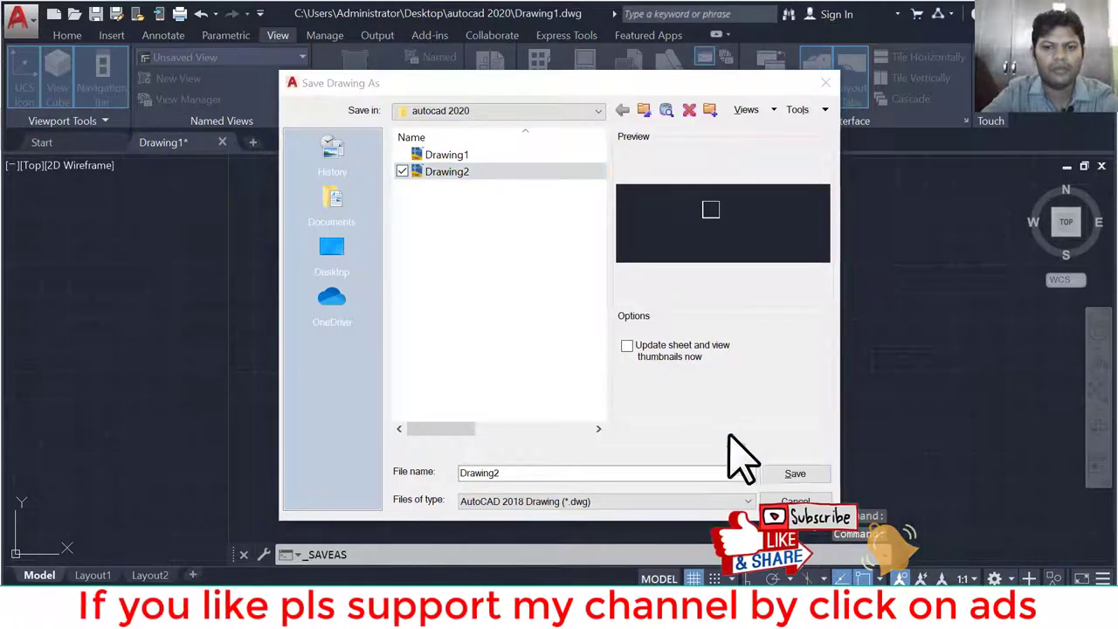
left_click(762, 473)
left_click(566, 350)
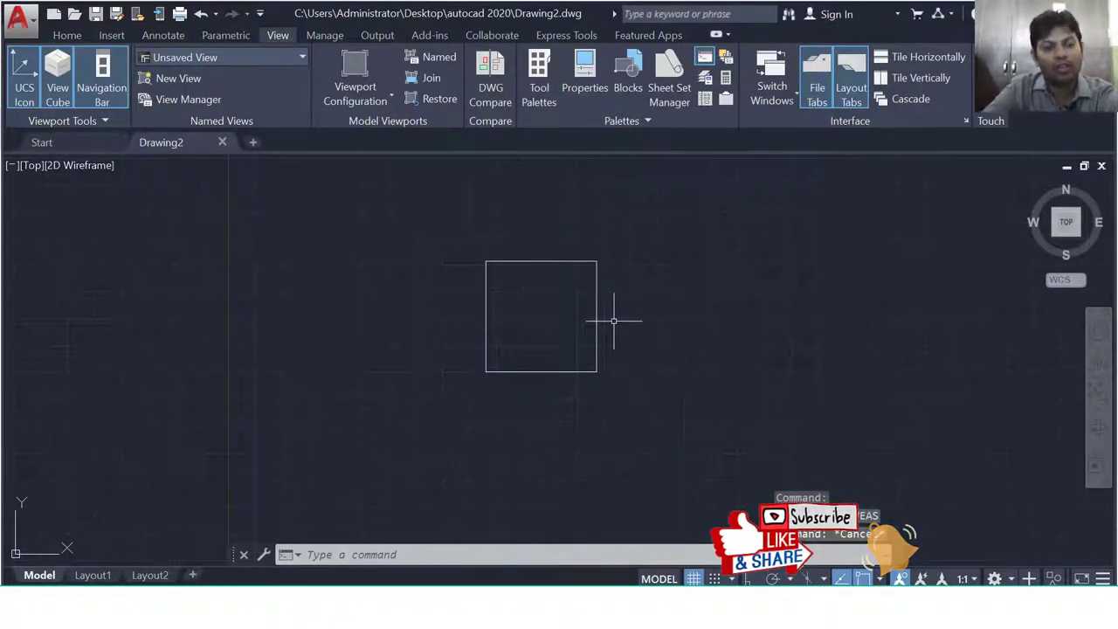
left_click(19, 20)
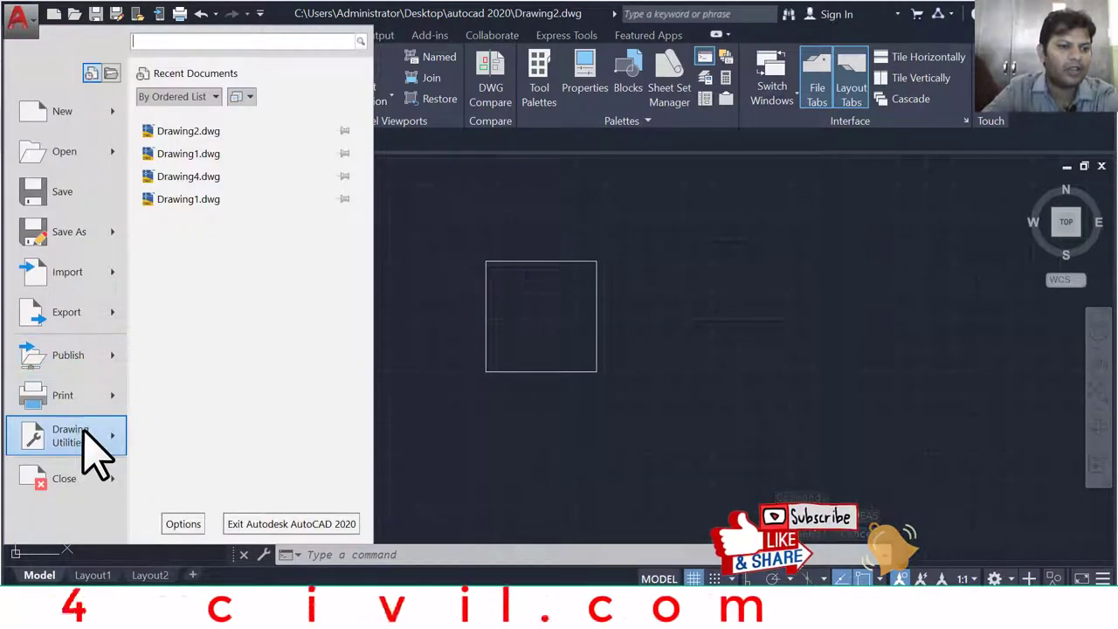
Step: Run DWG Compare from Drawing Utilities against Drawing1
mouse_move(82, 437)
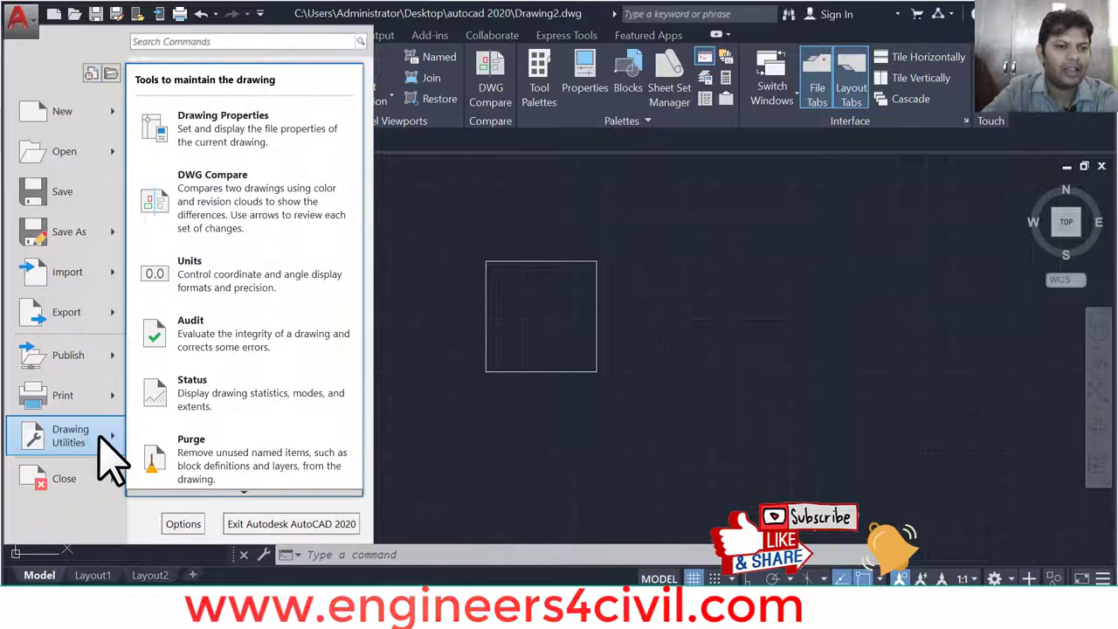
left_click(271, 205)
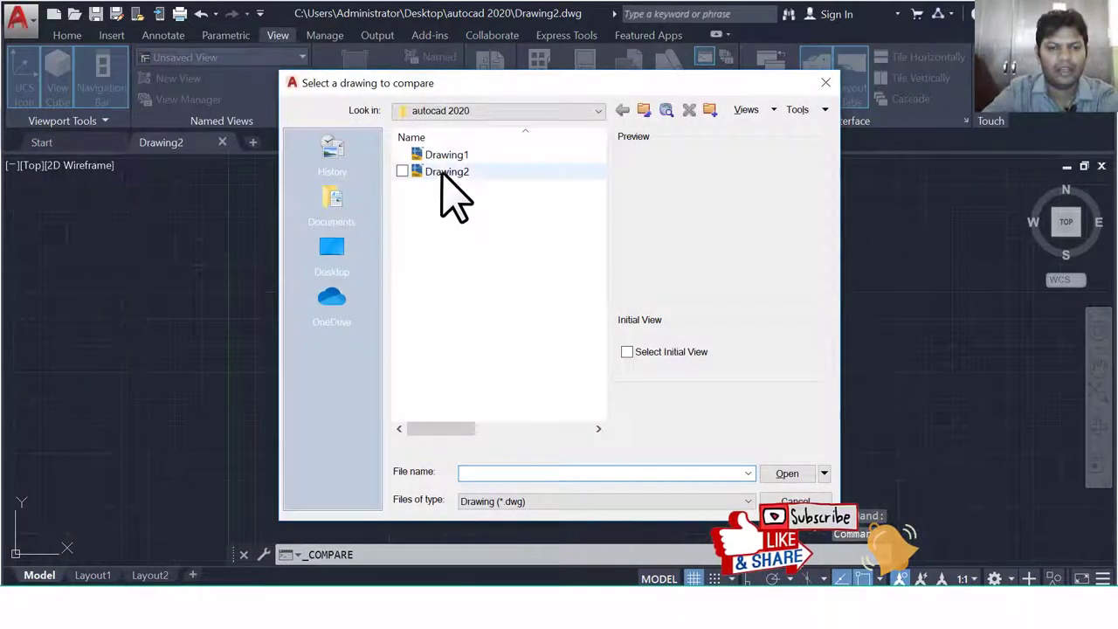
left_click(447, 156)
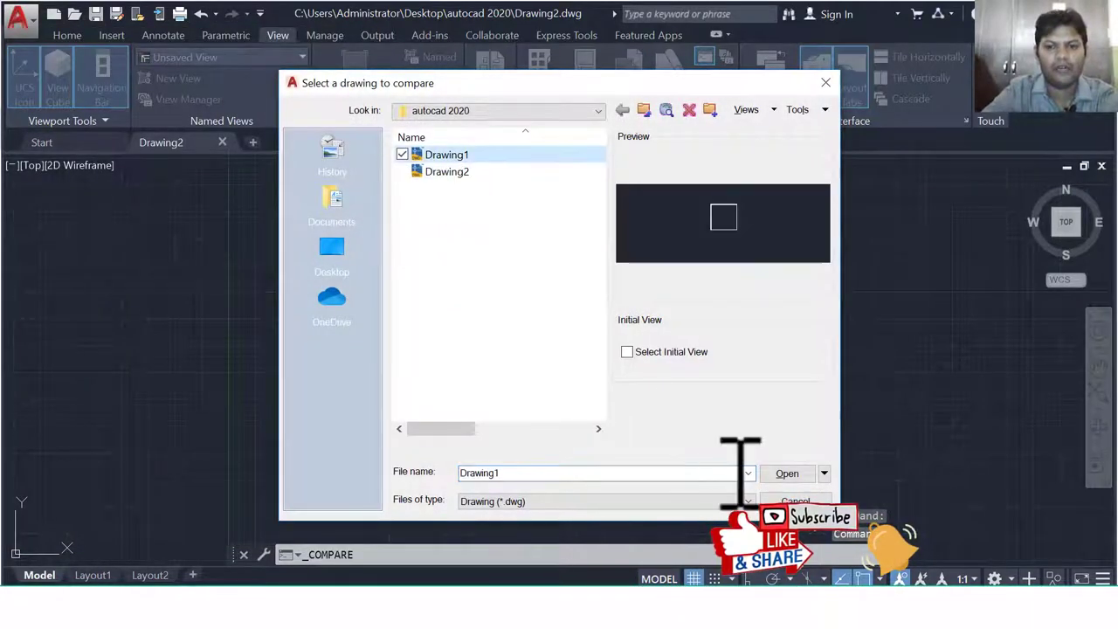
left_click(784, 473)
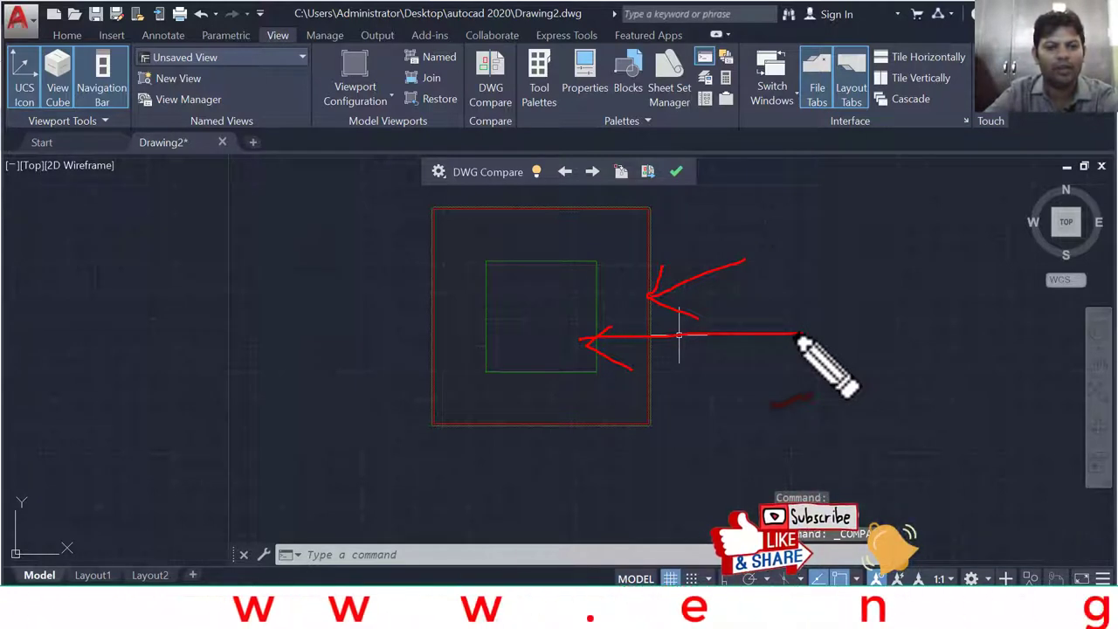
Step: Step to the next difference so the red outer and green inner squares fill the view
left_click(590, 171)
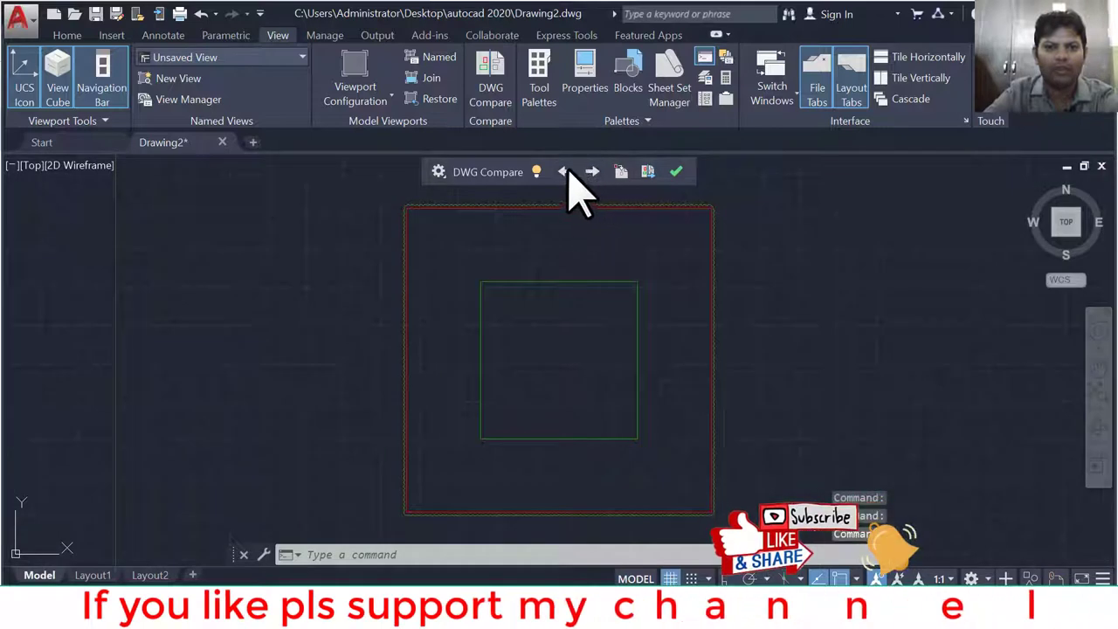
left_click(566, 173)
left_click(591, 173)
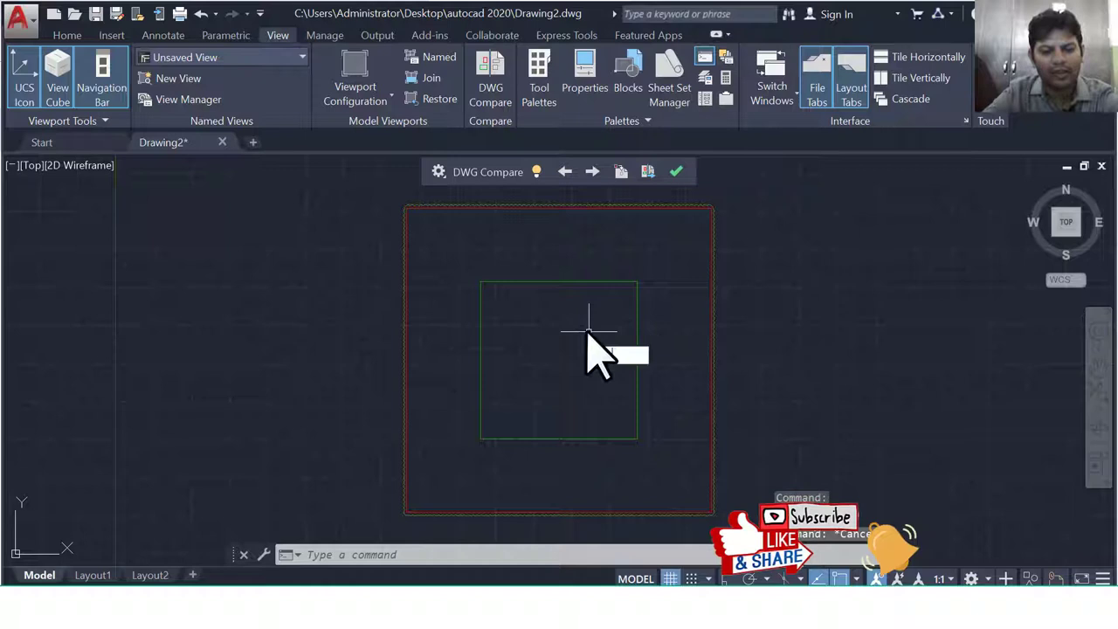
Step: Stretch the green inner square's bottom edge down to the snapped midpoint below
type("s")
key("Return")
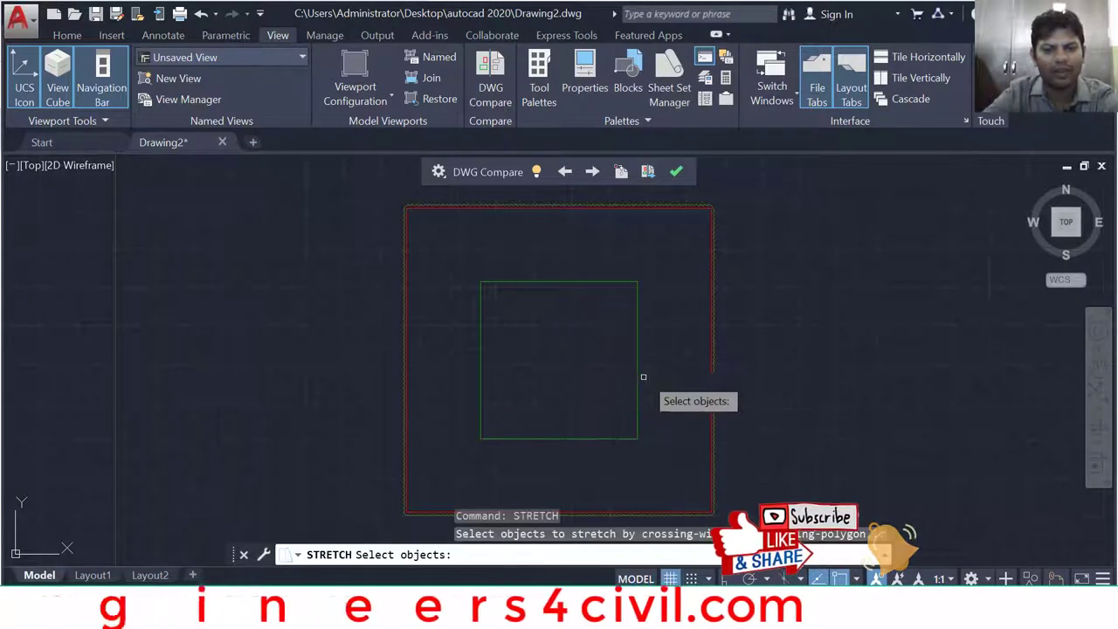
left_click(639, 312)
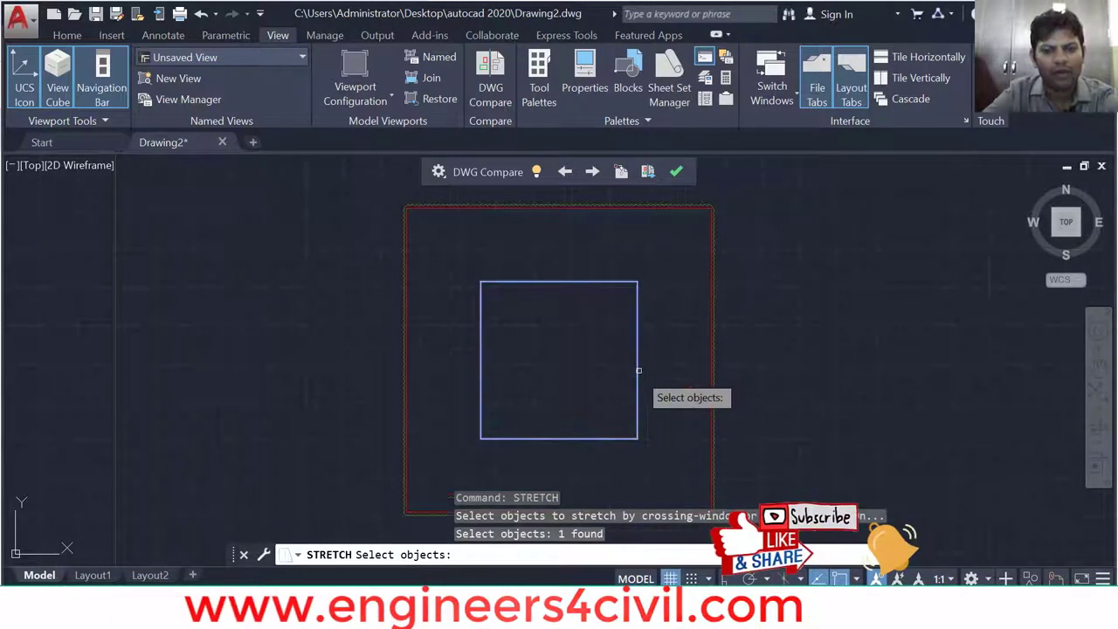
key("Return")
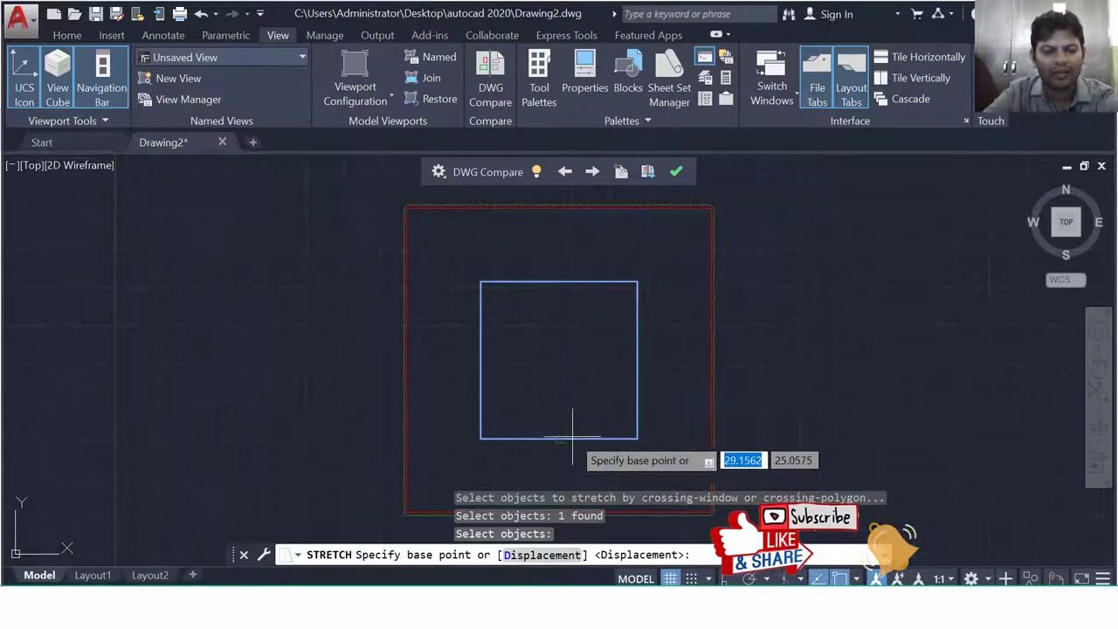
left_click(559, 438)
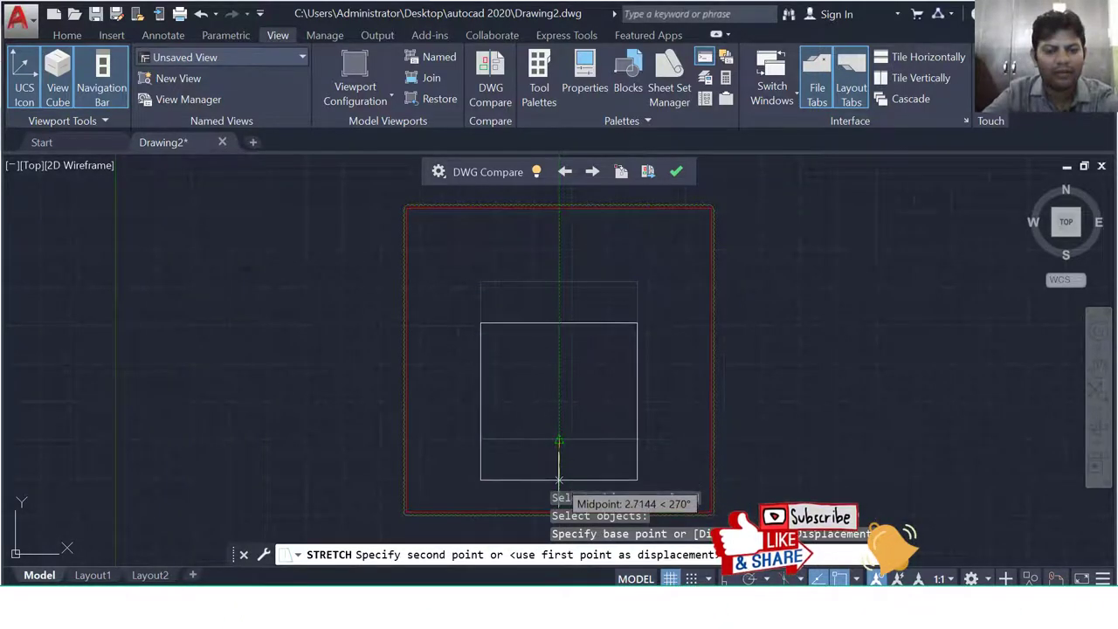
left_click(559, 478)
Step: Start a second stretch on the square's left edge, using its midpoint as base point
key("Return")
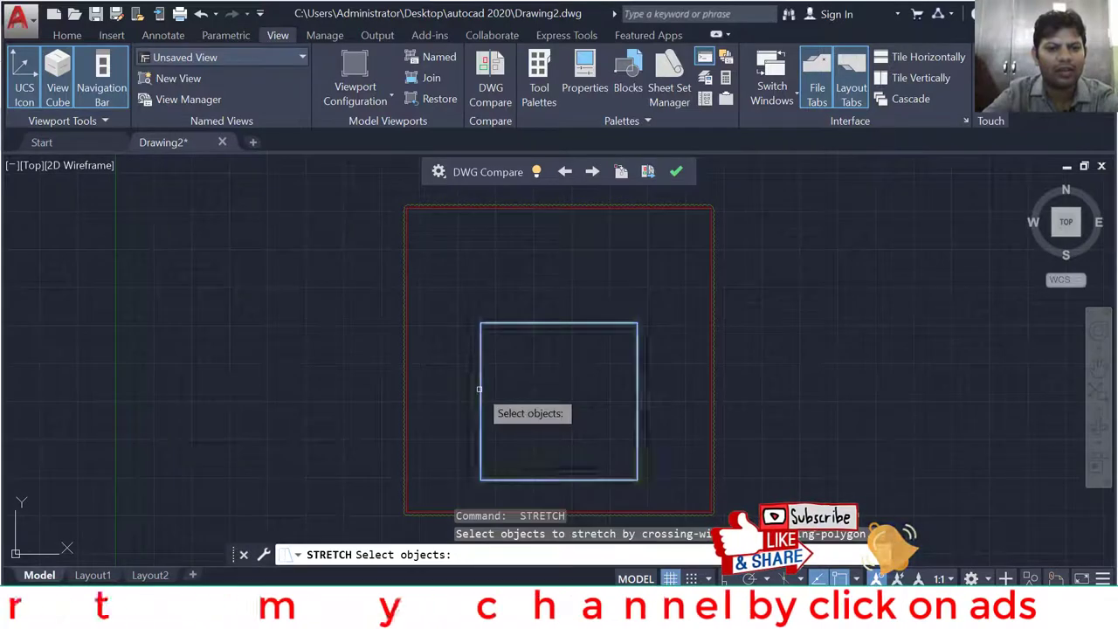
left_click(481, 388)
key("Return")
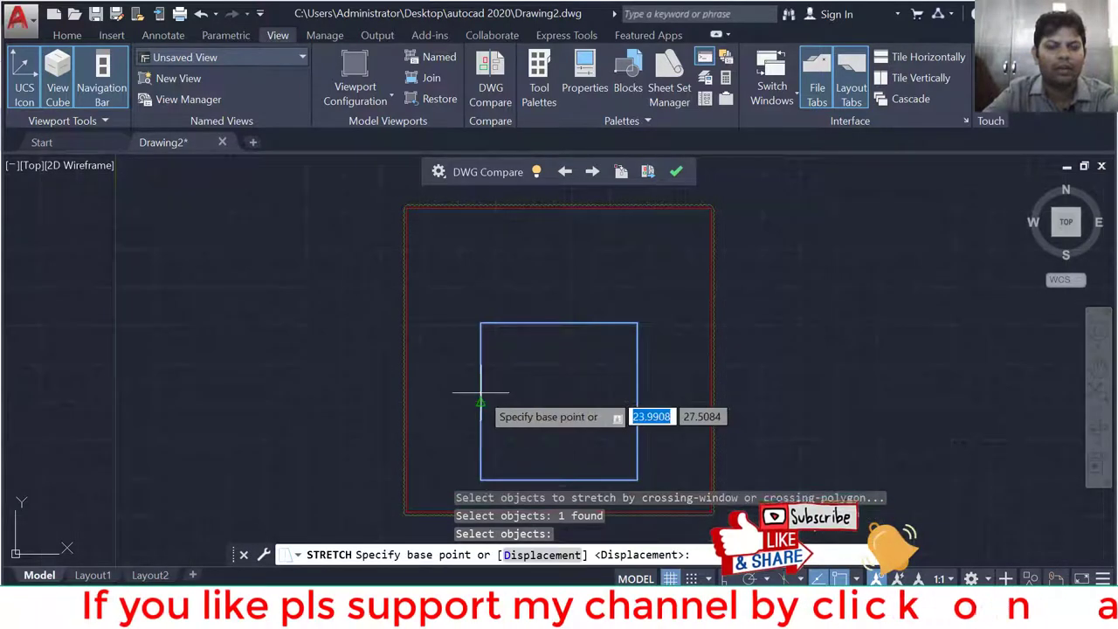
left_click(480, 401)
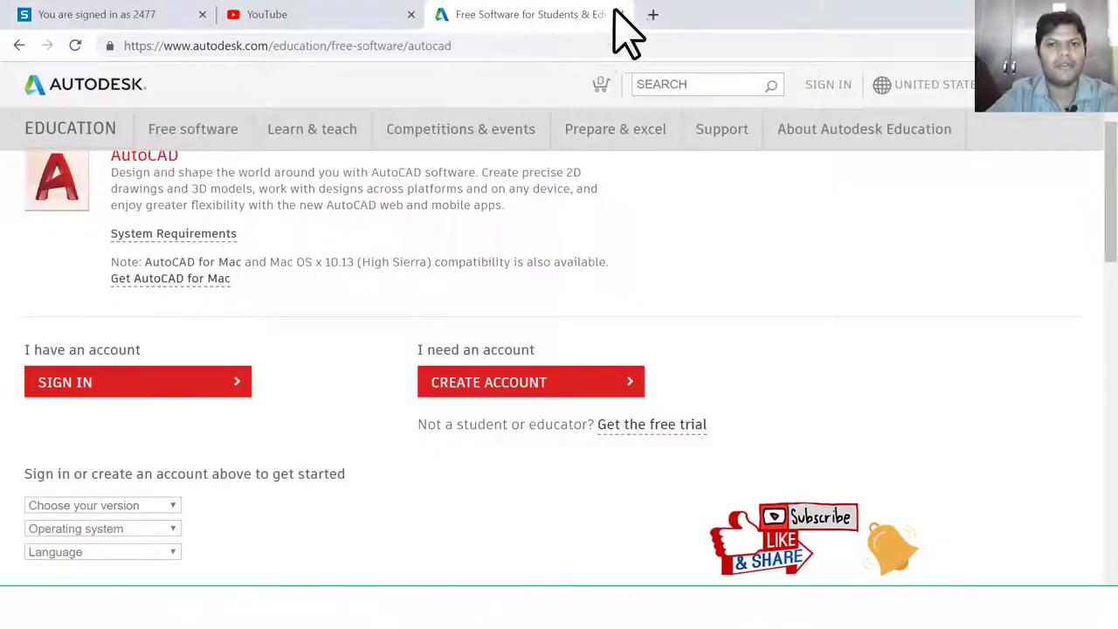
Step: Open engineers4civil.com in a new tab and scroll through its recent tutorial posts
left_click(652, 14)
type("e")
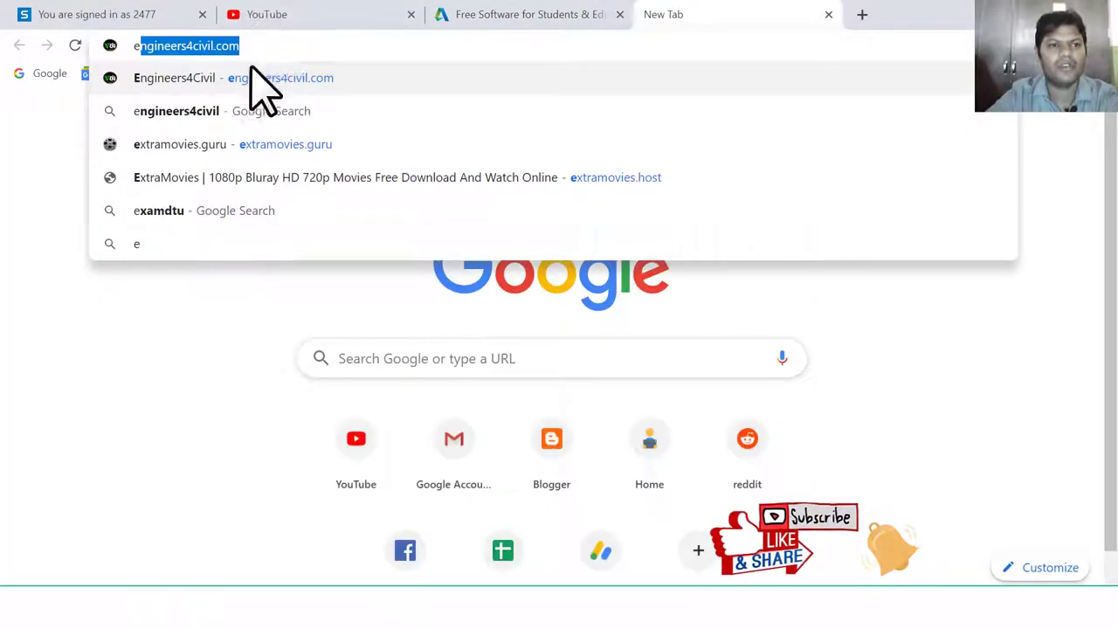
key("Return")
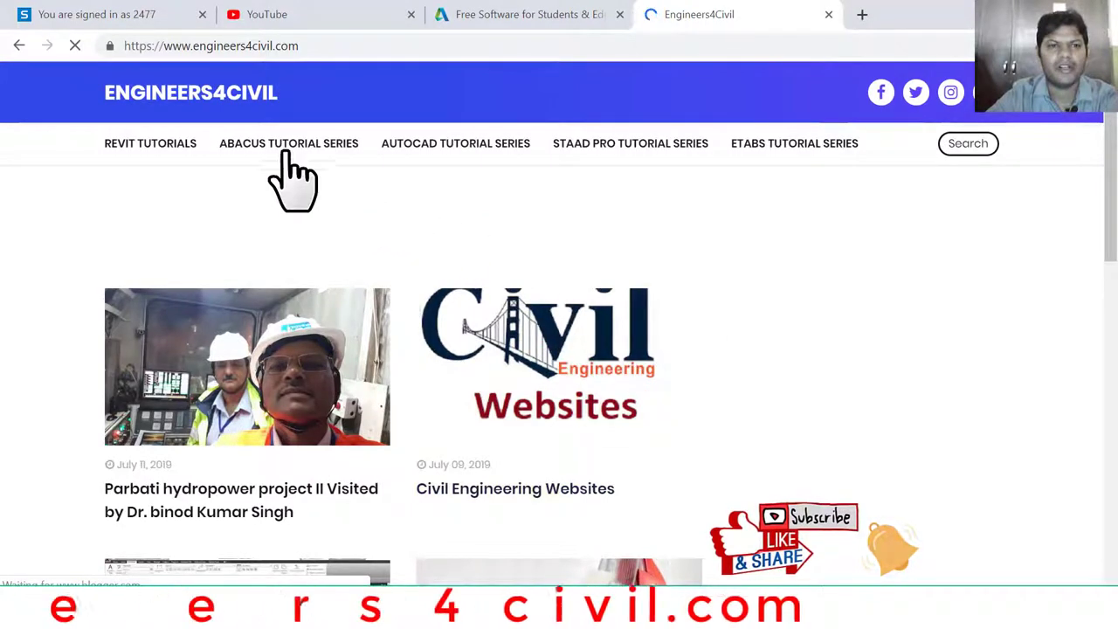
left_click(283, 146)
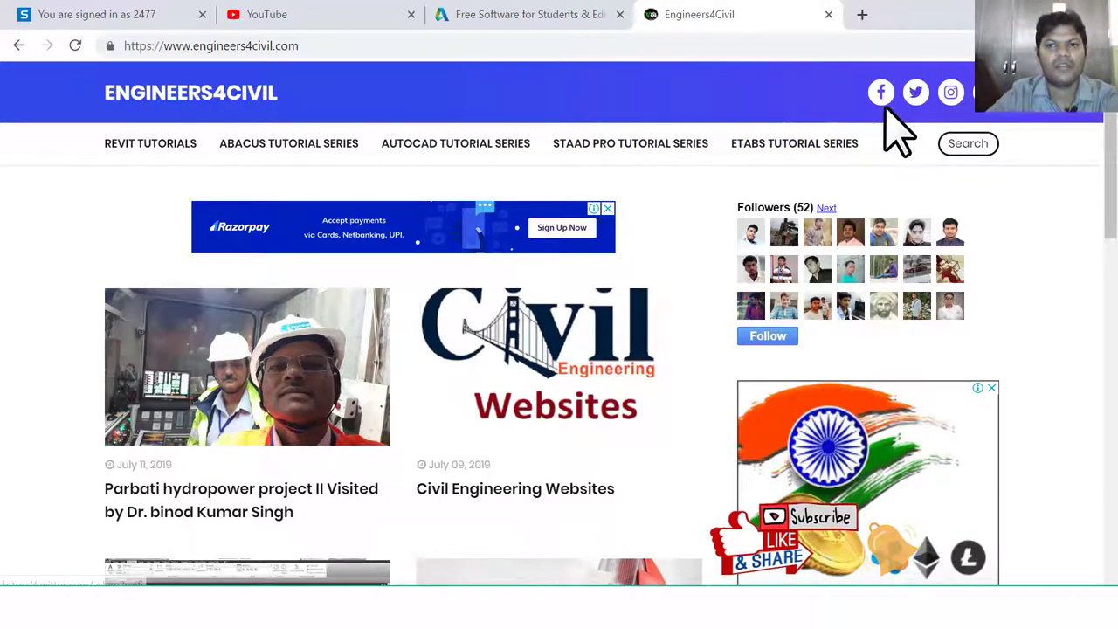
scroll(719, 162, "down", 4)
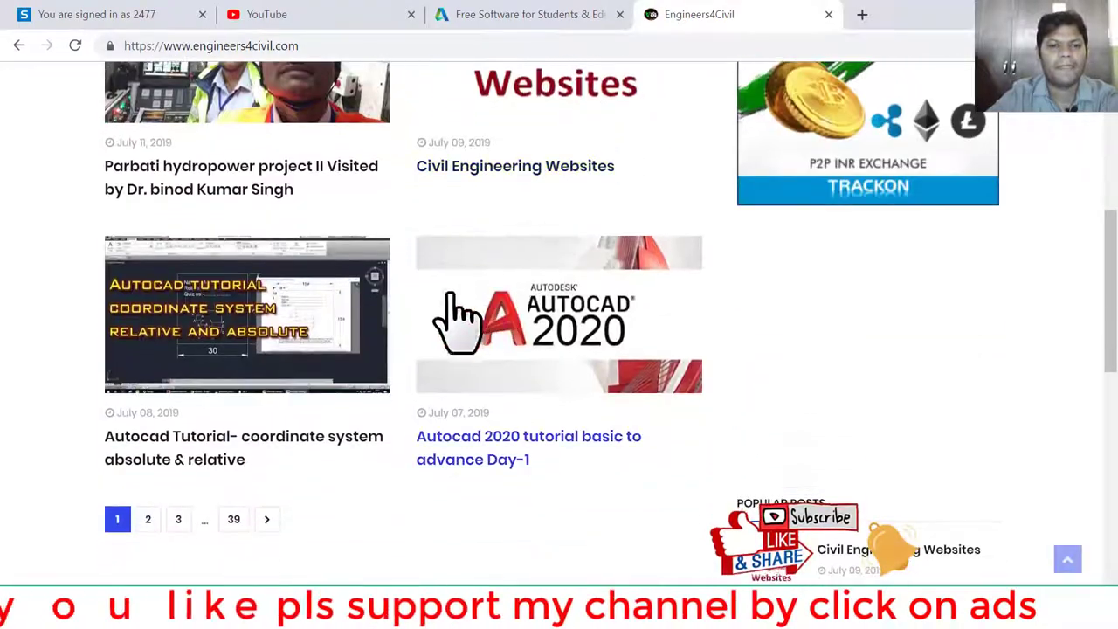
scroll(498, 358, "up", 3)
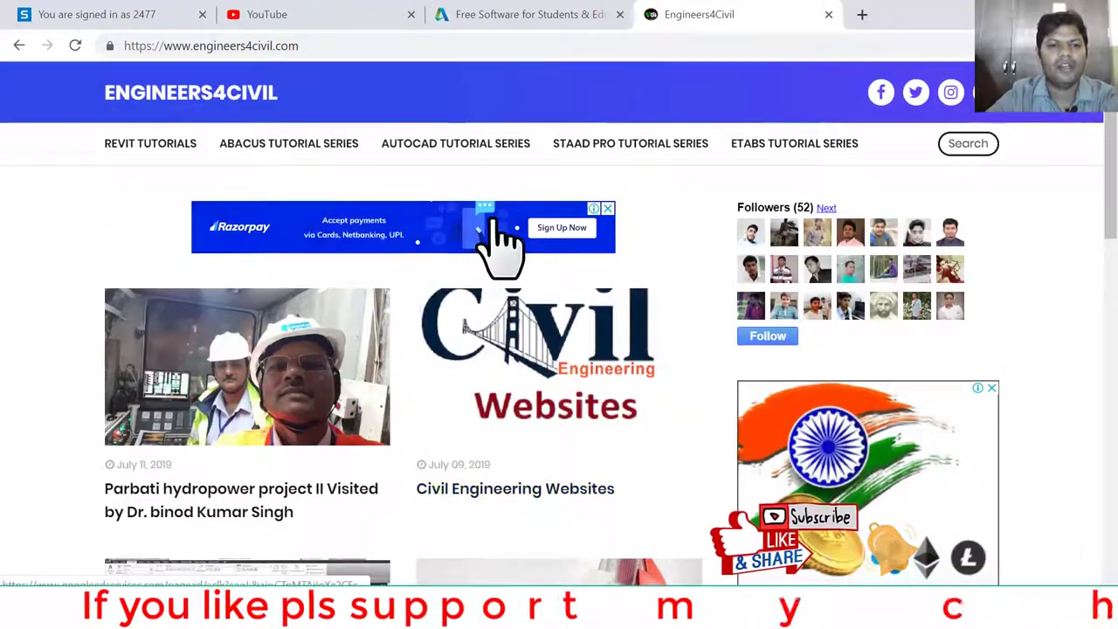
scroll(505, 247, "down", 1)
scroll(502, 235, "down", 1)
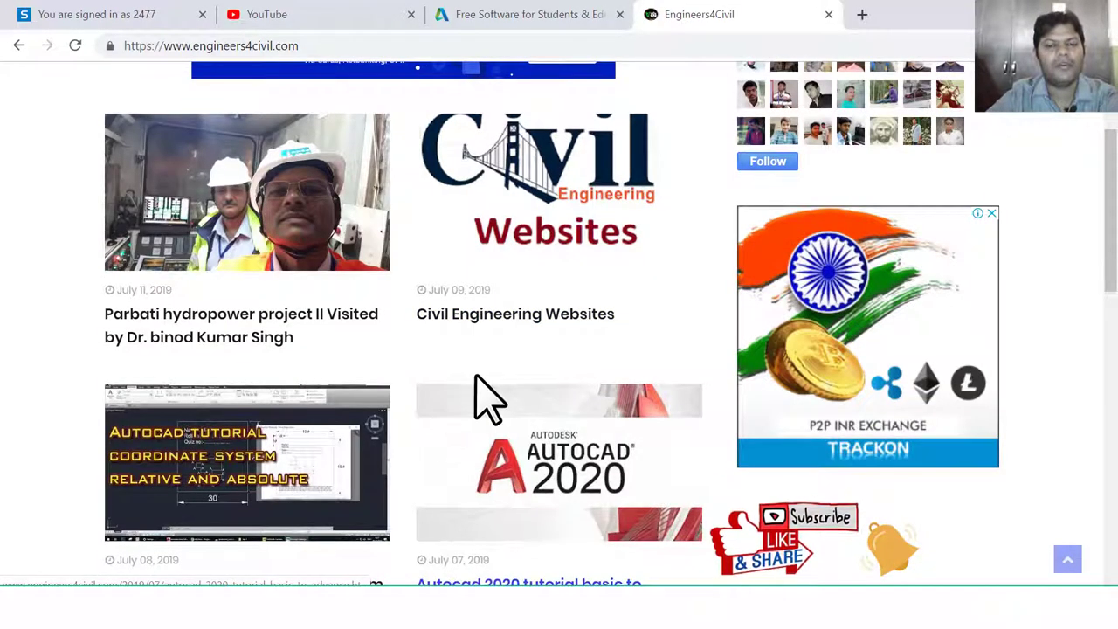
scroll(489, 397, "up", 2)
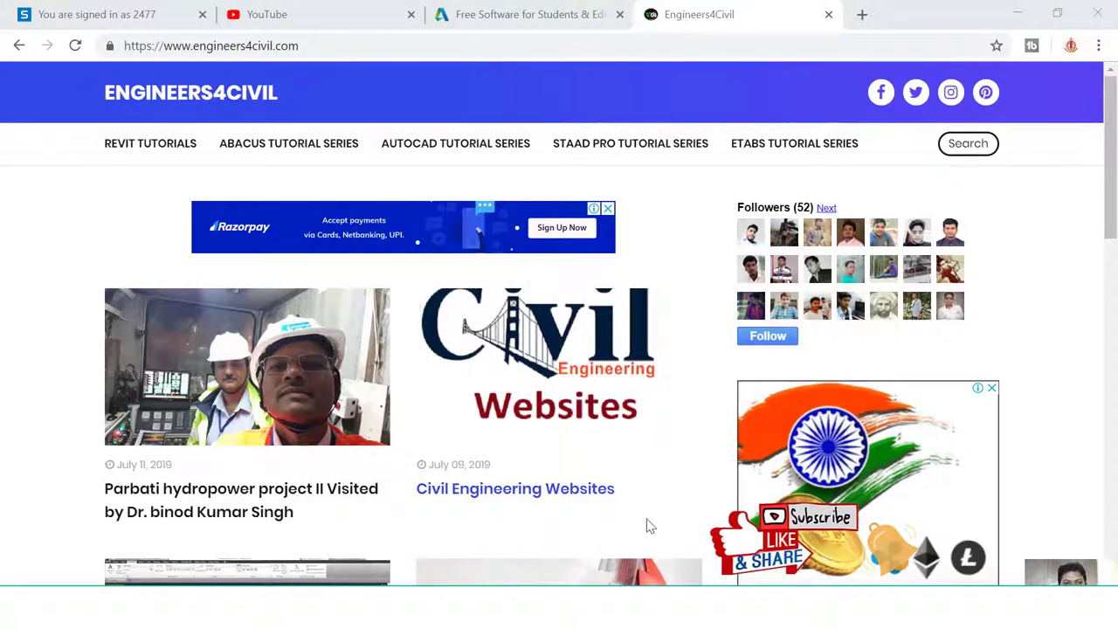
Step: Search YouTube for 'enginners4civil', leaving the SAP2000 video's editing page
left_click(350, 12)
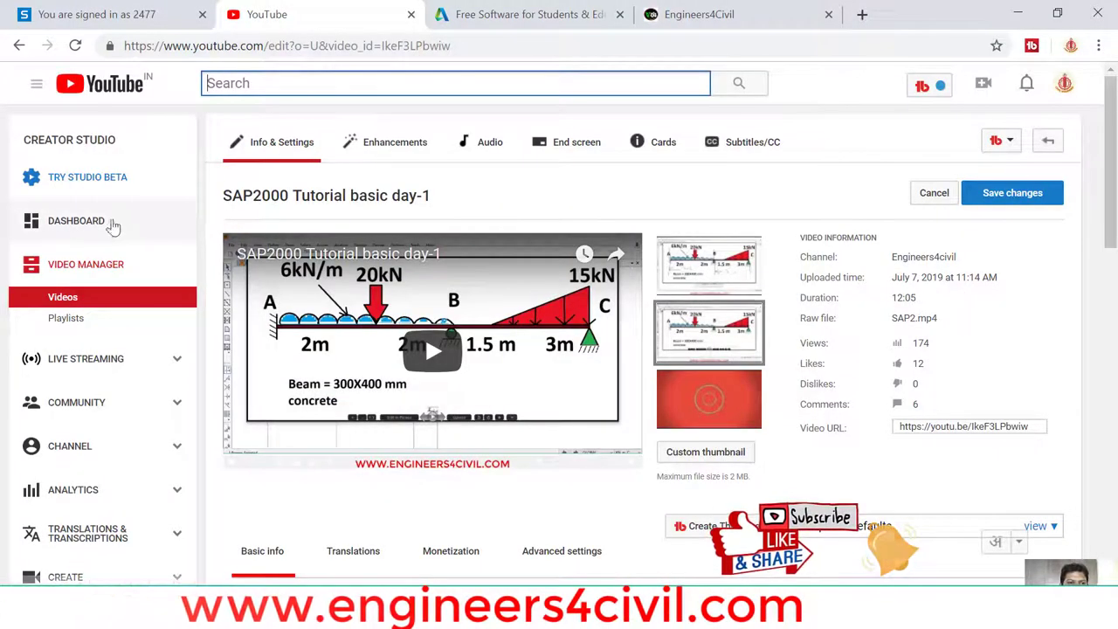
type("e")
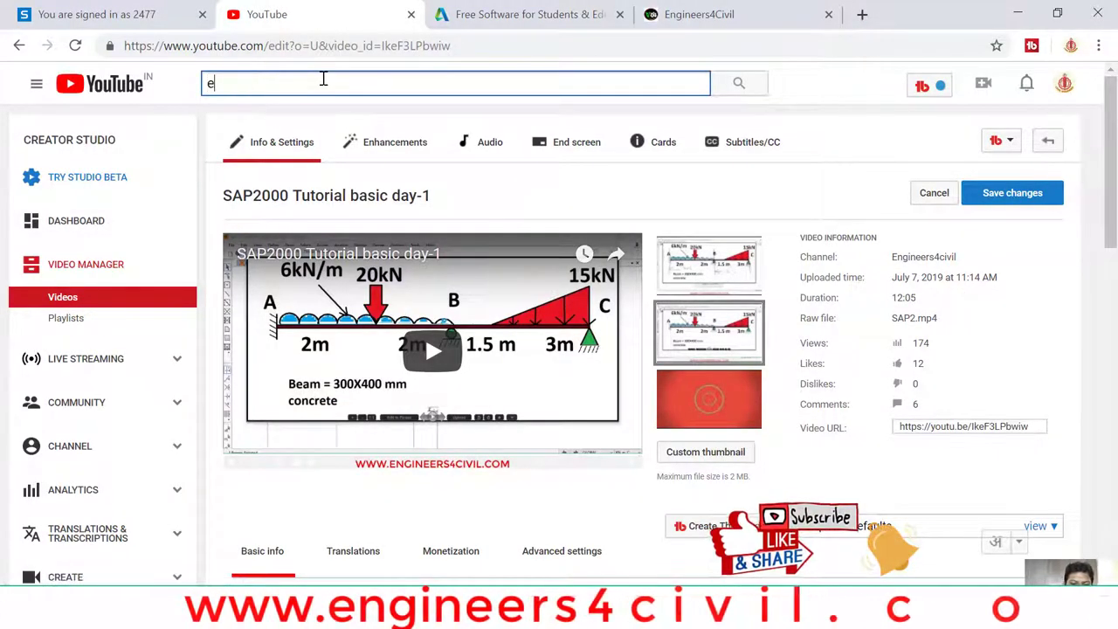
type("nginner")
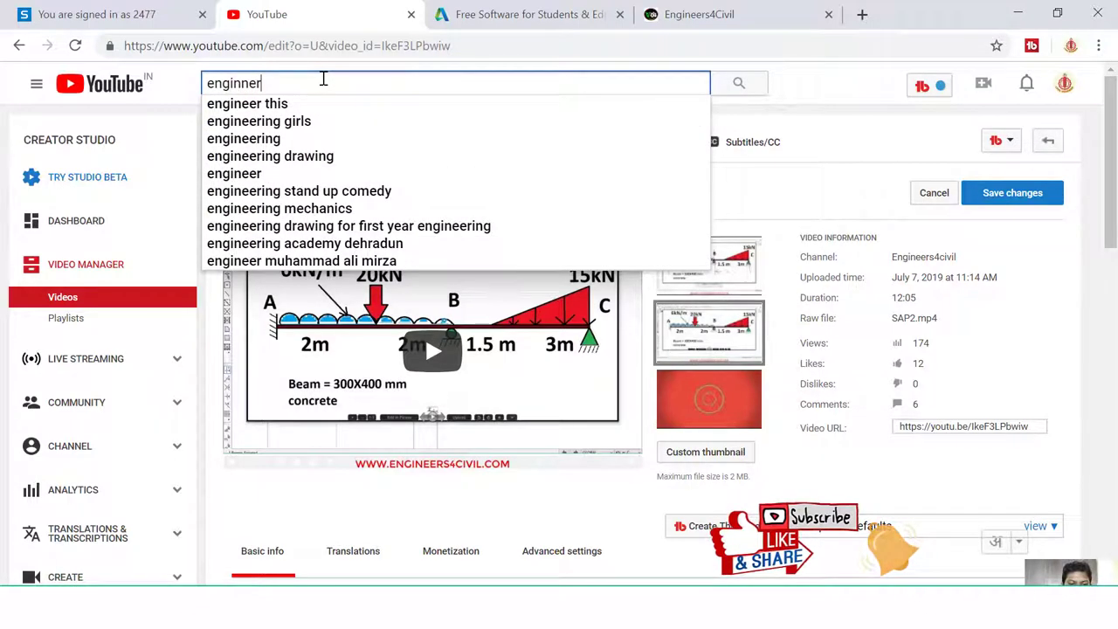
type("s4civil")
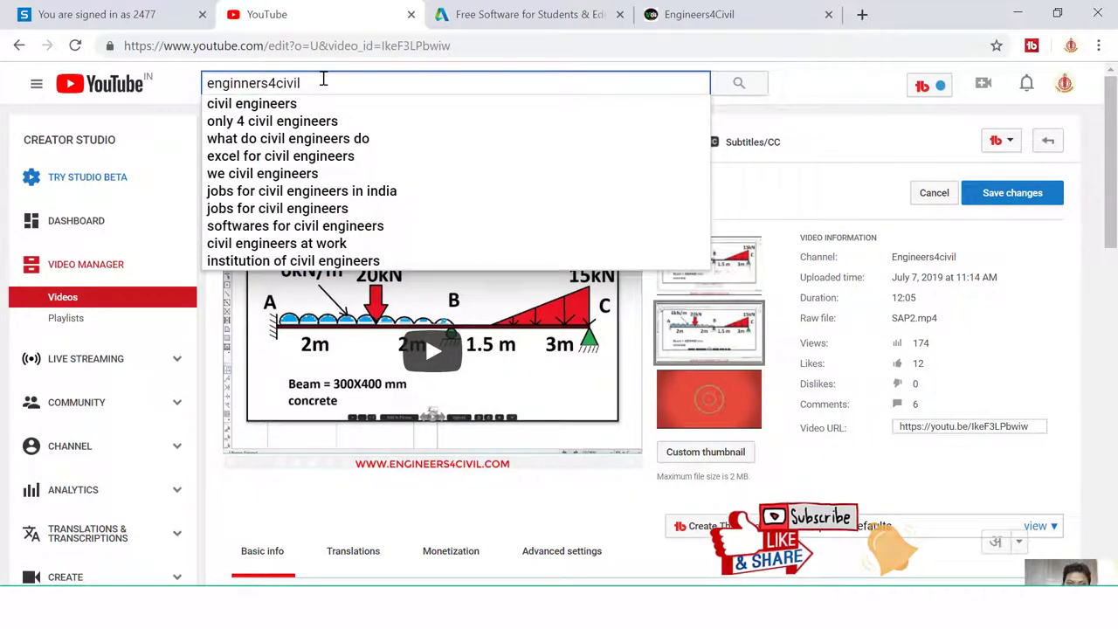
key("Return")
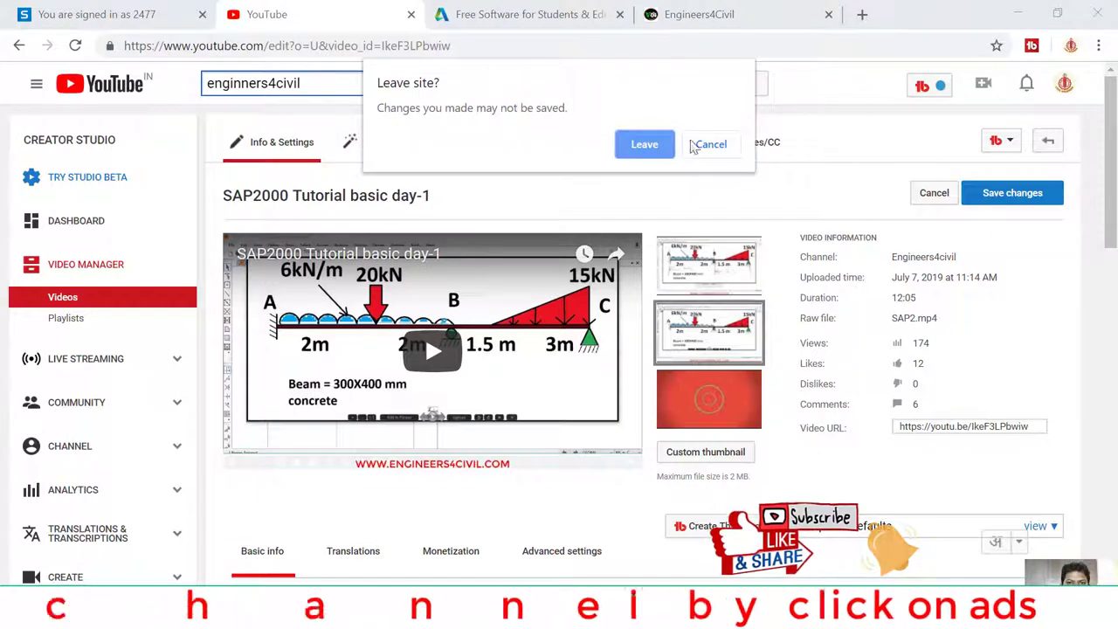
left_click(644, 145)
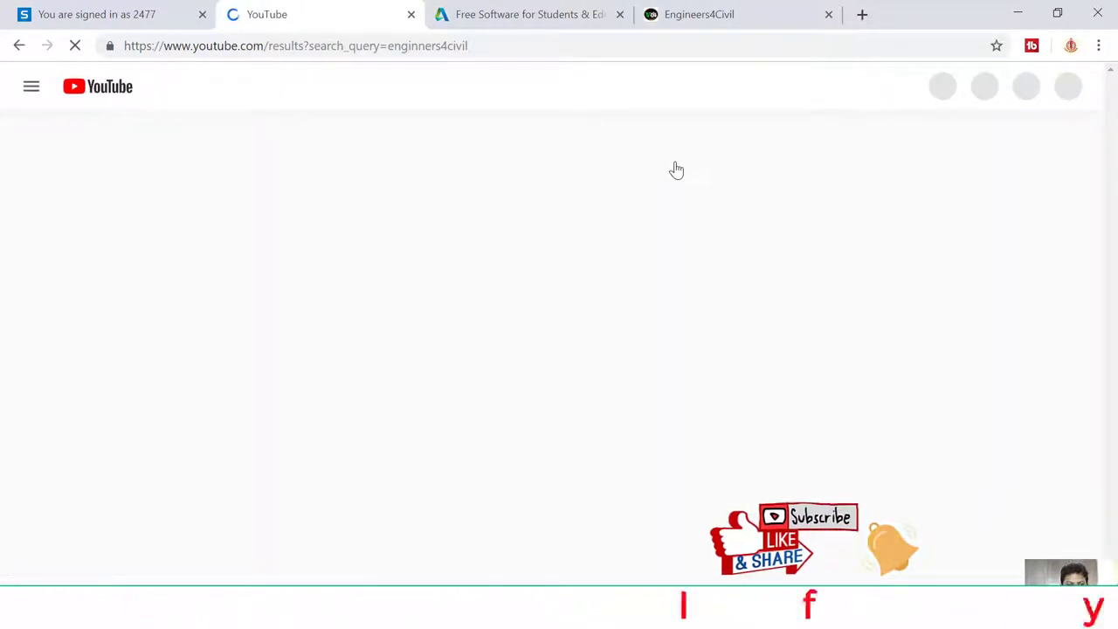
Step: Browse the results, then search YouTube for 'nce 553'
scroll(611, 262, "down", 3)
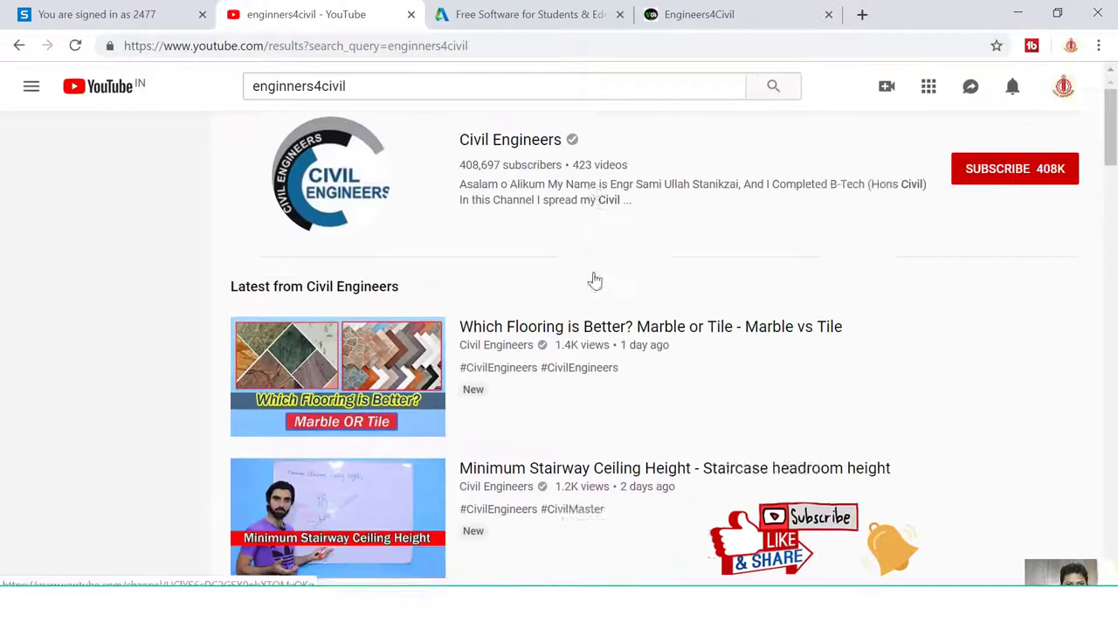
scroll(528, 235, "down", 10)
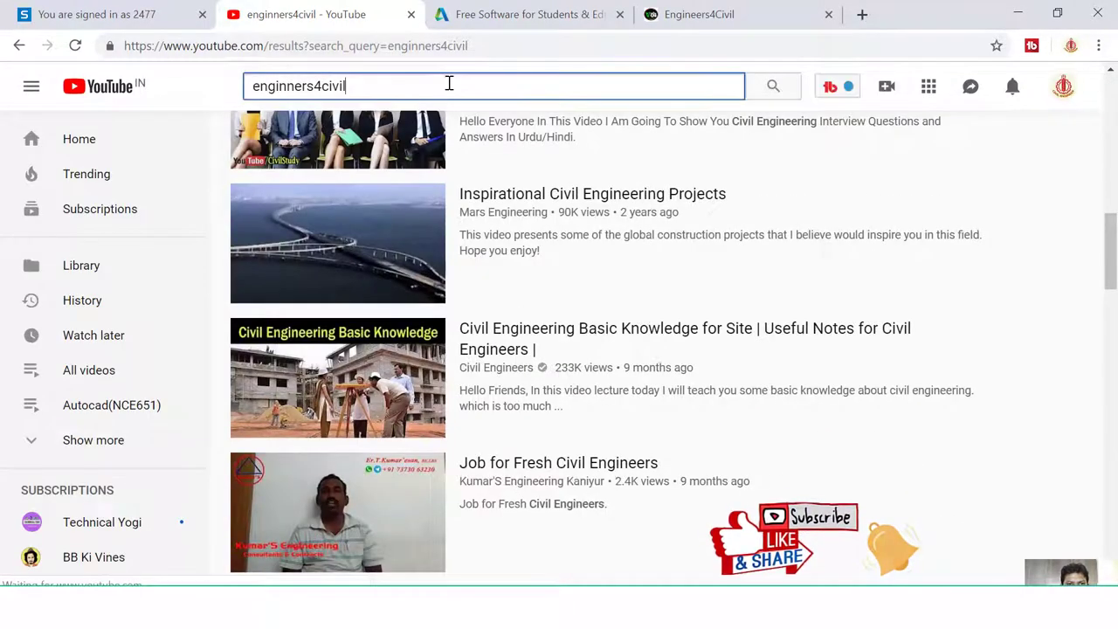
type("nce ")
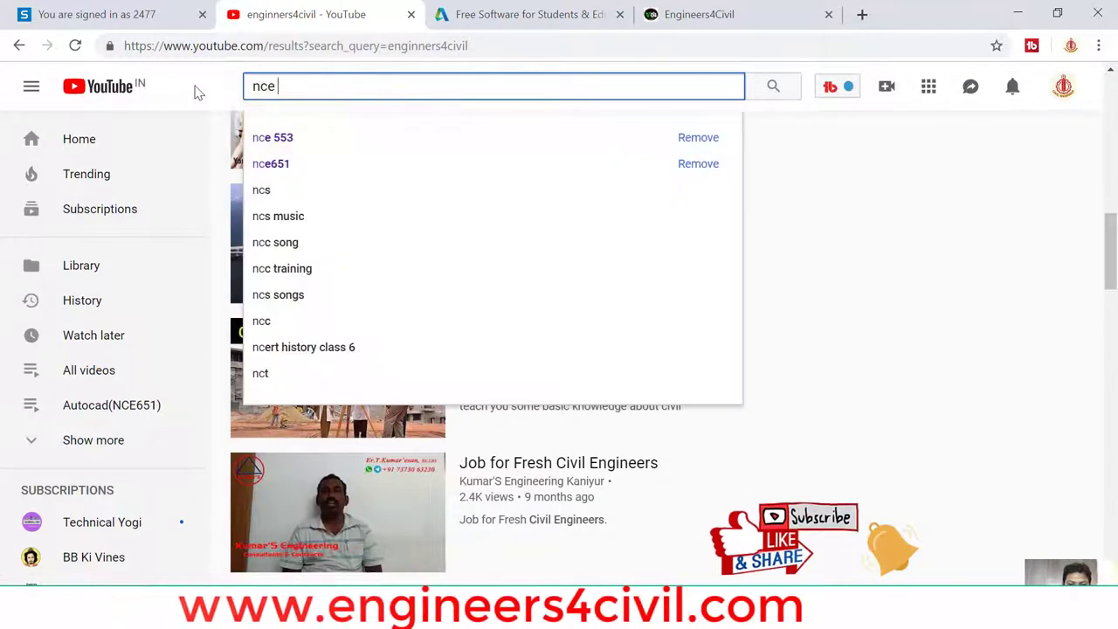
type("553")
key("Return")
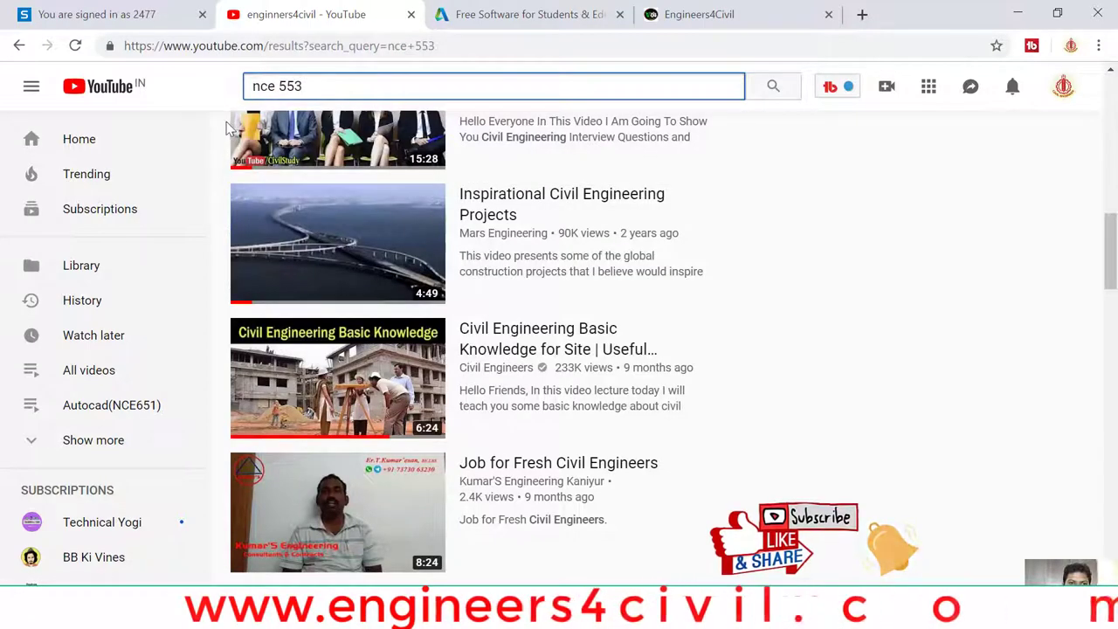
Step: Go from the STAAD PRO playlist to the Engineers4civil channel's Videos tab and close the mini player
left_click(354, 232)
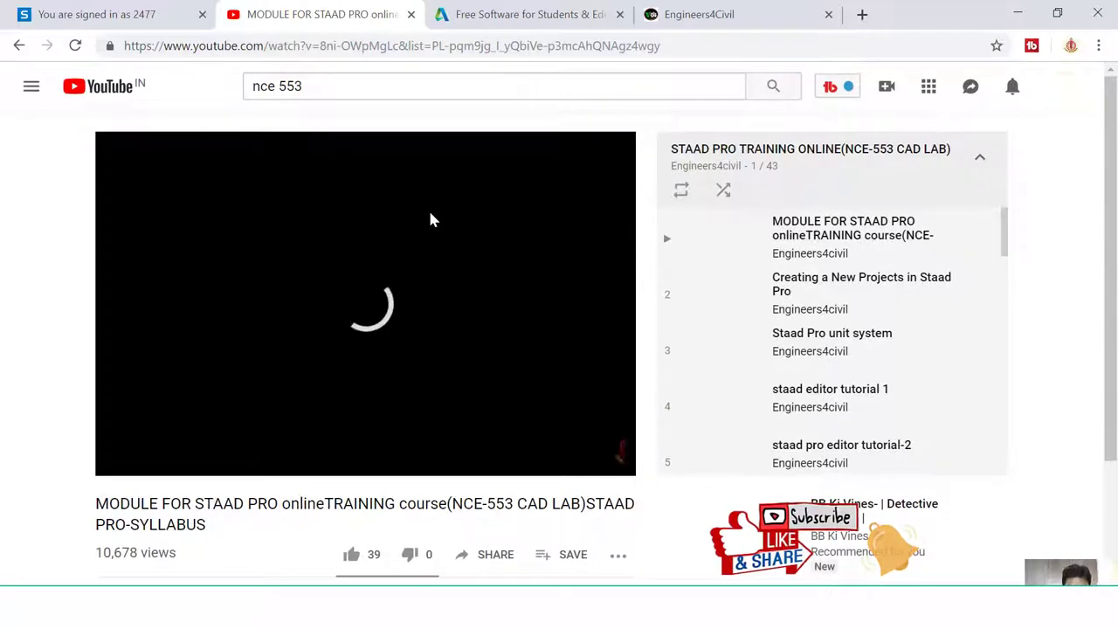
scroll(354, 526, "down", 3)
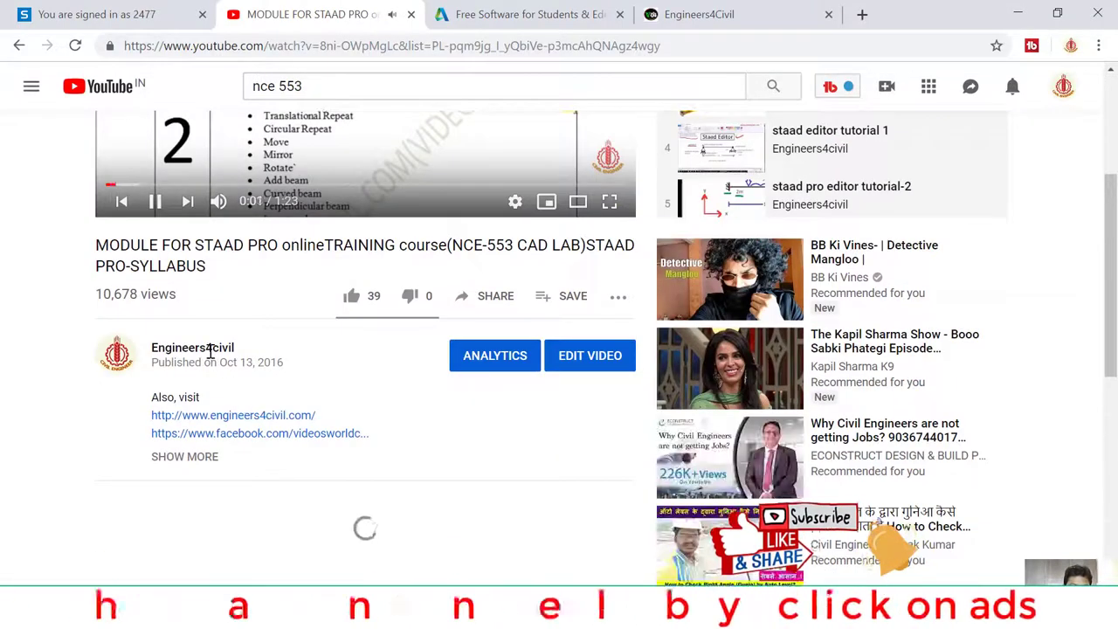
left_click(209, 357)
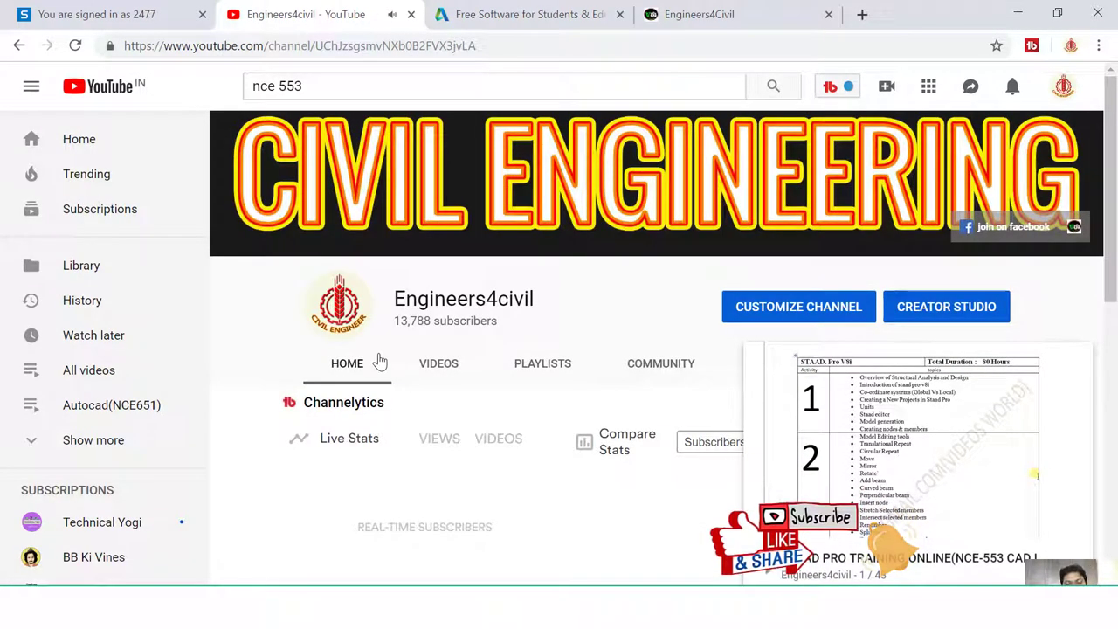
scroll(589, 393, "down", 2)
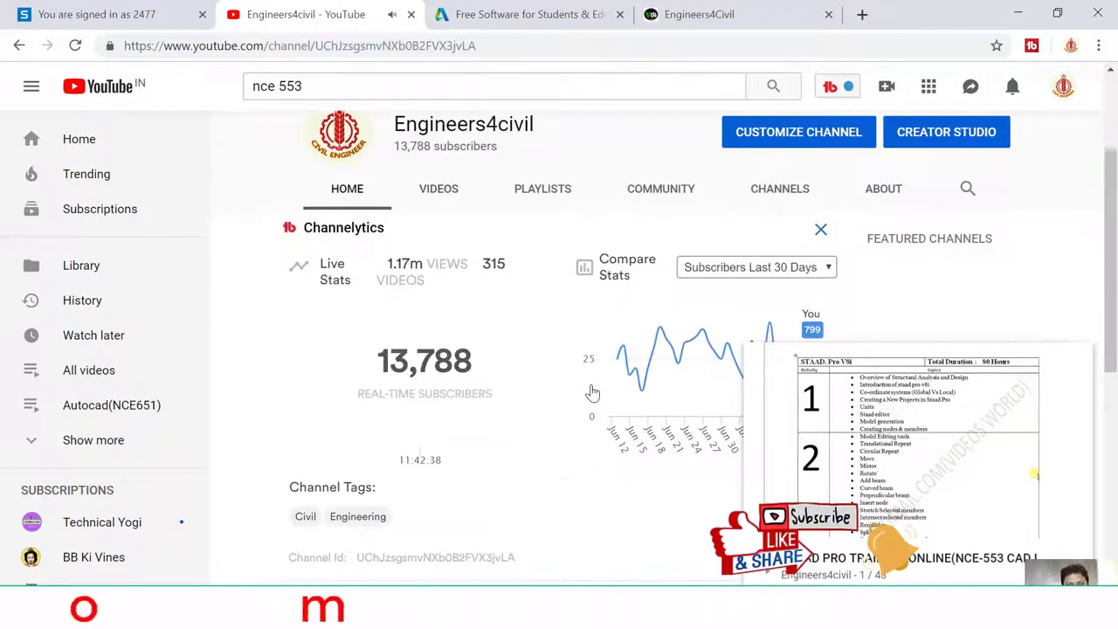
left_click(439, 204)
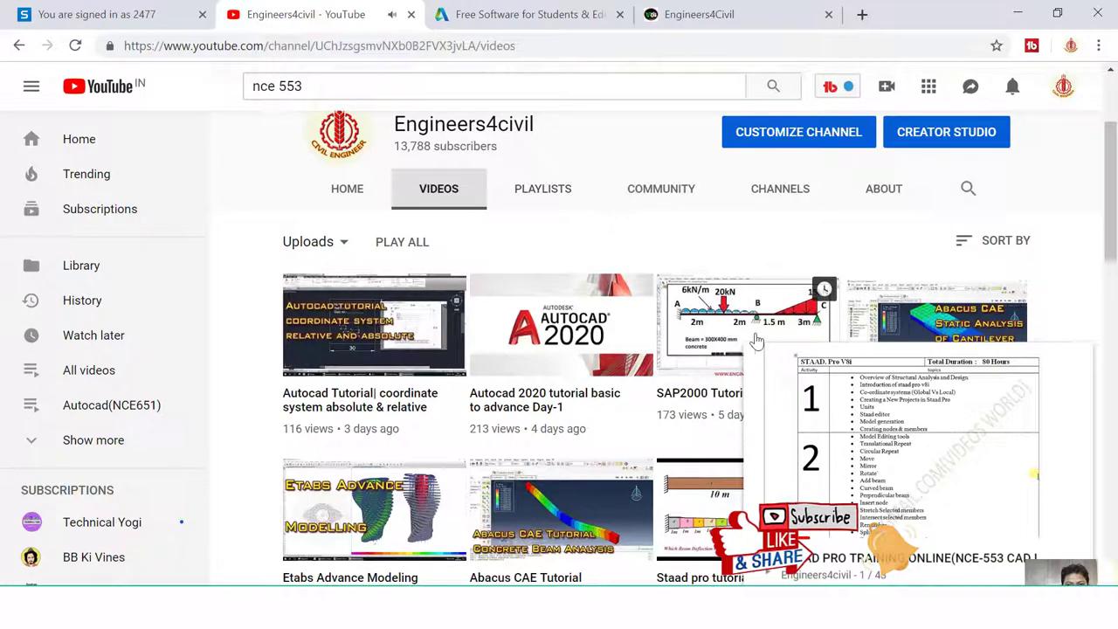
scroll(757, 340, "down", 1)
left_click(1074, 360)
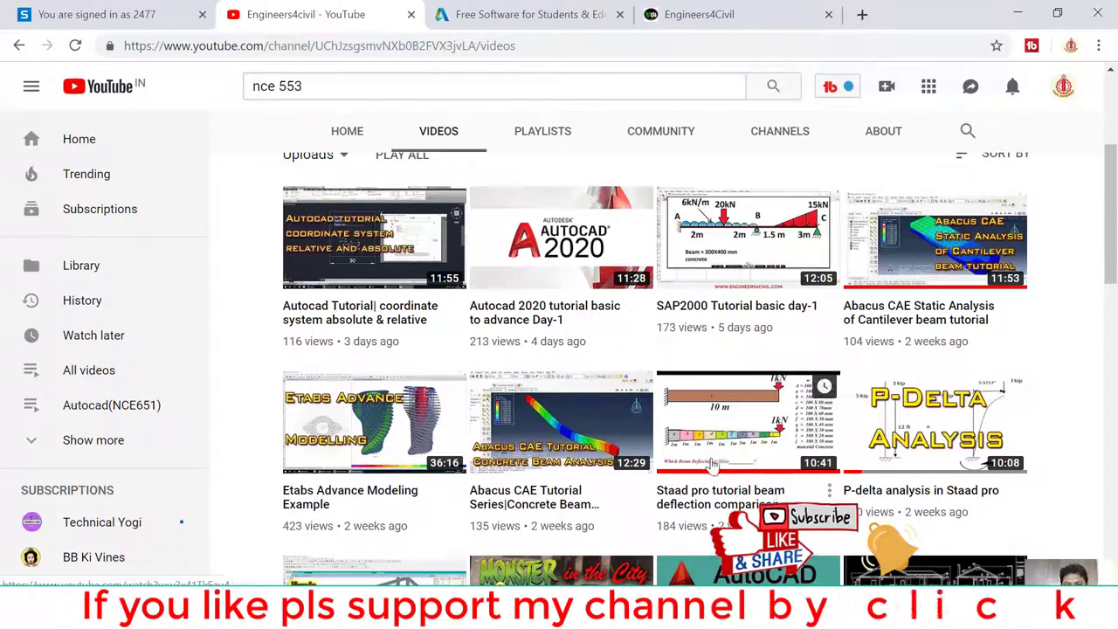
Step: Scroll down the uploads to the 7-month-old Staad Pro verification example videos
scroll(352, 399, "down", 1)
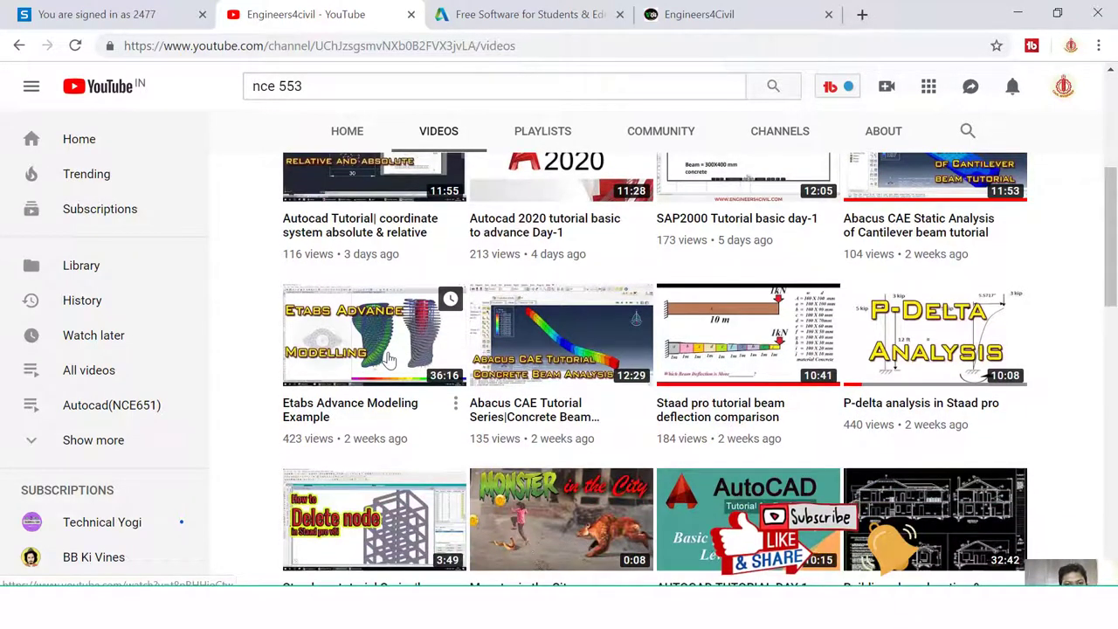
scroll(388, 360, "down", 4)
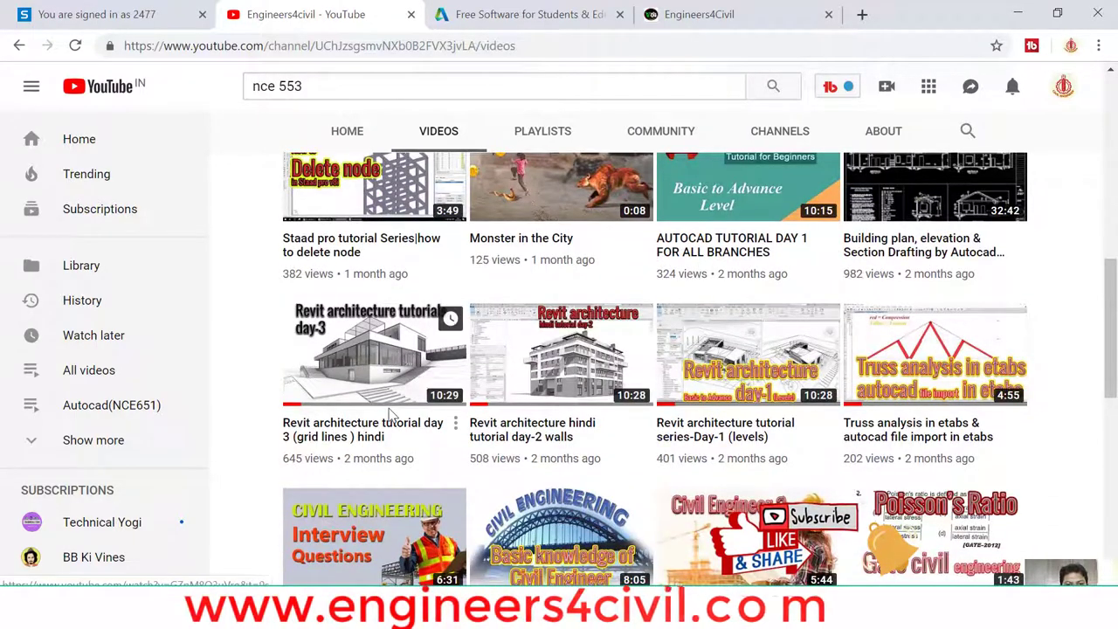
scroll(391, 415, "down", 6)
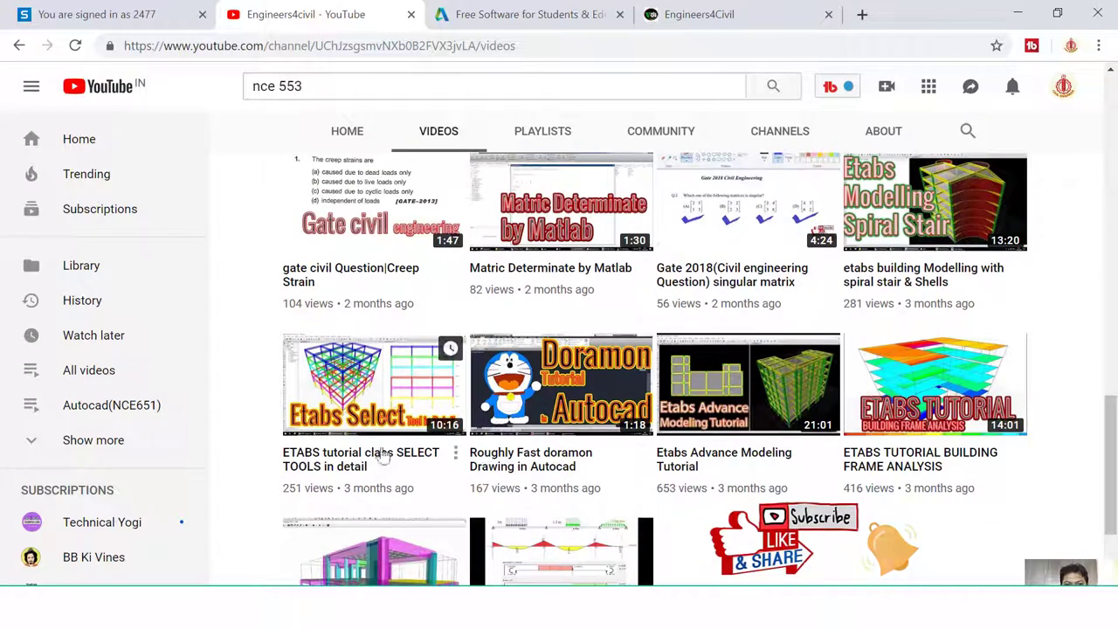
scroll(454, 440, "down", 2)
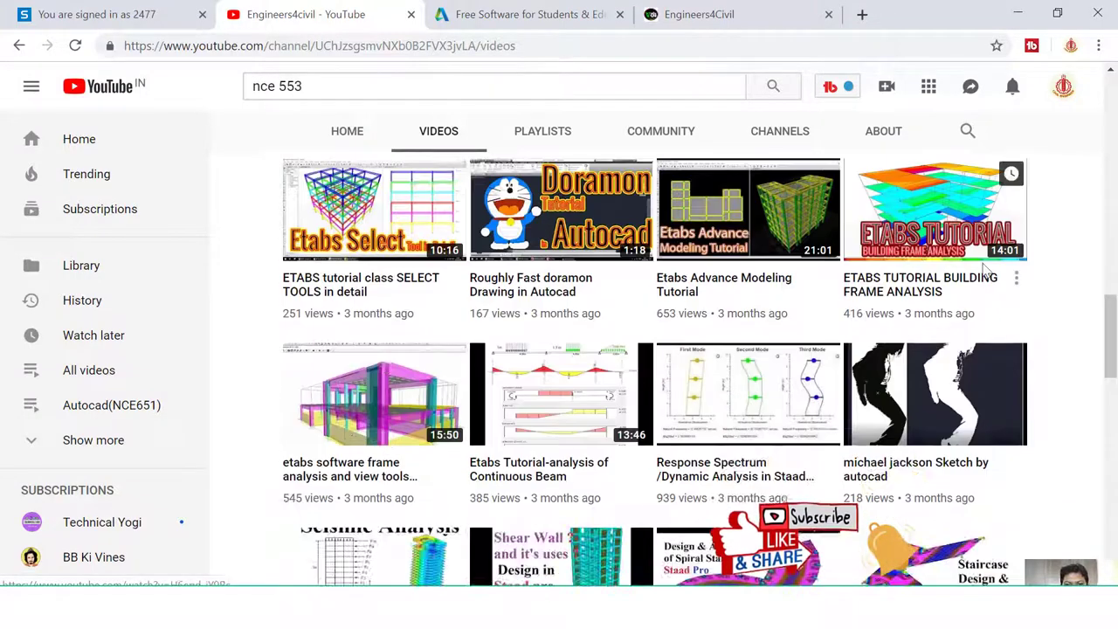
scroll(684, 338, "down", 2)
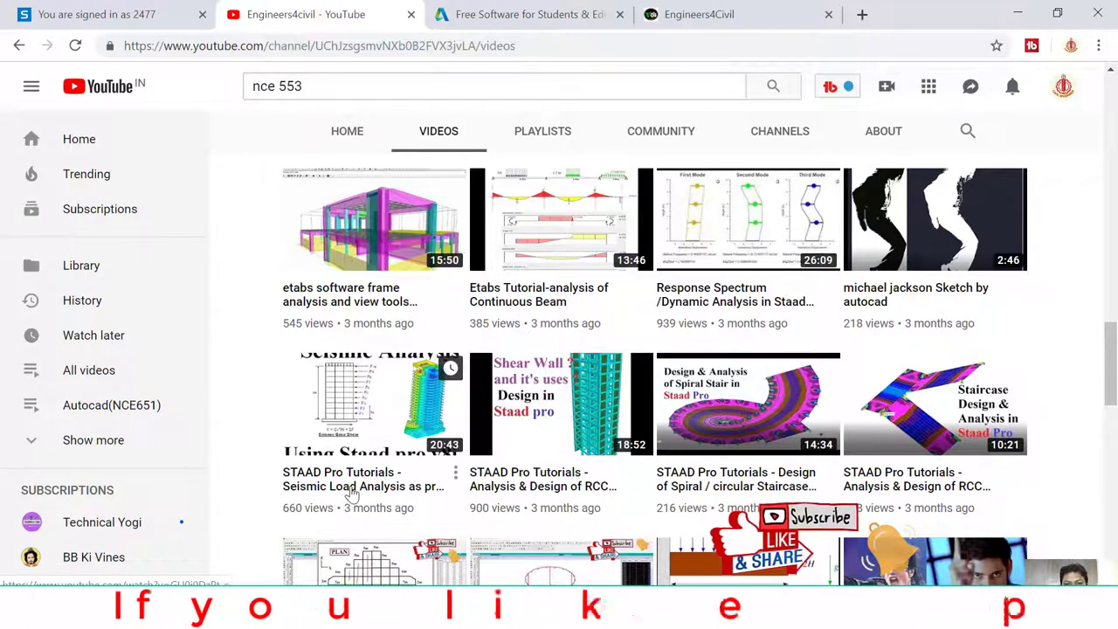
scroll(865, 400, "down", 3)
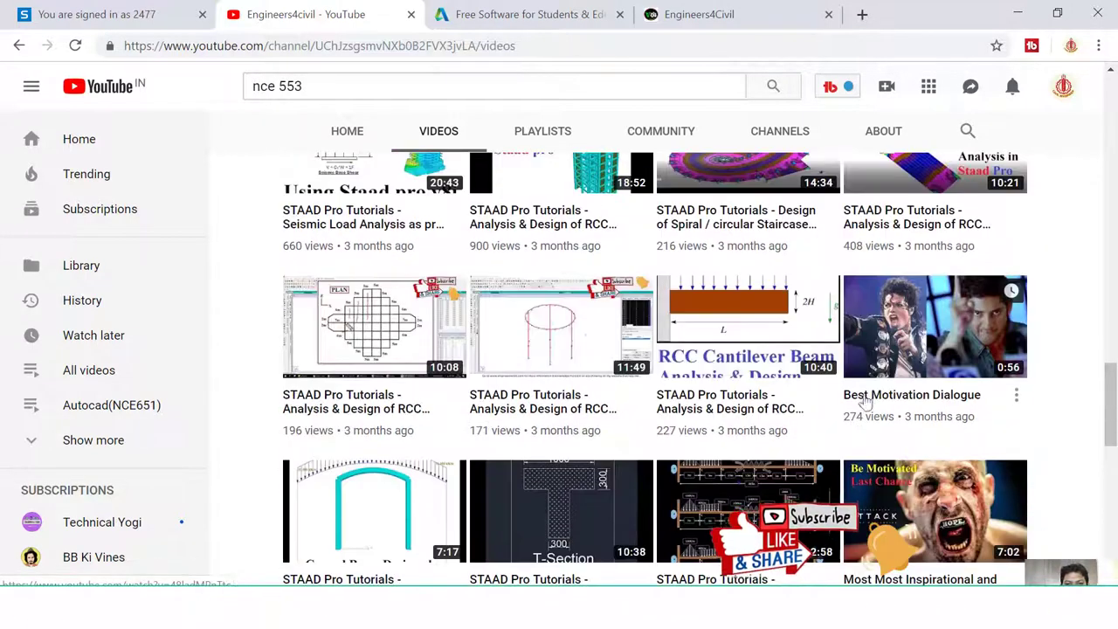
scroll(521, 422, "down", 2)
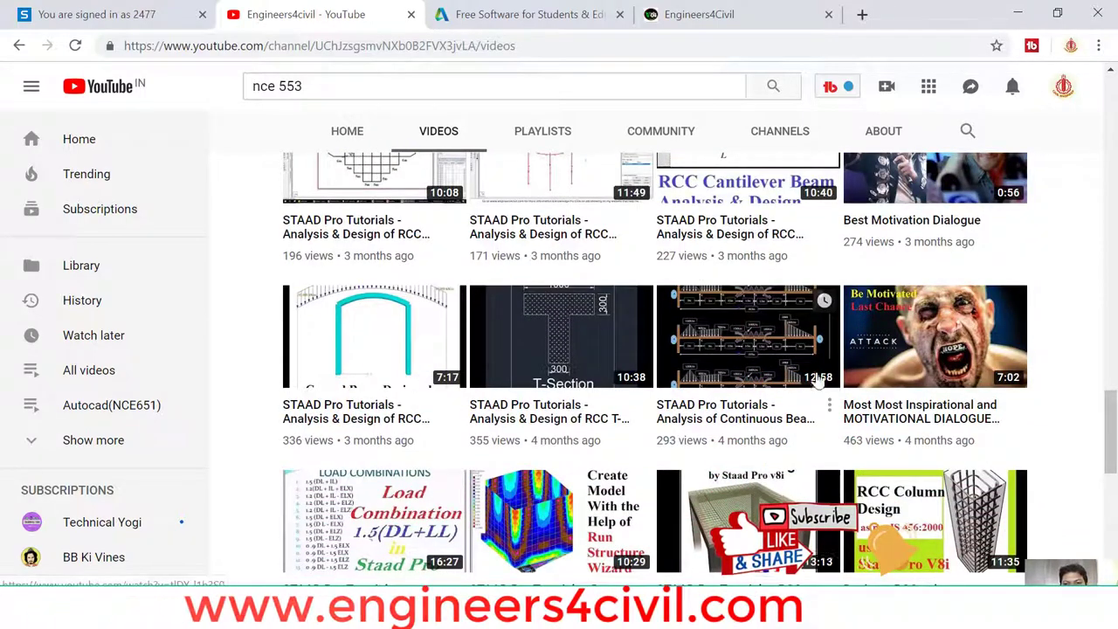
scroll(747, 358, "down", 2)
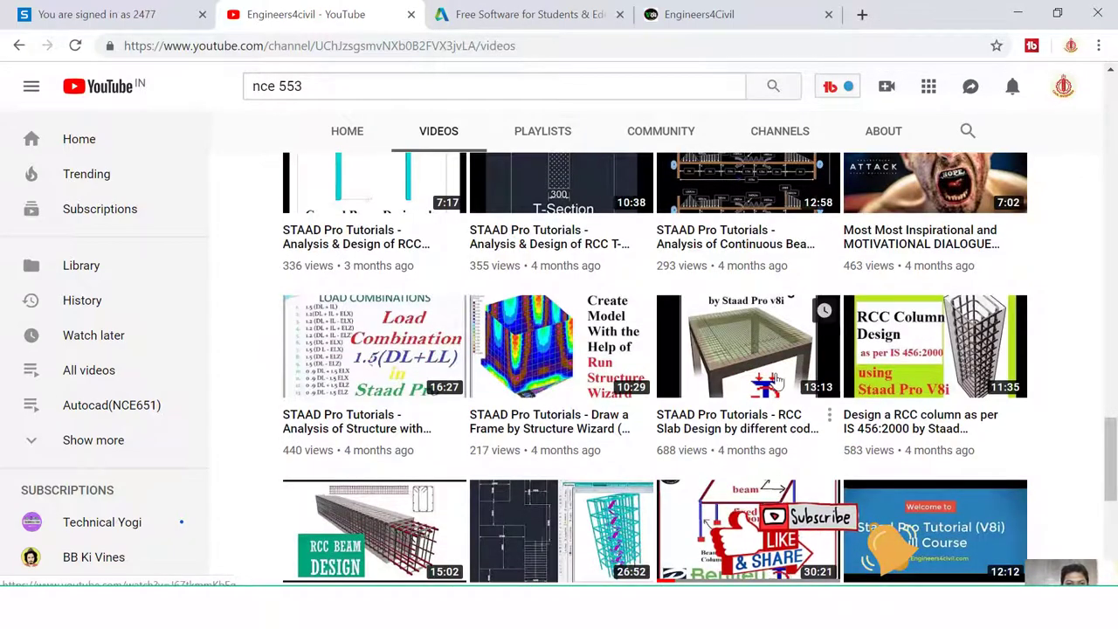
scroll(776, 380, "down", 2)
scroll(686, 368, "down", 2)
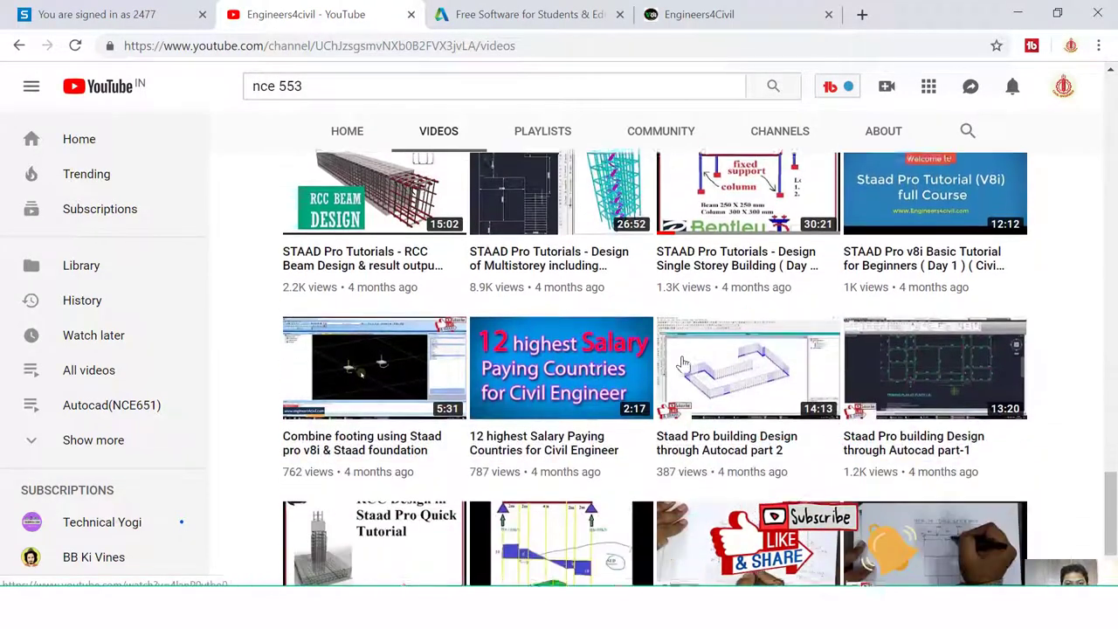
scroll(524, 380, "down", 2)
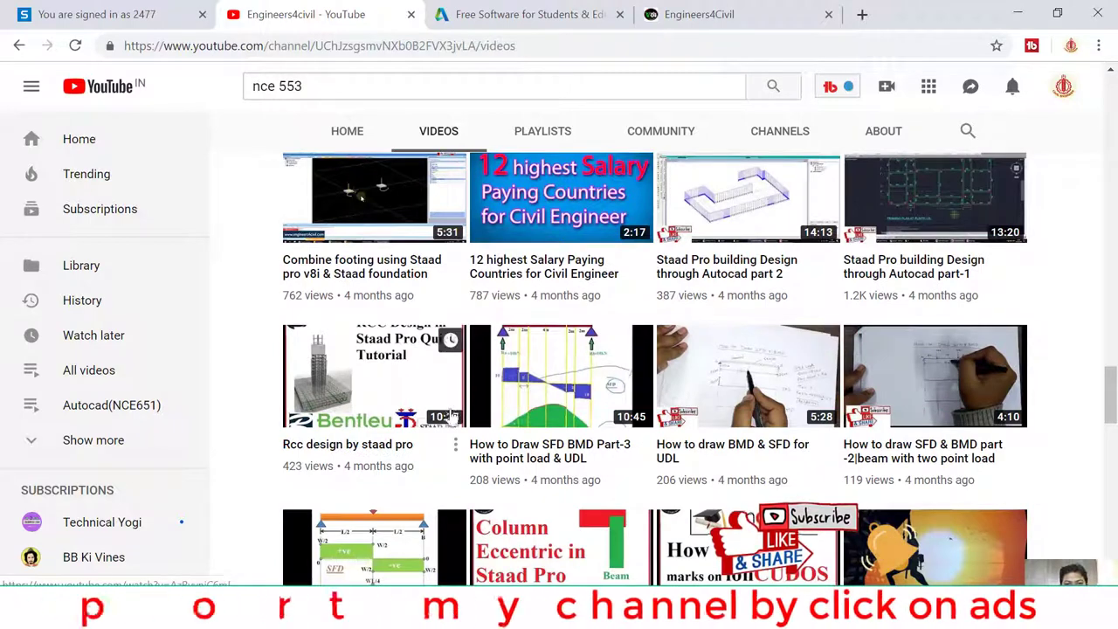
scroll(532, 457, "down", 1)
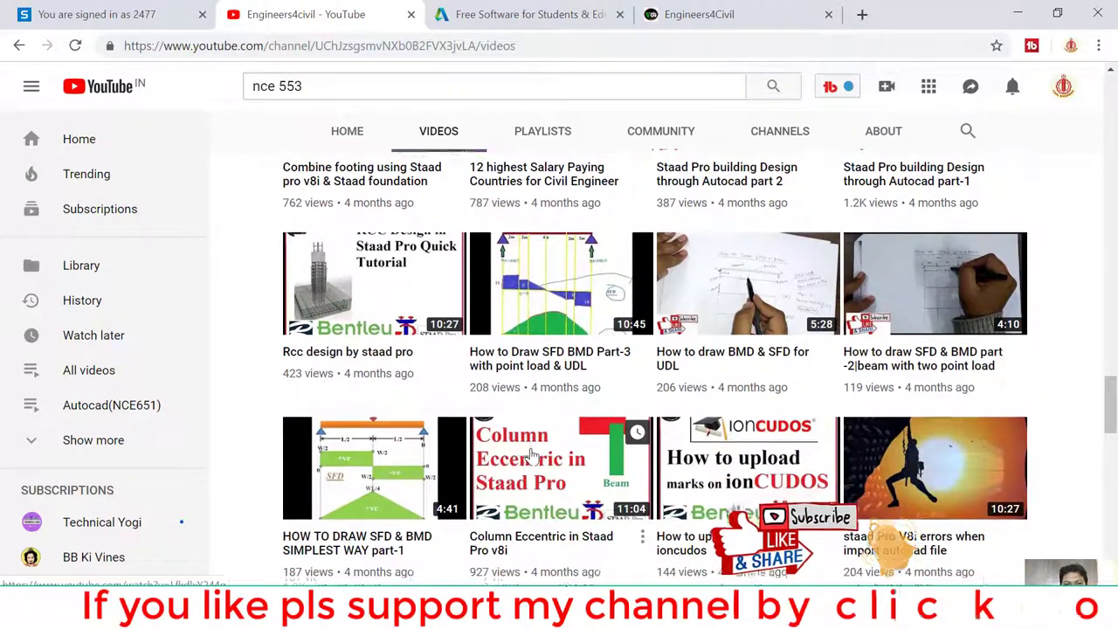
scroll(612, 457, "down", 2)
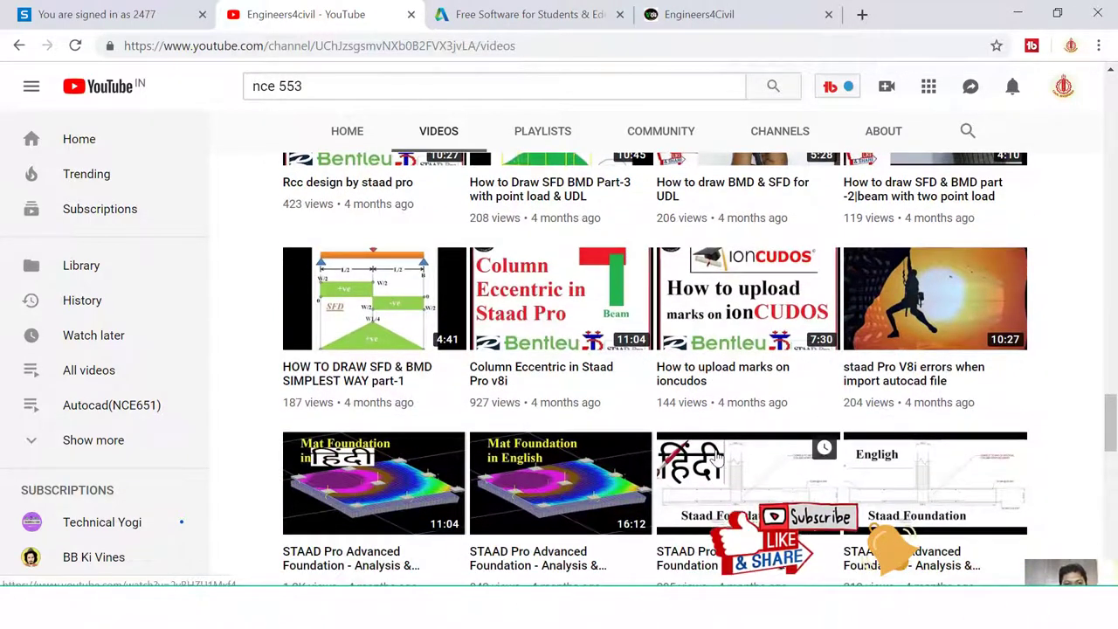
scroll(714, 455, "down", 3)
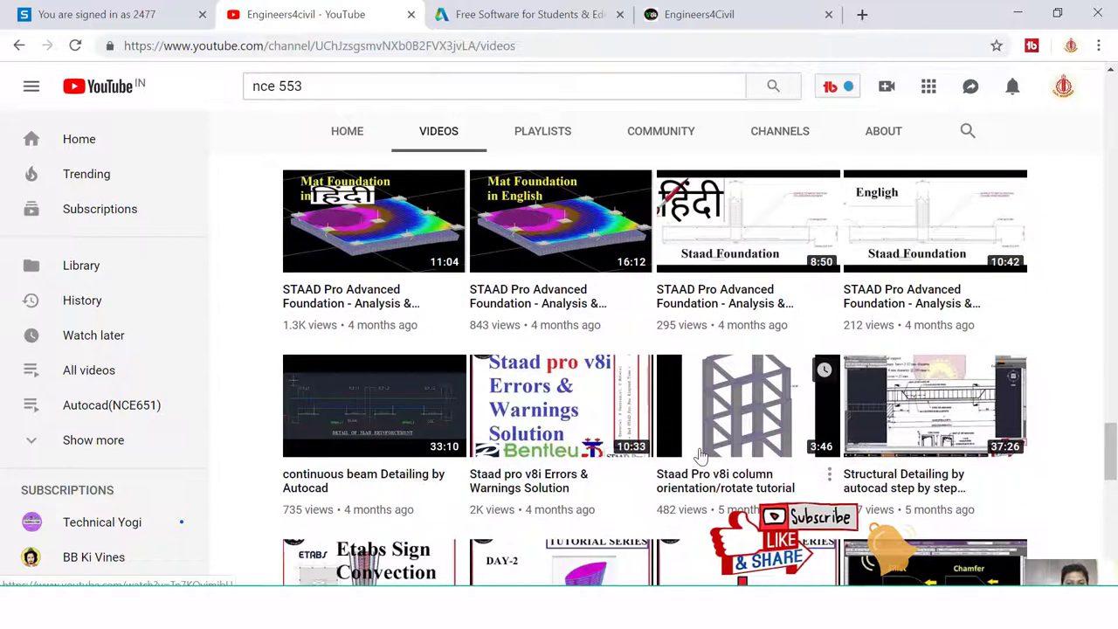
scroll(745, 456, "down", 1)
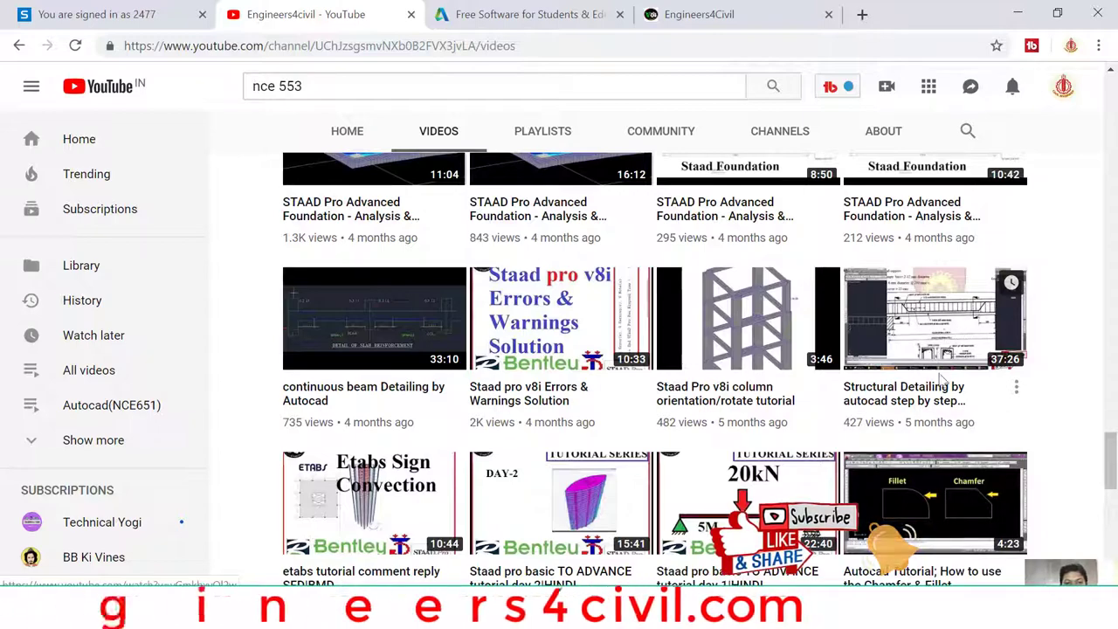
scroll(940, 405, "down", 3)
scroll(1004, 432, "down", 2)
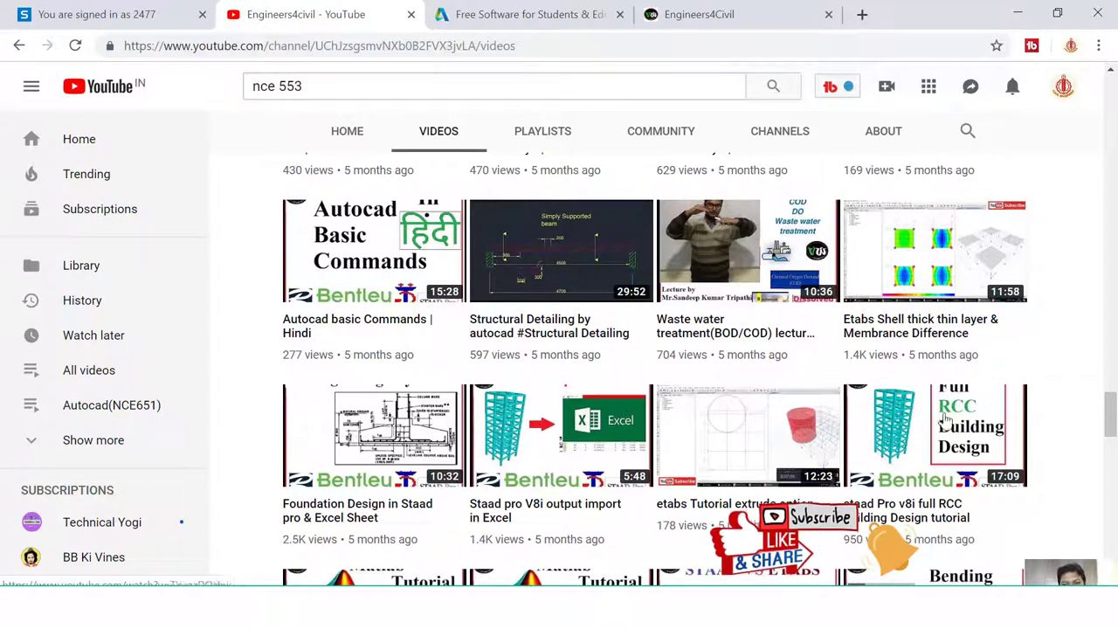
scroll(945, 419, "down", 3)
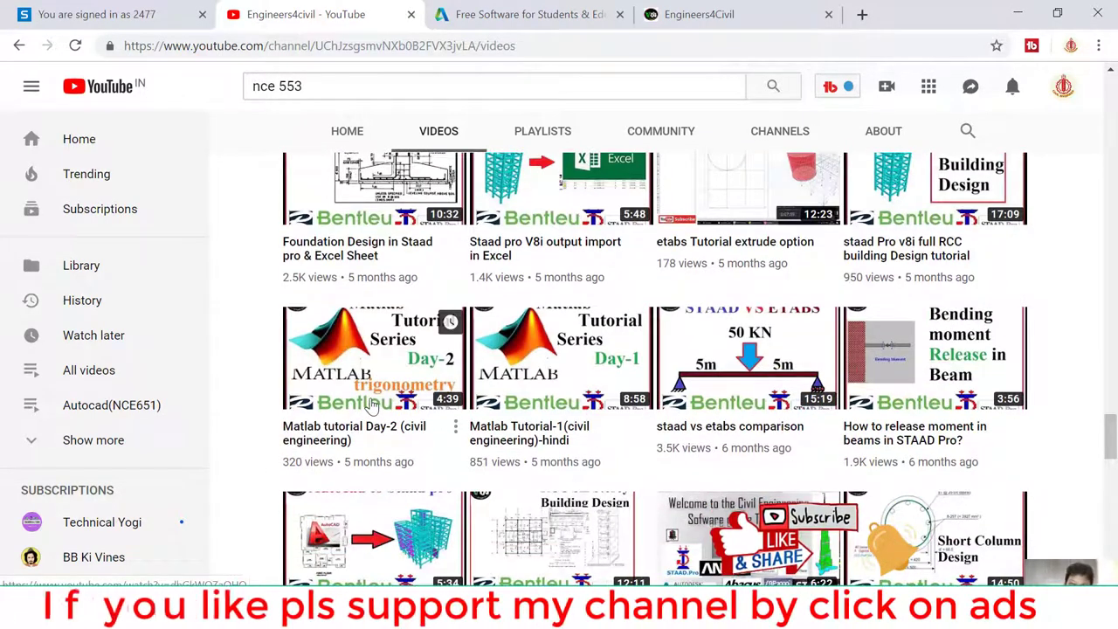
scroll(453, 394, "down", 2)
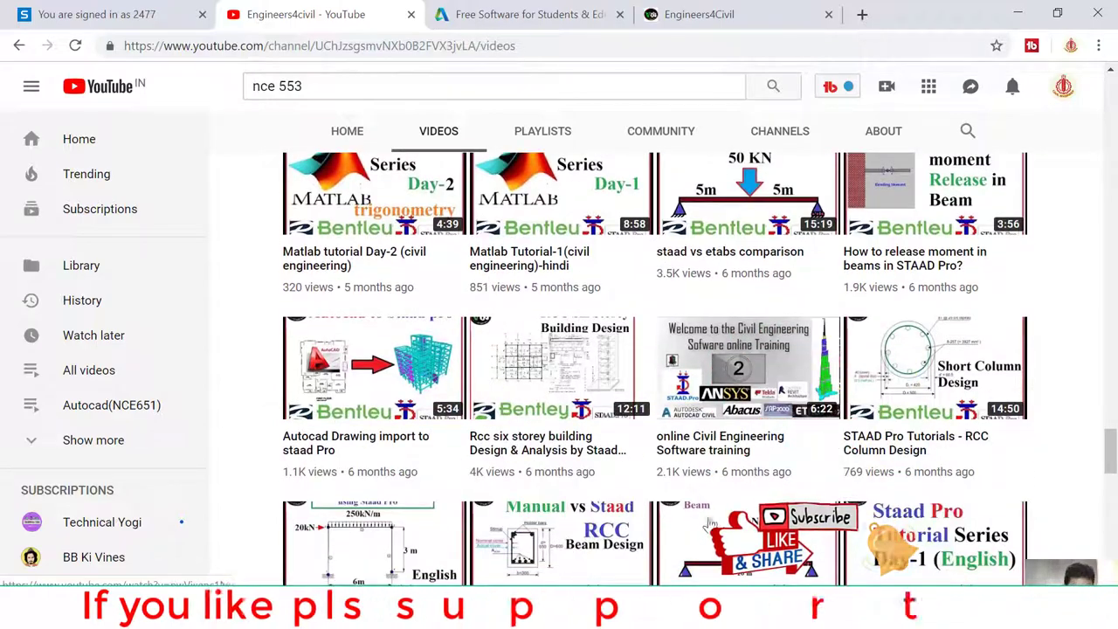
scroll(696, 517, "down", 10)
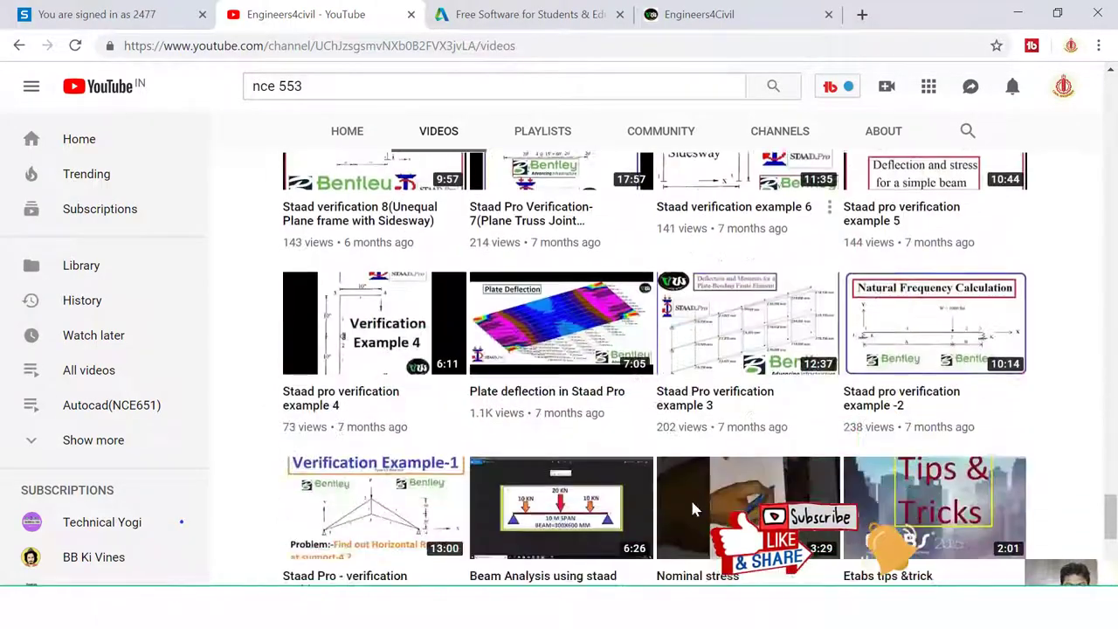
Step: Scroll further to the year-old 'etabs- tutorial Day 1' and Revit Architecture tutorial videos
scroll(692, 509, "down", 3)
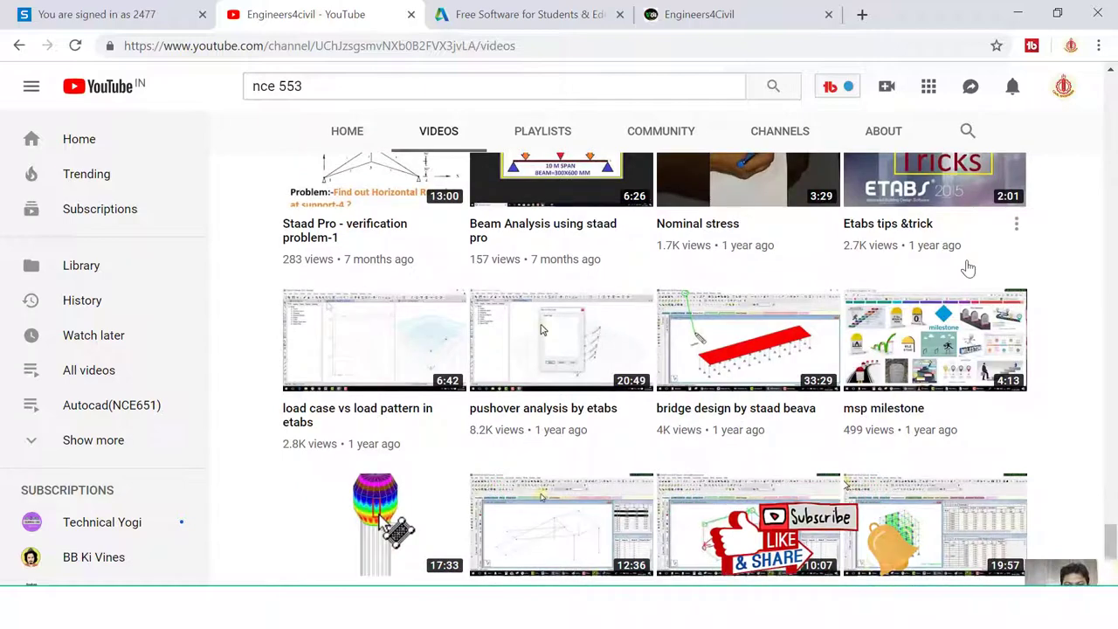
scroll(968, 269, "up", 1)
scroll(965, 288, "down", 4)
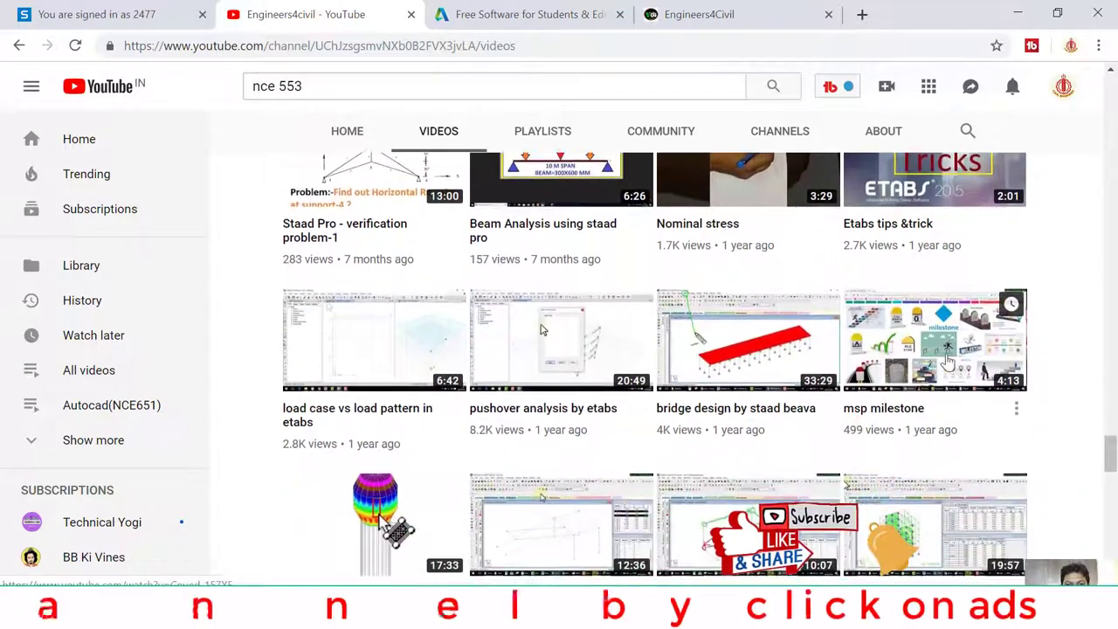
scroll(882, 397, "down", 3)
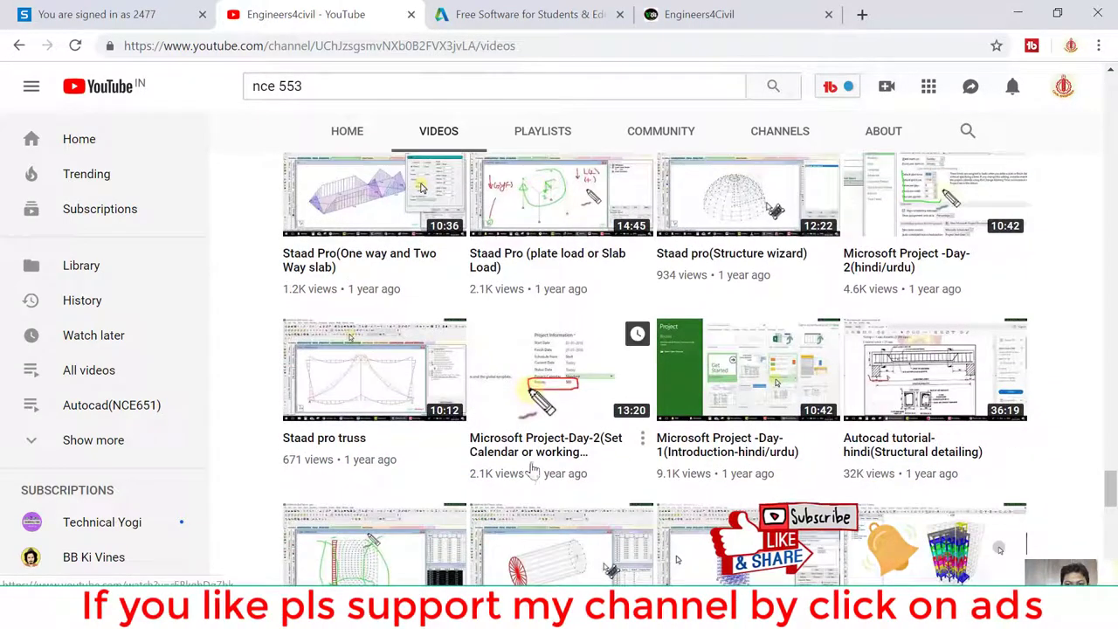
scroll(533, 472, "down", 3)
scroll(985, 332, "down", 3)
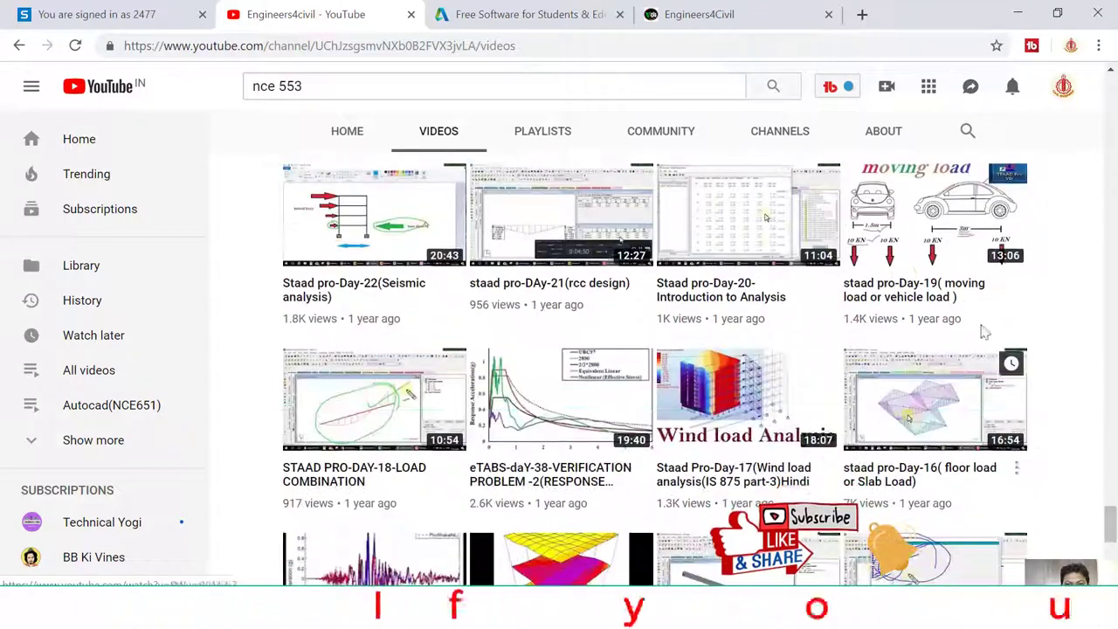
scroll(961, 275, "down", 3)
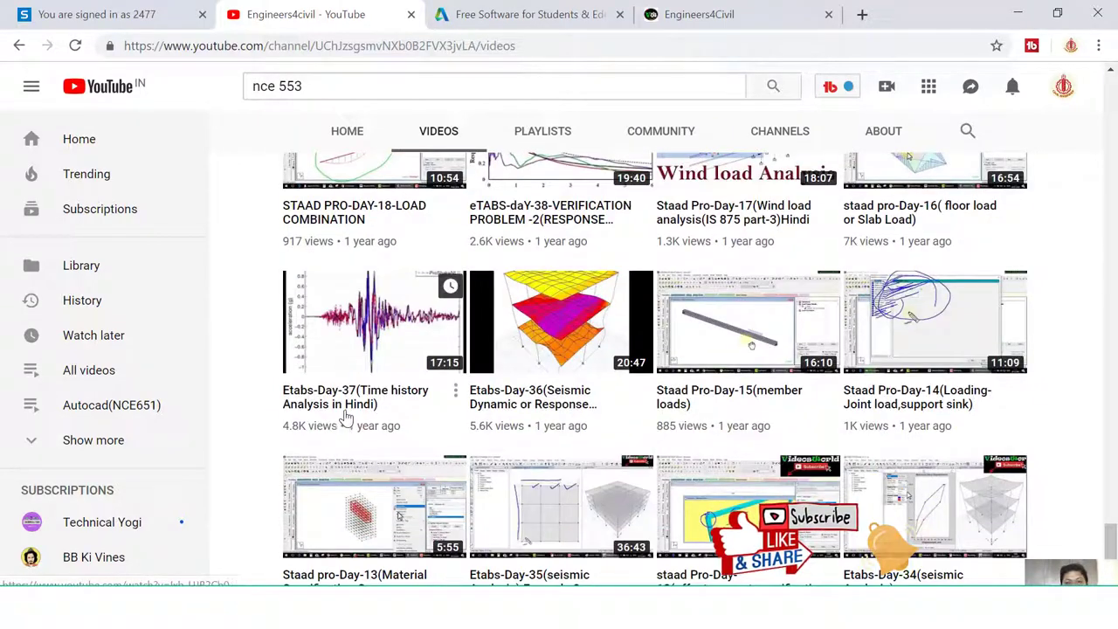
scroll(379, 398, "down", 3)
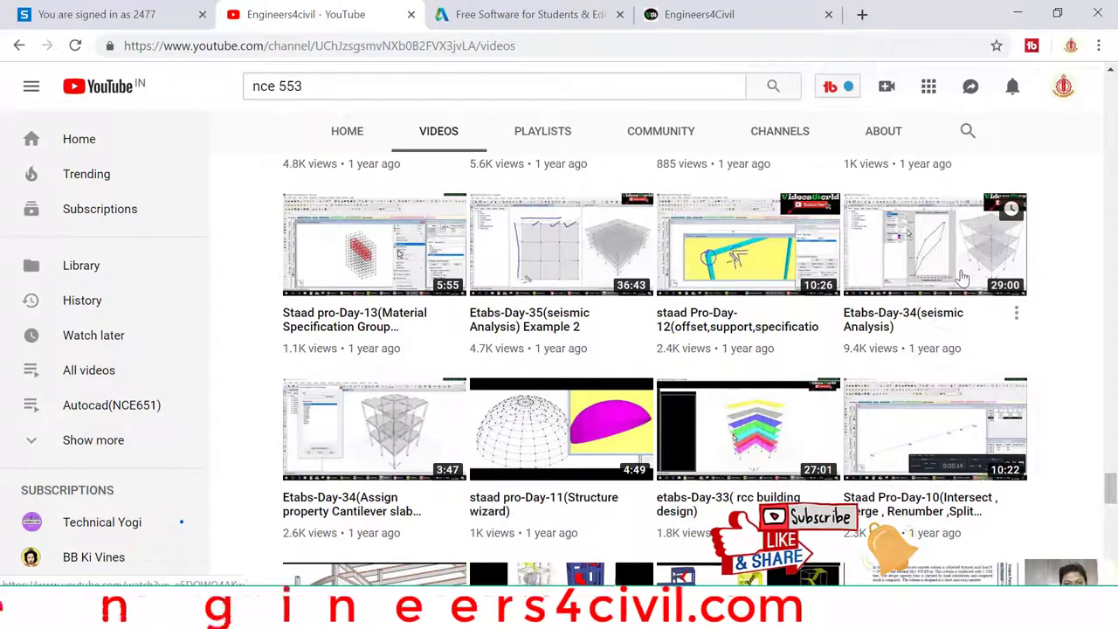
scroll(955, 284, "down", 2)
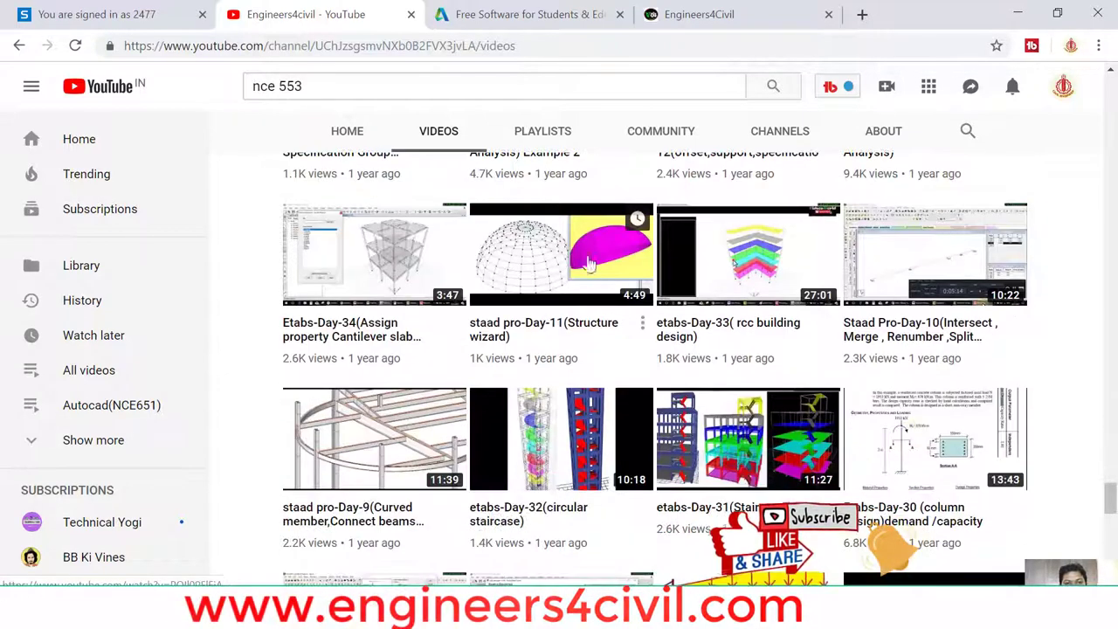
scroll(575, 288, "down", 4)
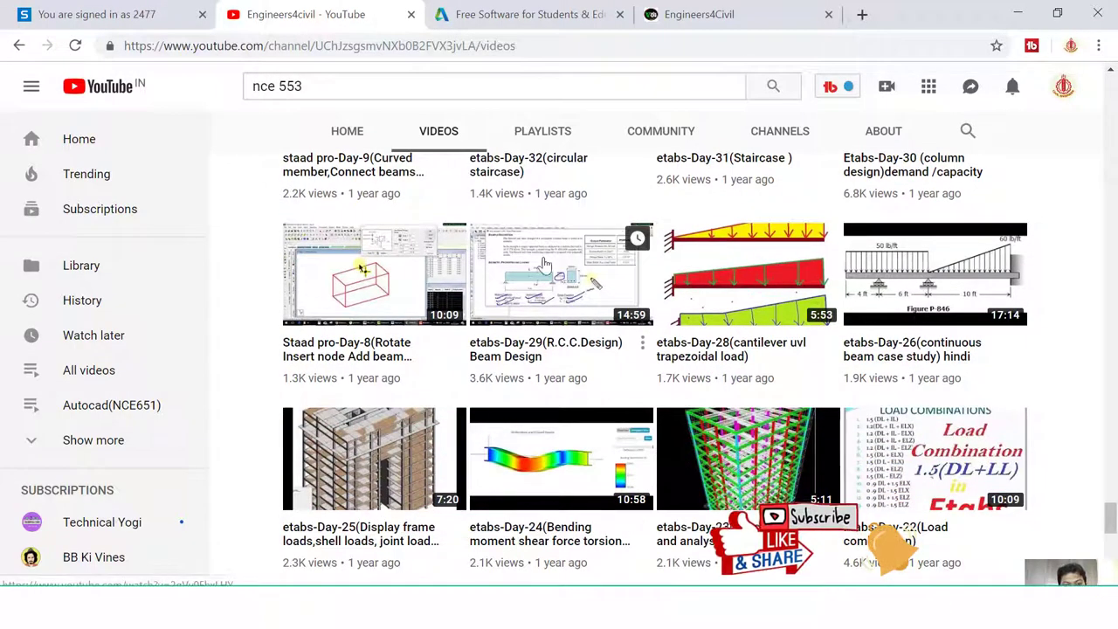
scroll(576, 352, "down", 3)
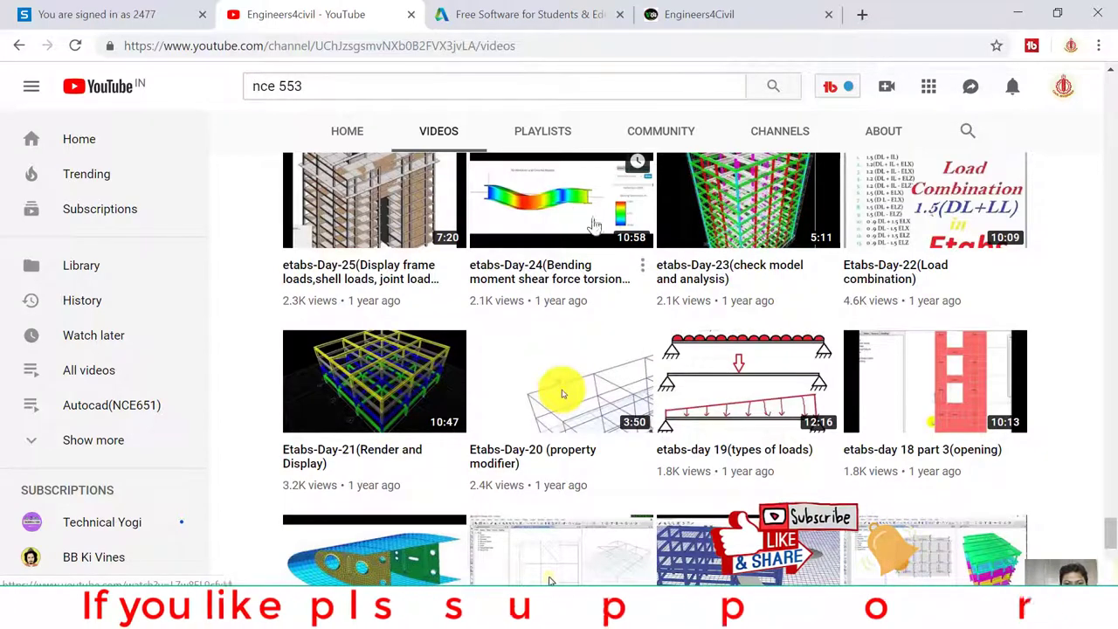
scroll(612, 262, "down", 2)
scroll(614, 274, "down", 4)
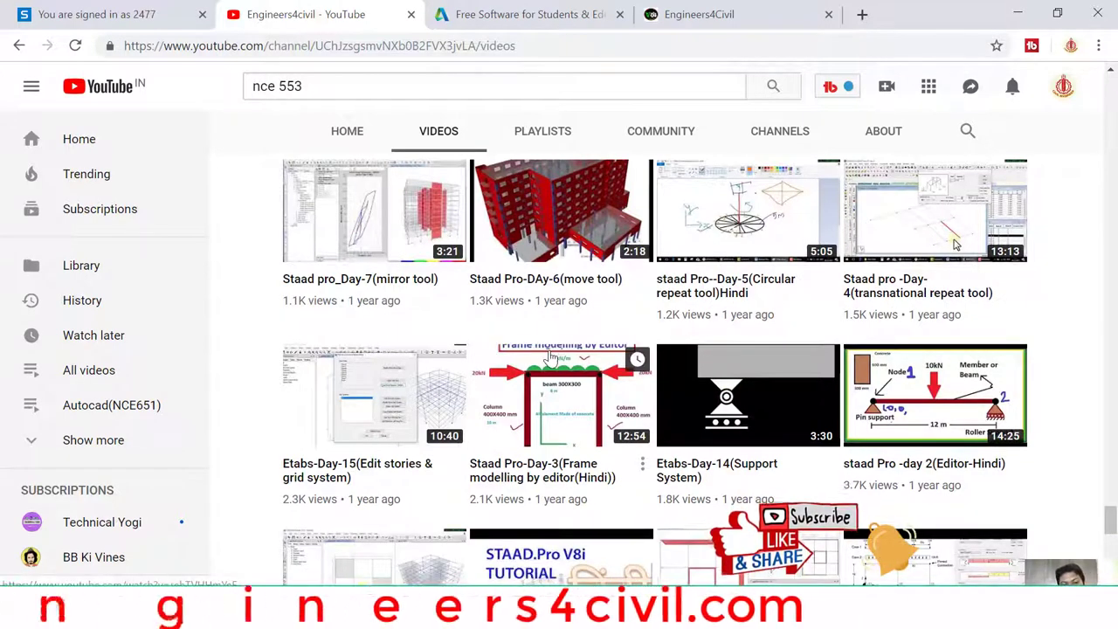
scroll(574, 410, "down", 5)
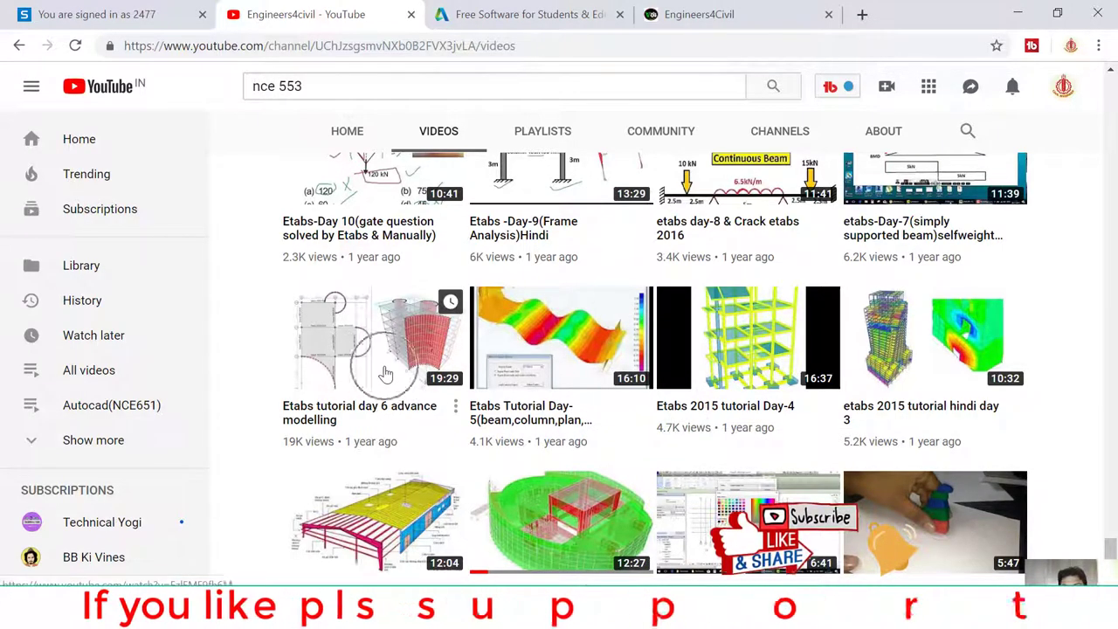
scroll(950, 397, "down", 3)
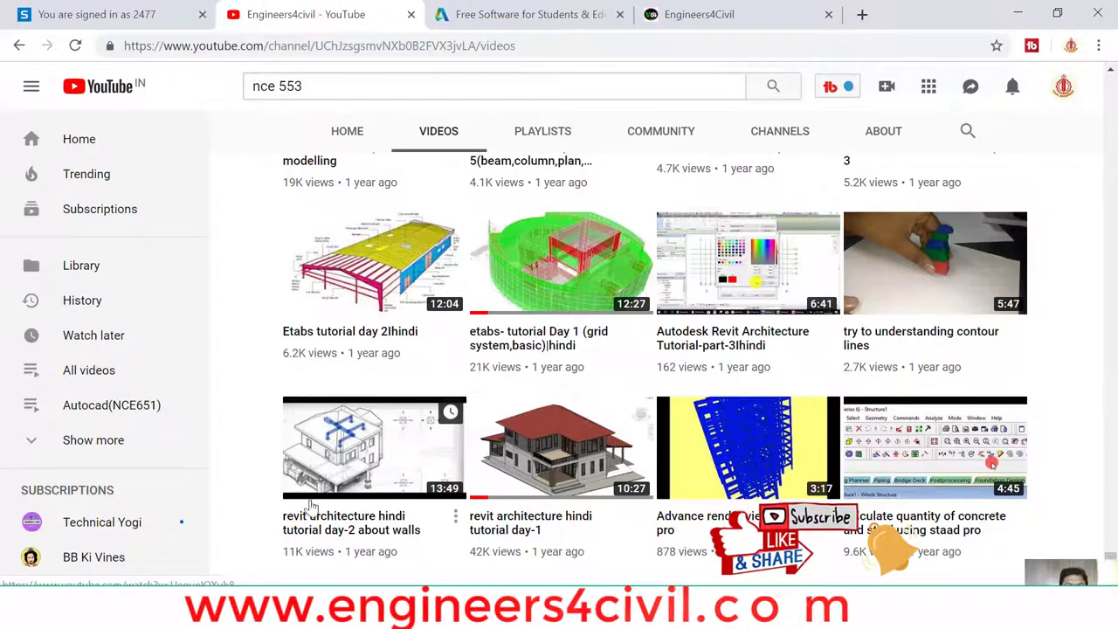
Step: Scroll back up to the top of the channel's Videos page
scroll(875, 366, "up", 20)
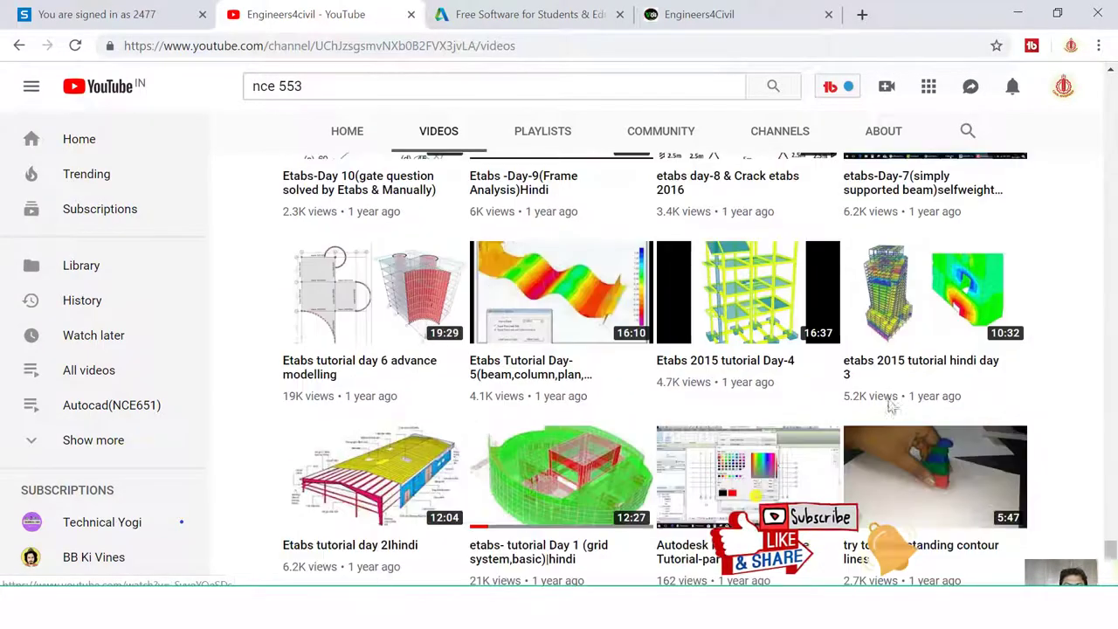
scroll(875, 367, "up", 15)
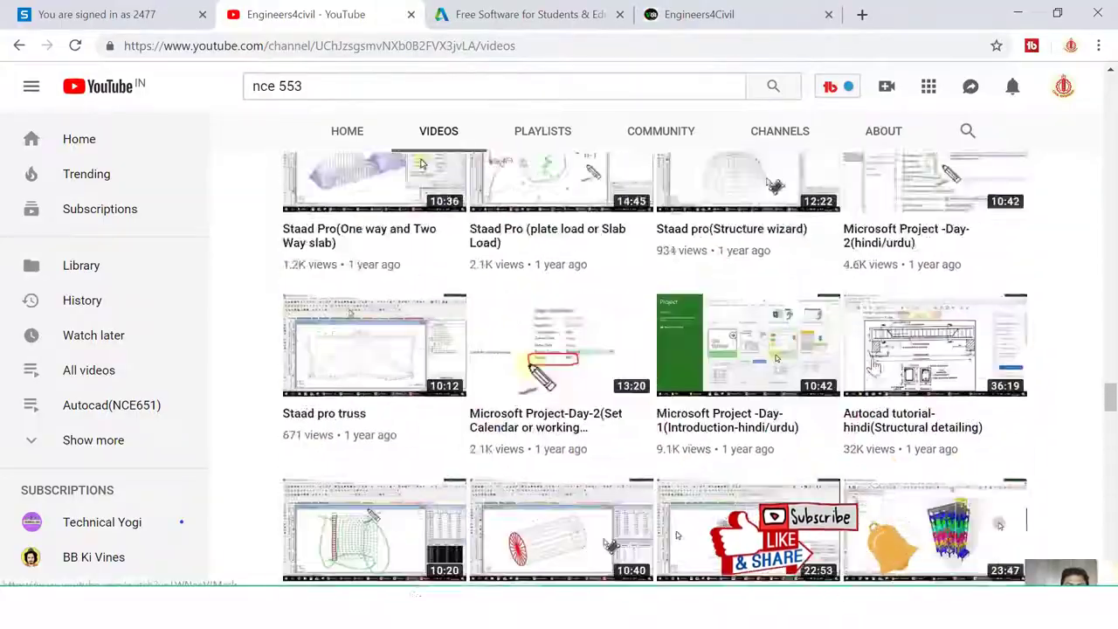
scroll(849, 349, "up", 15)
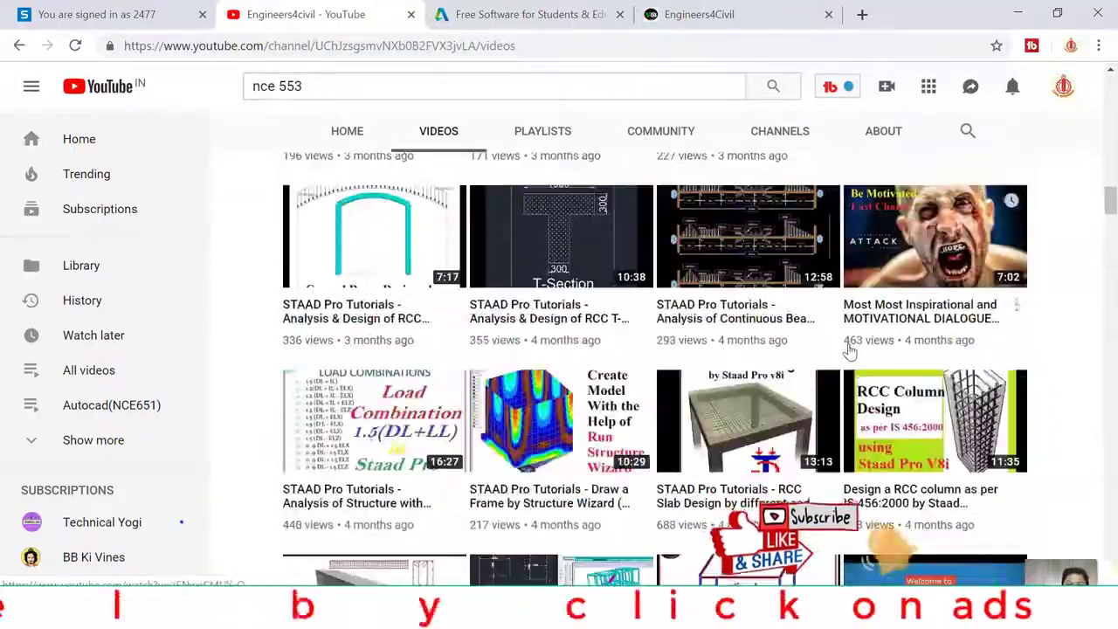
scroll(844, 346, "up", 3)
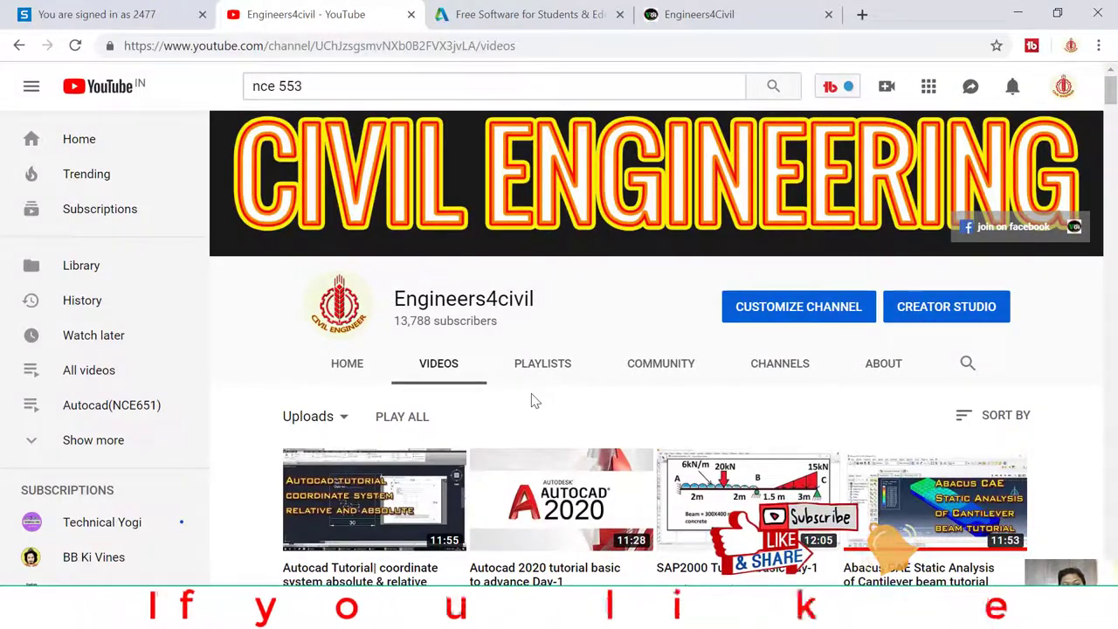
Step: Scroll down to the STAAD Pro Tutorials uploads such as 'RCC Beam Design'
scroll(537, 405, "down", 1)
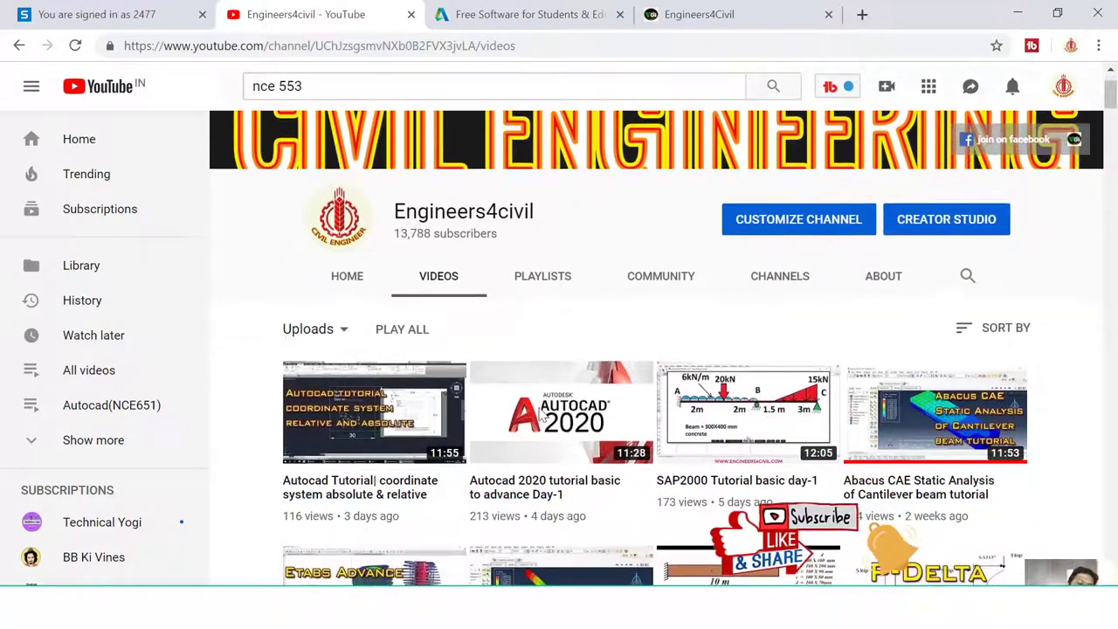
scroll(553, 393, "down", 1)
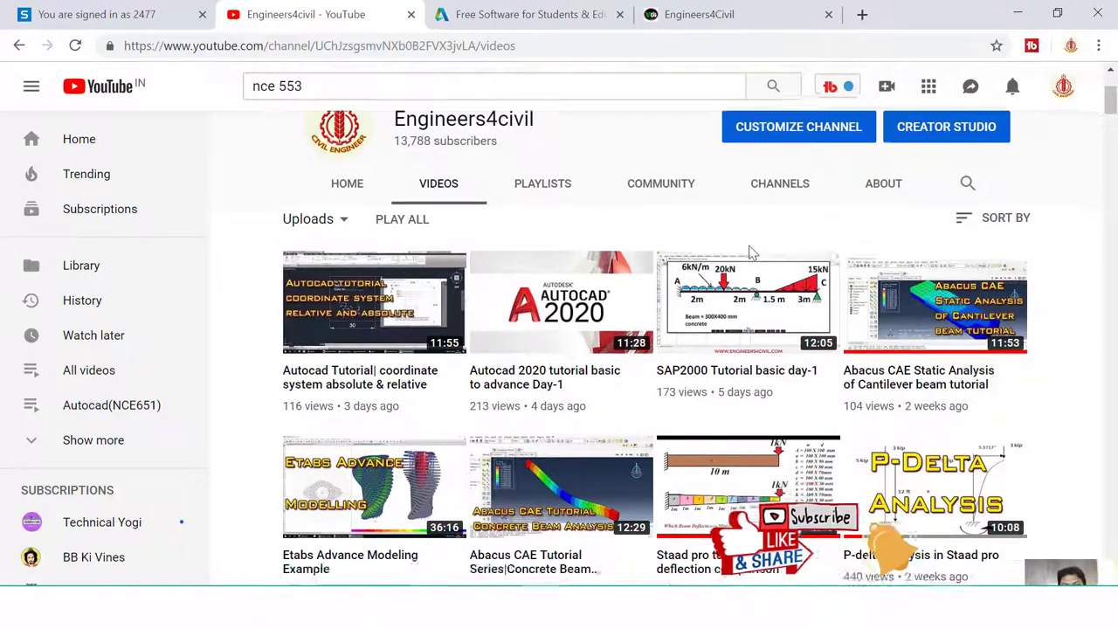
scroll(749, 254, "down", 10)
scroll(665, 306, "down", 14)
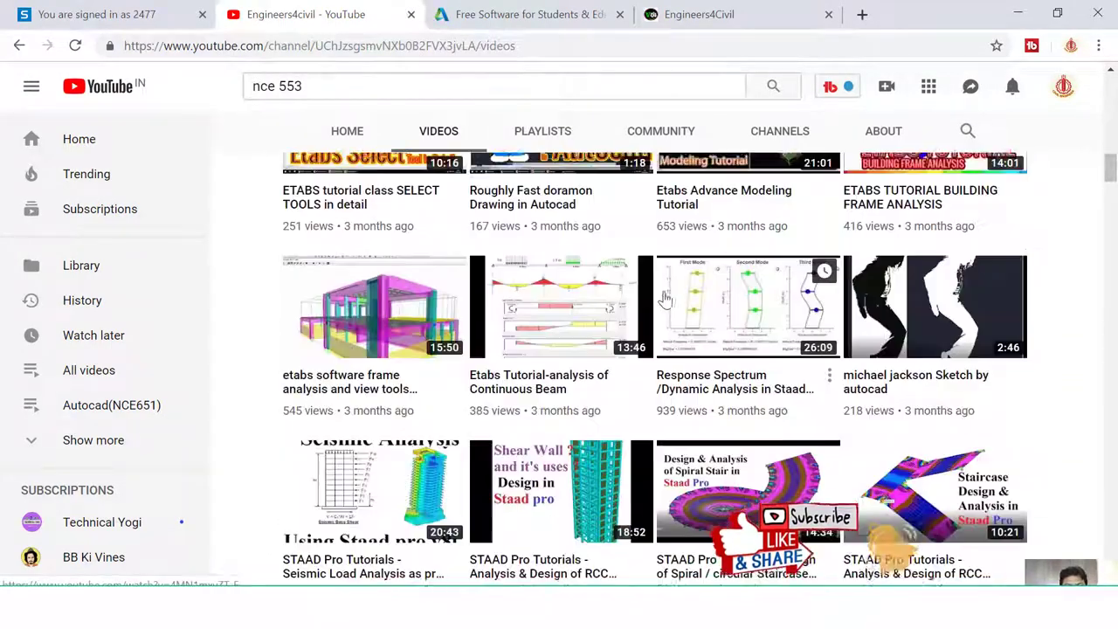
scroll(696, 371, "up", 5)
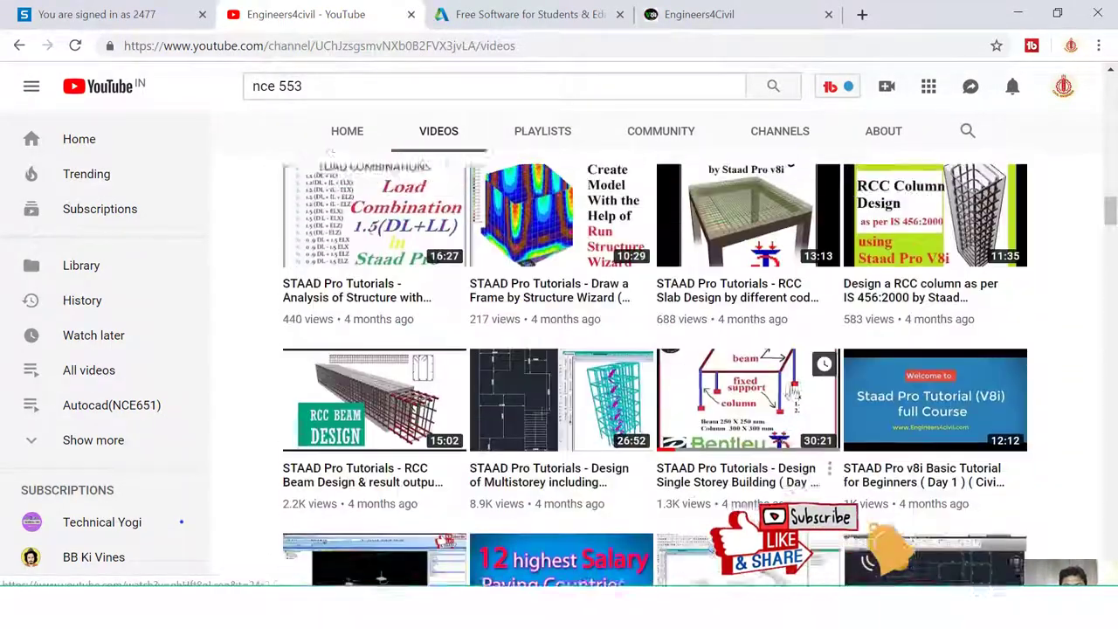